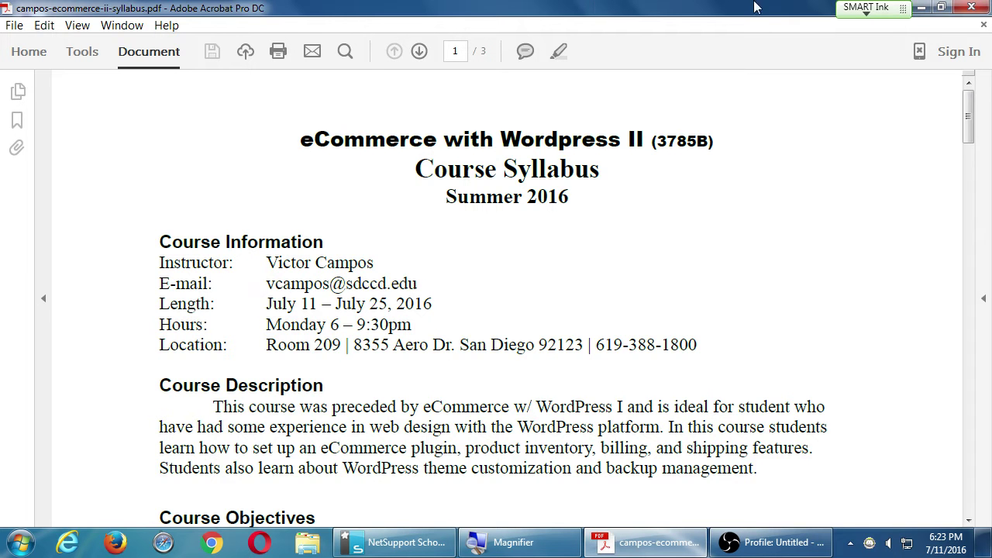
# Close the campos-ecommerce-ii-syllabus PDF in Acrobat to return to the desktop.
pyautogui.click(970, 7)
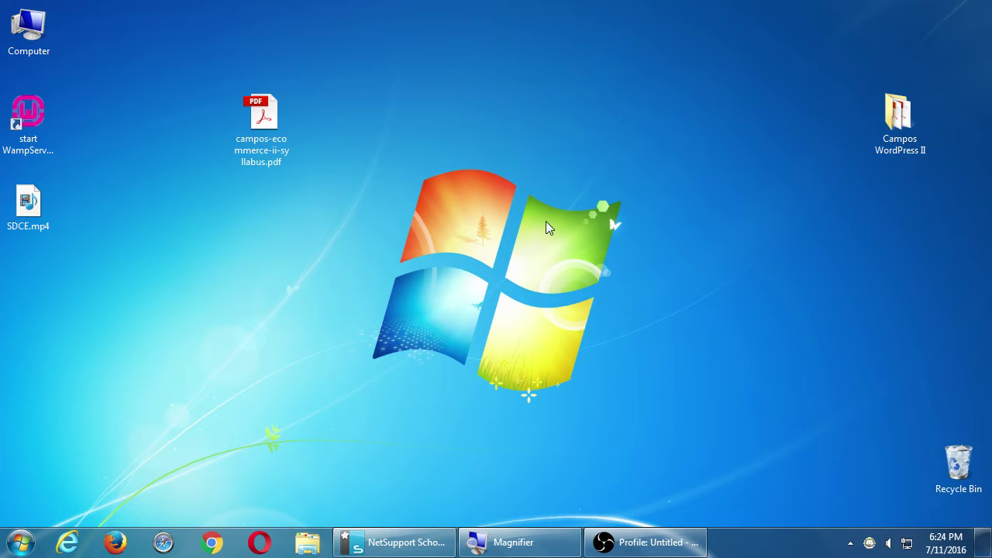
# Browse from Computer to the WordPress II folder on the classroom data (Z:) drive.
pyautogui.click(26, 37)
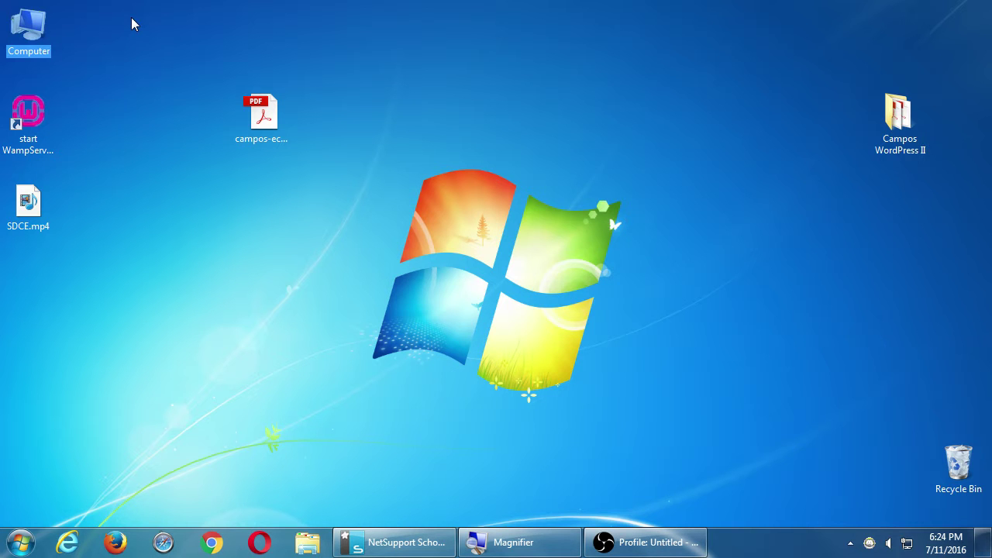
pyautogui.doubleClick(28, 34)
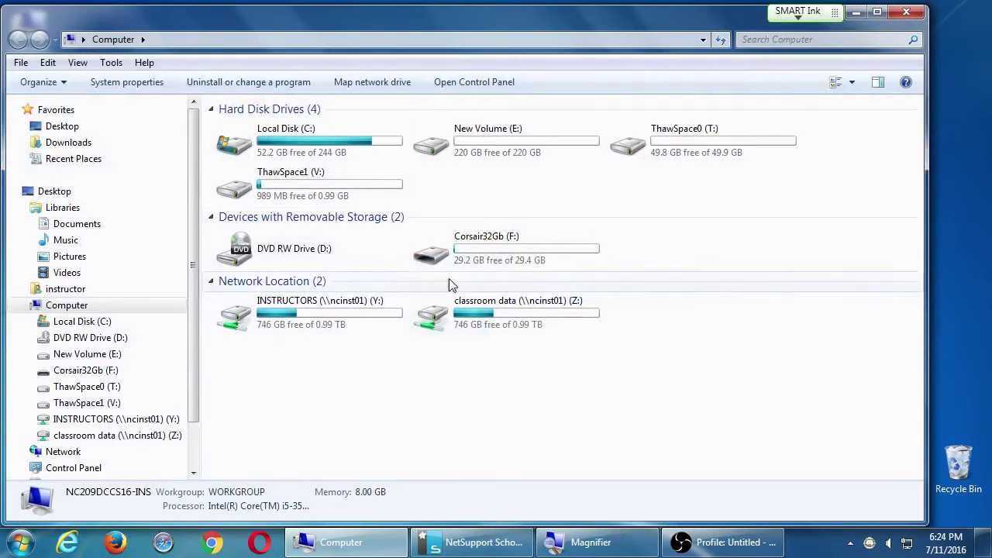
pyautogui.click(464, 321)
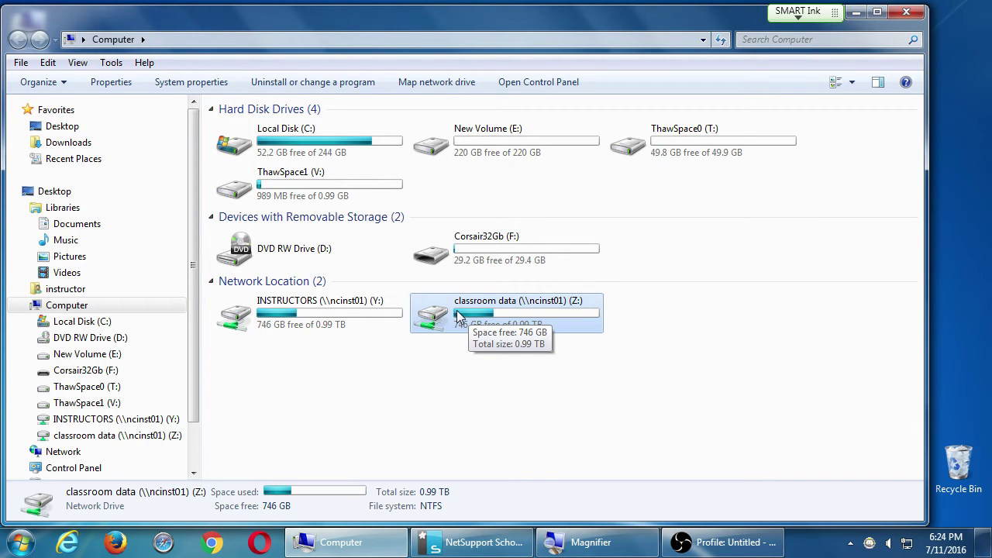
pyautogui.doubleClick(459, 317)
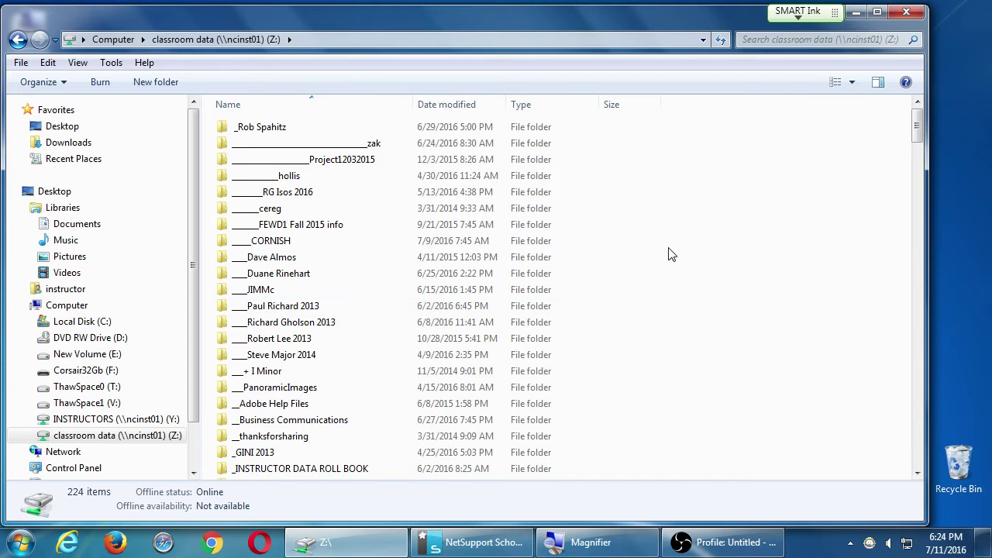
pyautogui.press('c')
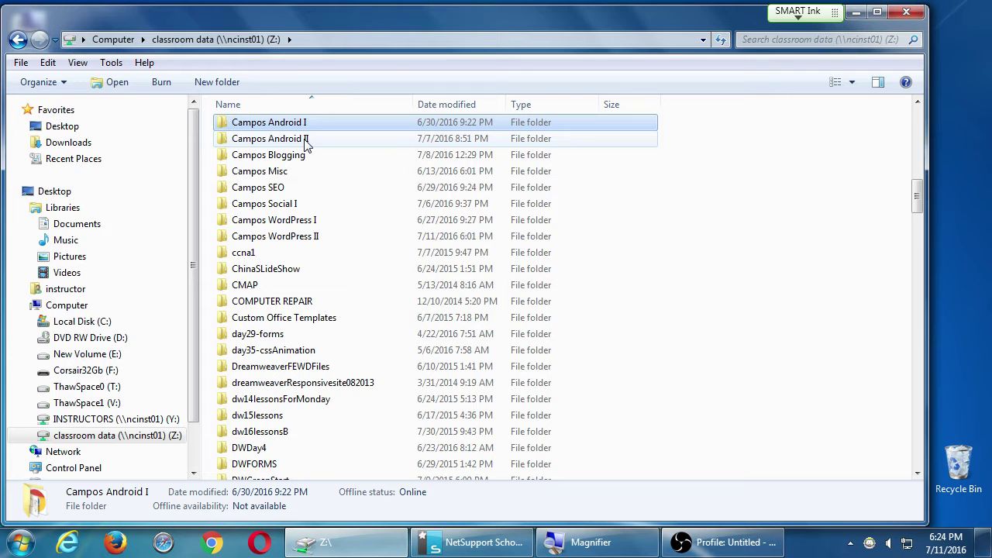
pyautogui.doubleClick(304, 241)
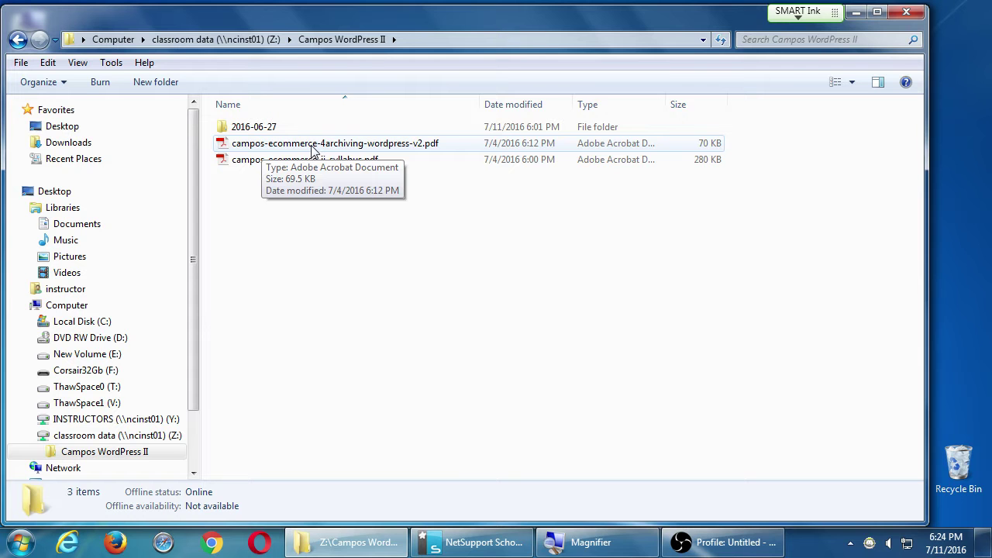
# Copy campos-ecommerce-4archiving-wordpress-v2.pdf to the desktop, placed beside the course folder.
pyautogui.moveTo(314, 147); pyautogui.dragTo(959, 115)
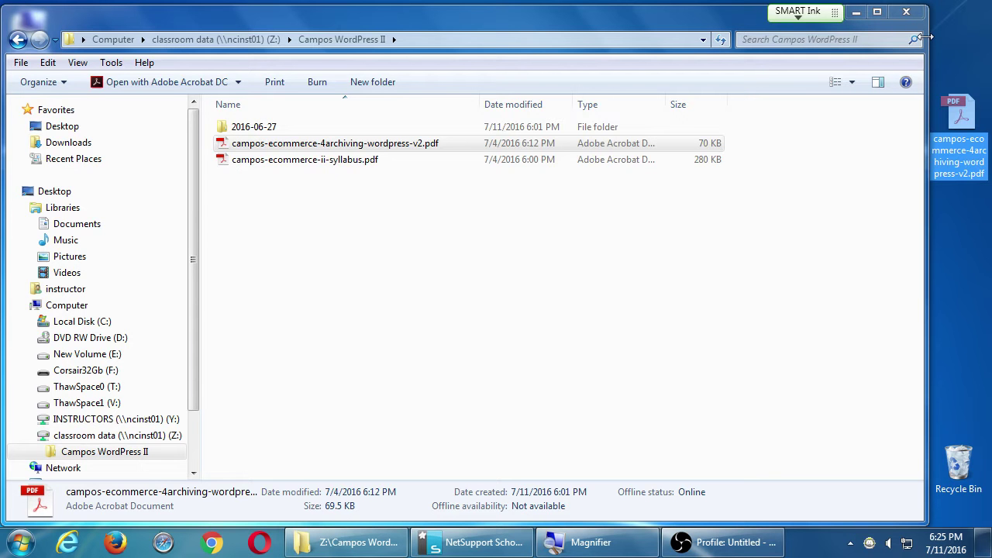
pyautogui.click(856, 13)
pyautogui.moveTo(948, 118); pyautogui.dragTo(829, 120)
# Open the archiving PDF, dismiss the reading prompt, and scroll to the Set the Rewrite Module steps.
pyautogui.doubleClick(829, 120)
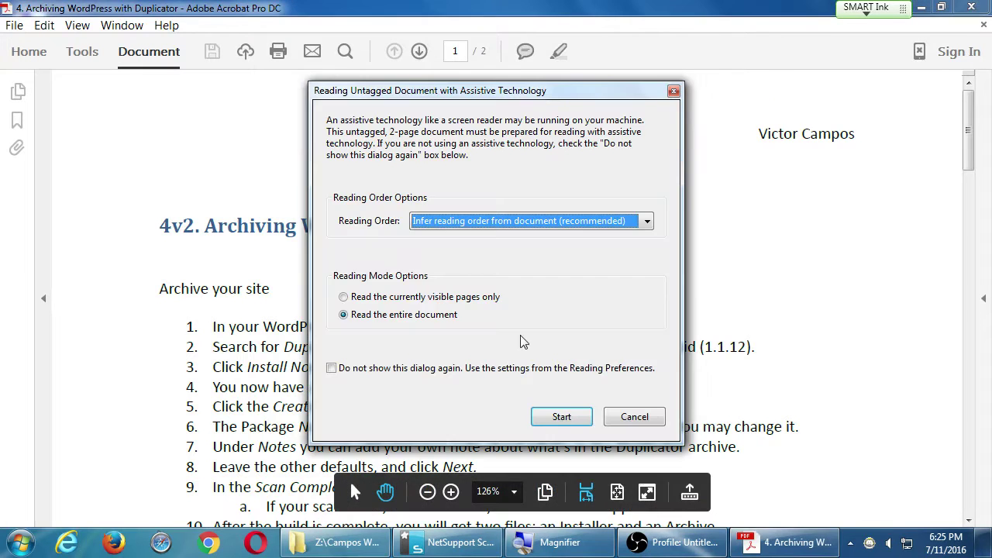
pyautogui.click(640, 420)
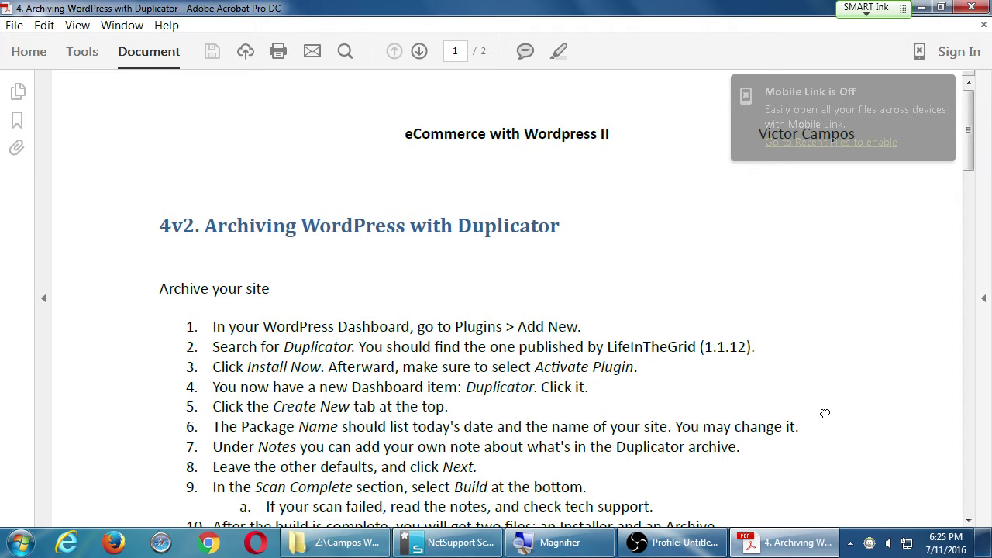
pyautogui.scroll(-5, 823, 410)
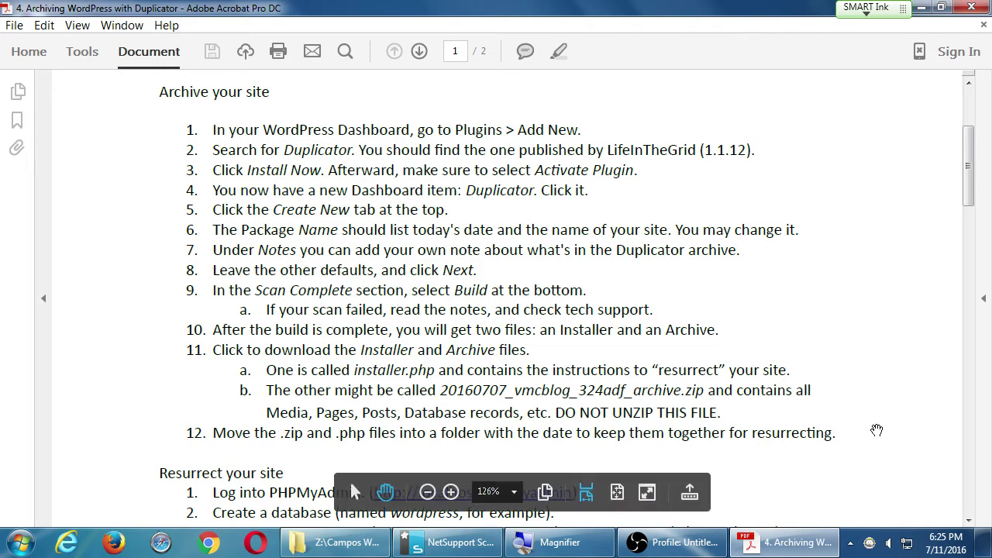
pyautogui.moveTo(872, 432); pyautogui.dragTo(846, 75)
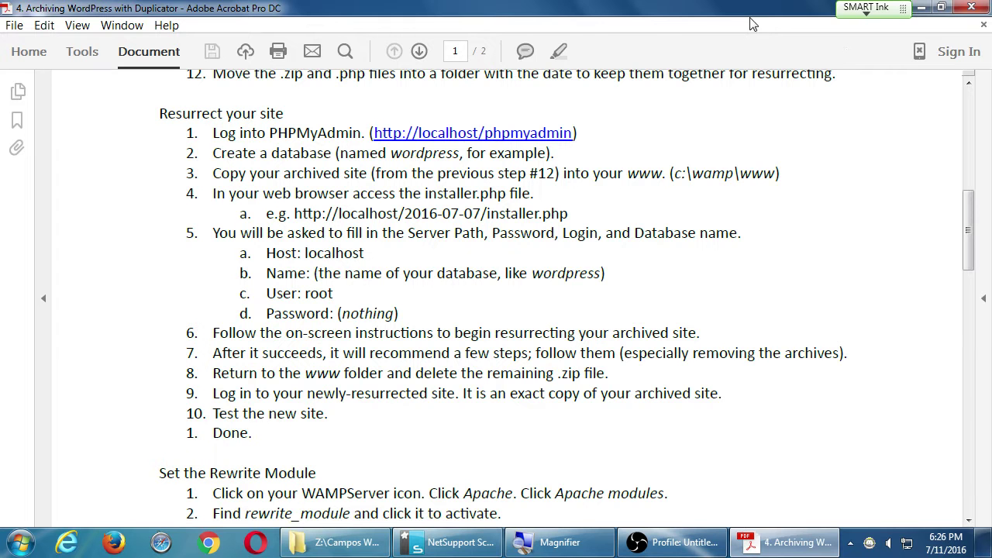
pyautogui.moveTo(903, 469); pyautogui.dragTo(848, 177)
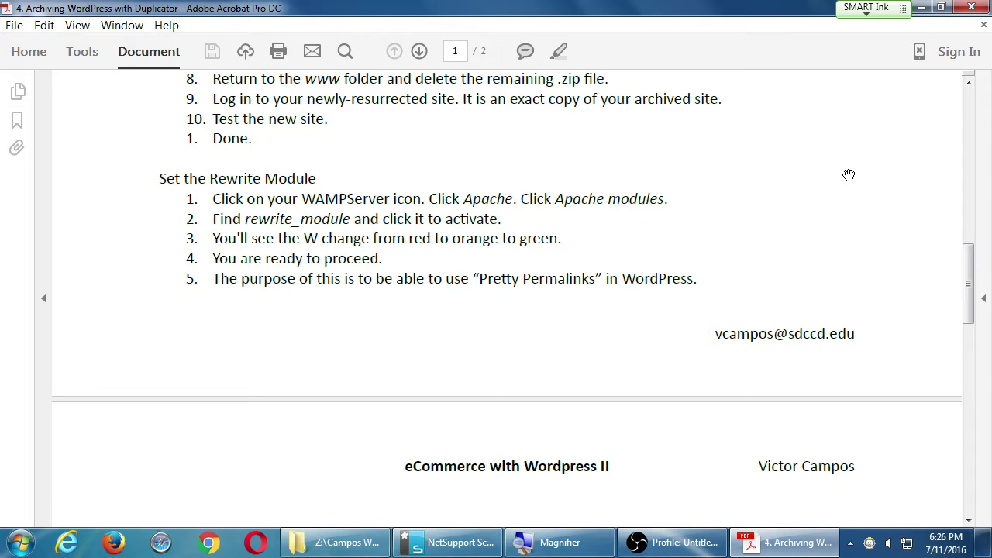
pyautogui.moveTo(822, 392); pyautogui.dragTo(853, 93)
pyautogui.moveTo(804, 310); pyautogui.dragTo(790, 257)
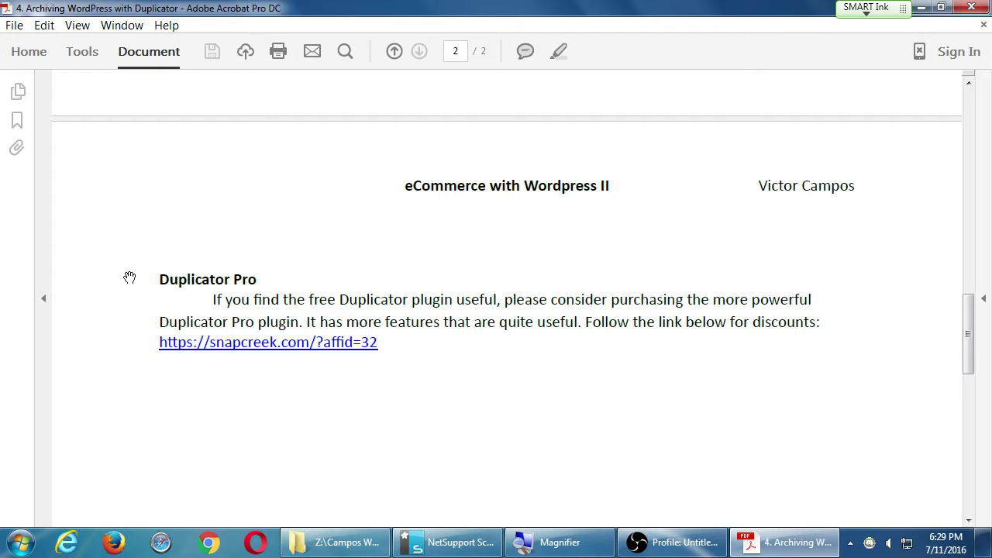
# Scroll back to the Resurrect your site steps, then minimize Acrobat to show the desktop.
pyautogui.moveTo(533, 169); pyautogui.dragTo(578, 389)
pyautogui.scroll(10, 577, 388)
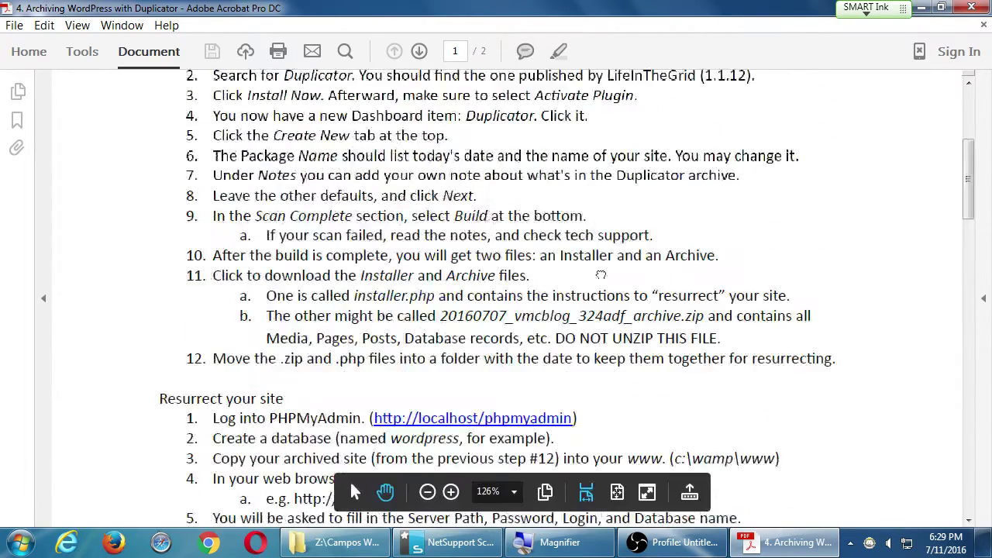
pyautogui.scroll(2, 623, 132)
pyautogui.scroll(-10, 736, 295)
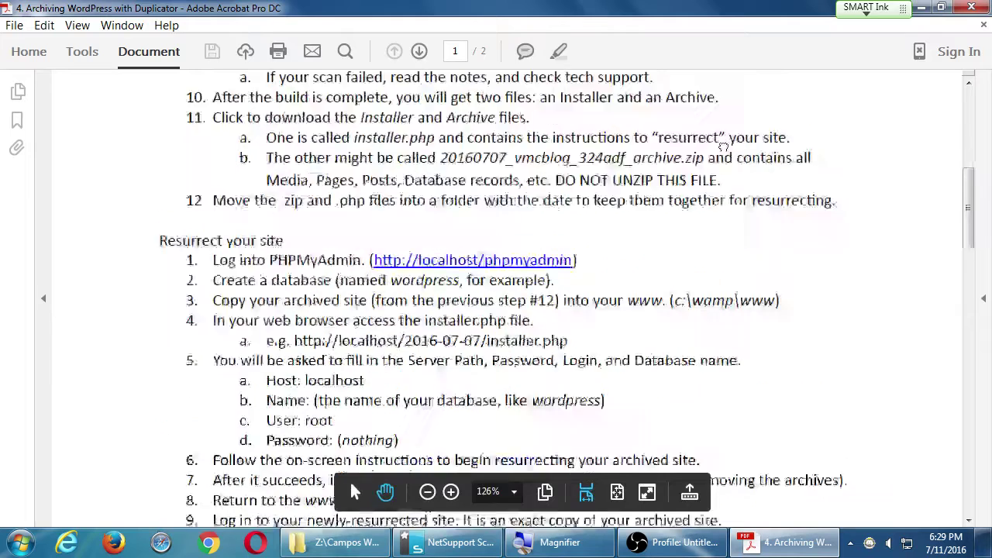
pyautogui.scroll(-2, 781, 291)
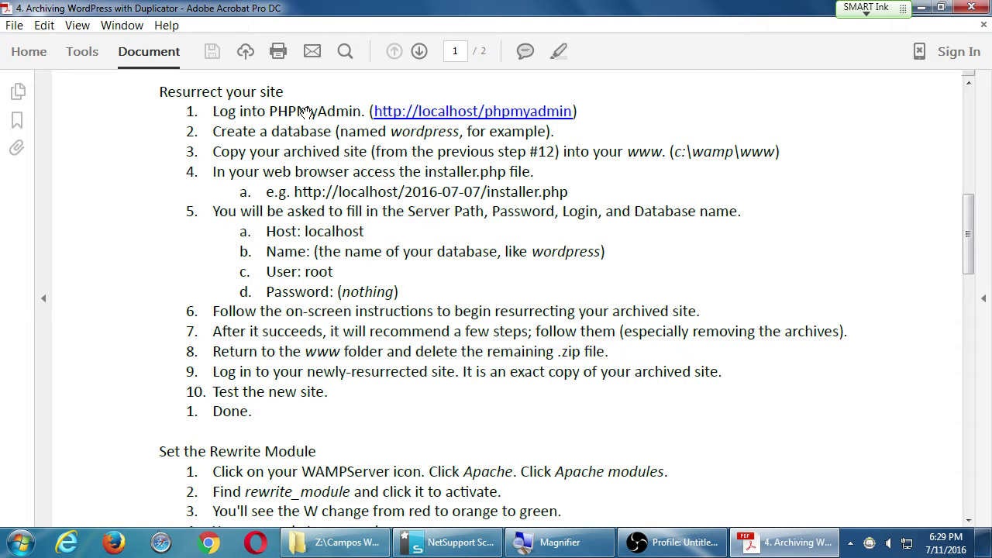
pyautogui.press('super+d')
pyautogui.click(668, 222)
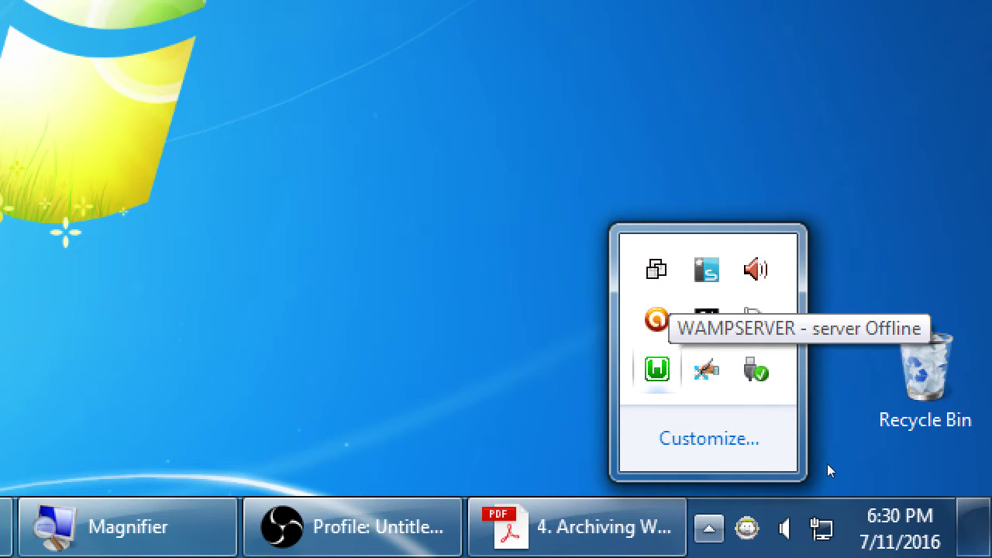
# Show the WampServer 2.5 menu from its system tray icon.
pyautogui.click(656, 368)
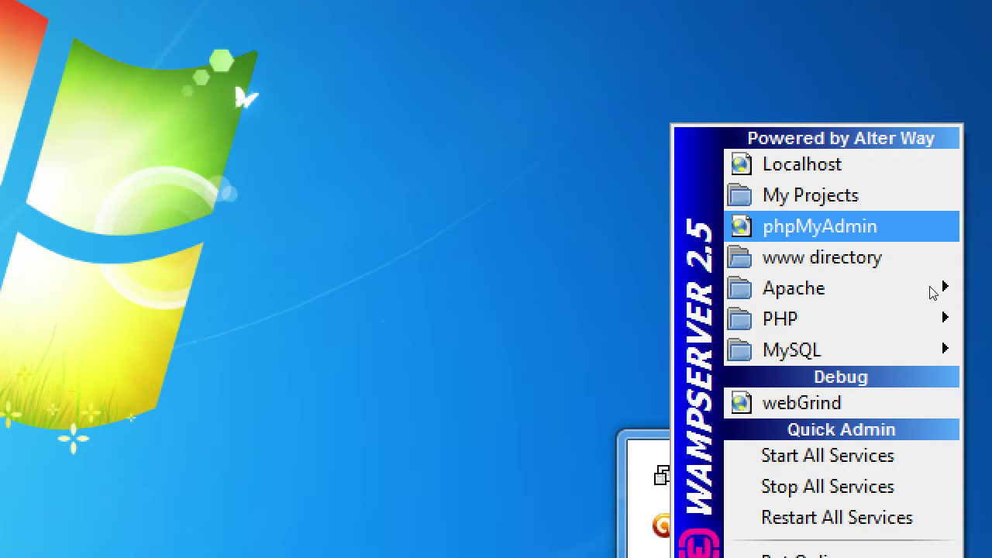
# Launch phpMyAdmin at localhost, then bring the Duplicator guide back to the front.
pyautogui.press('Return')
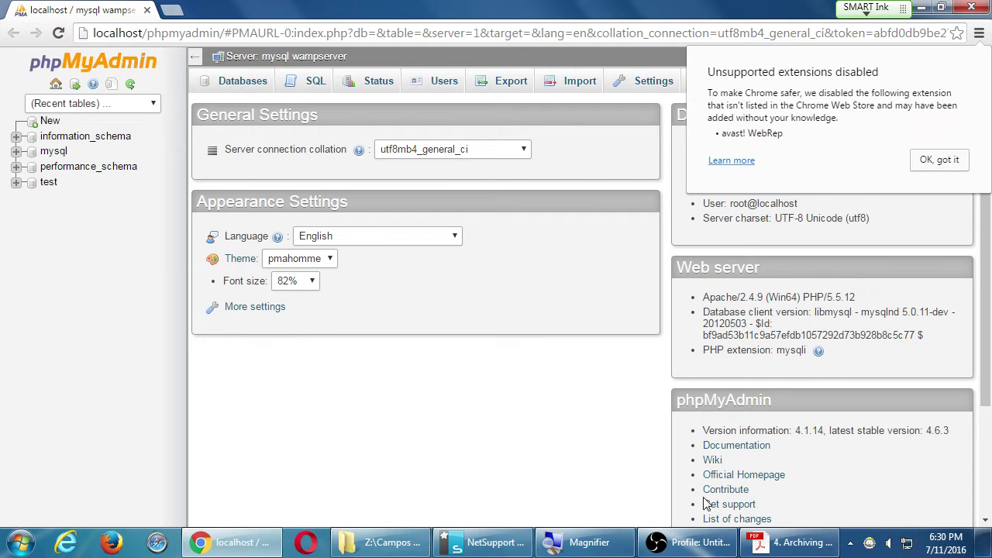
pyautogui.click(767, 540)
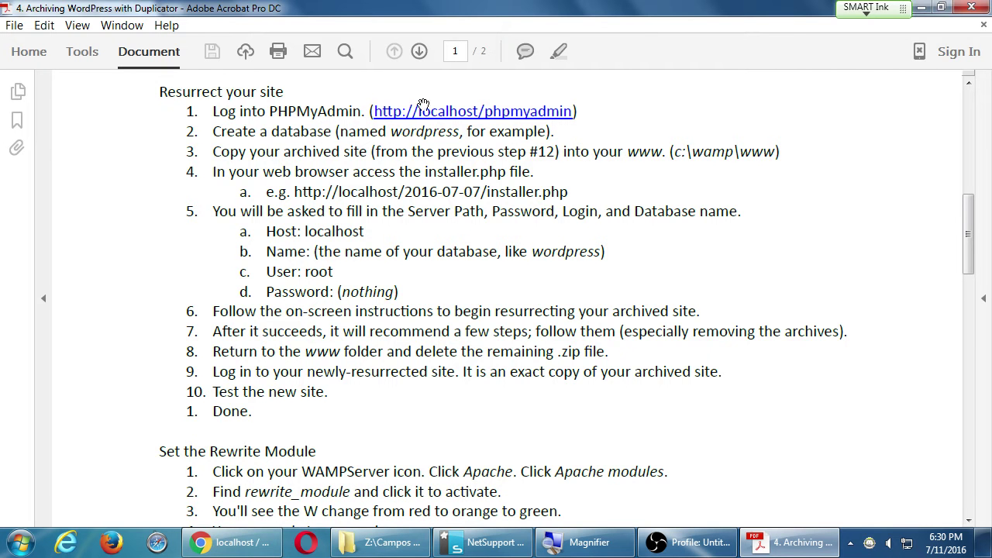
# Minimize the Acrobat guide to reveal phpMyAdmin's Databases page.
pyautogui.click(921, 7)
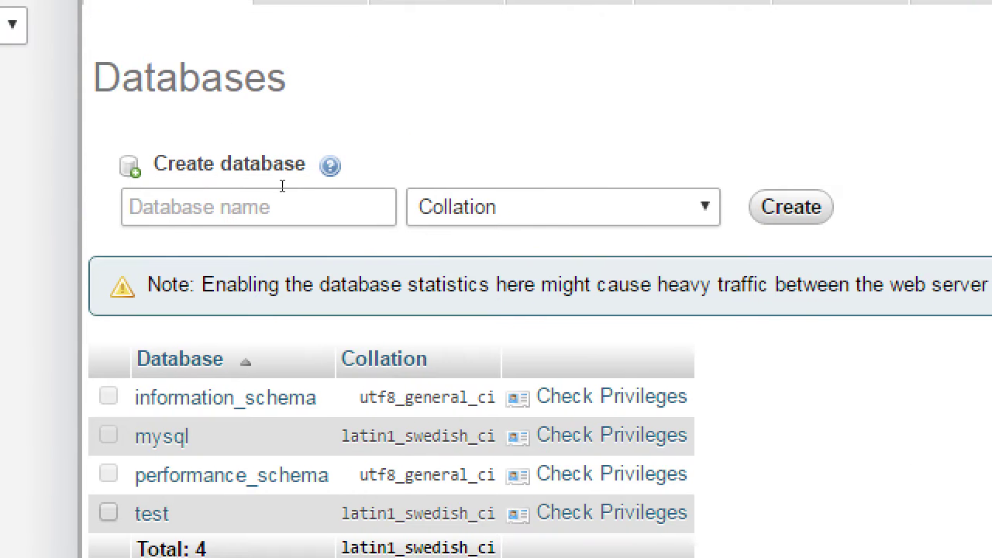
# Enter 'wordpress' in the Create database field and create it.
pyautogui.click(577, 374)
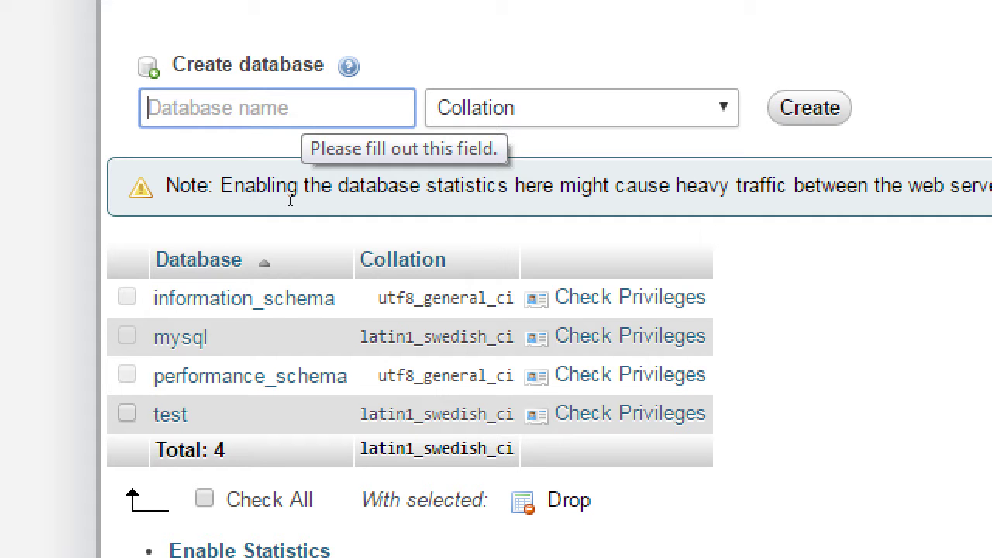
pyautogui.write('wordpress')
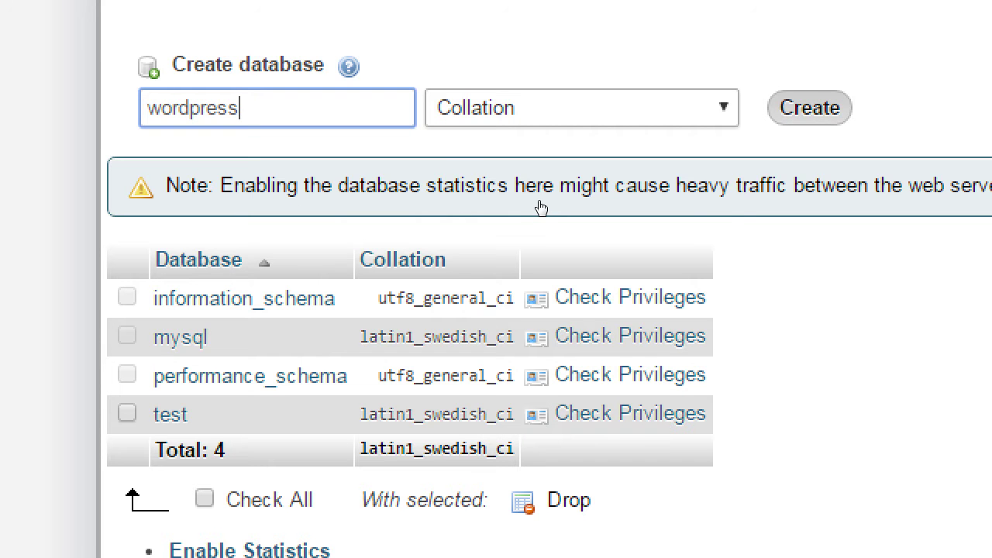
pyautogui.press('Return')
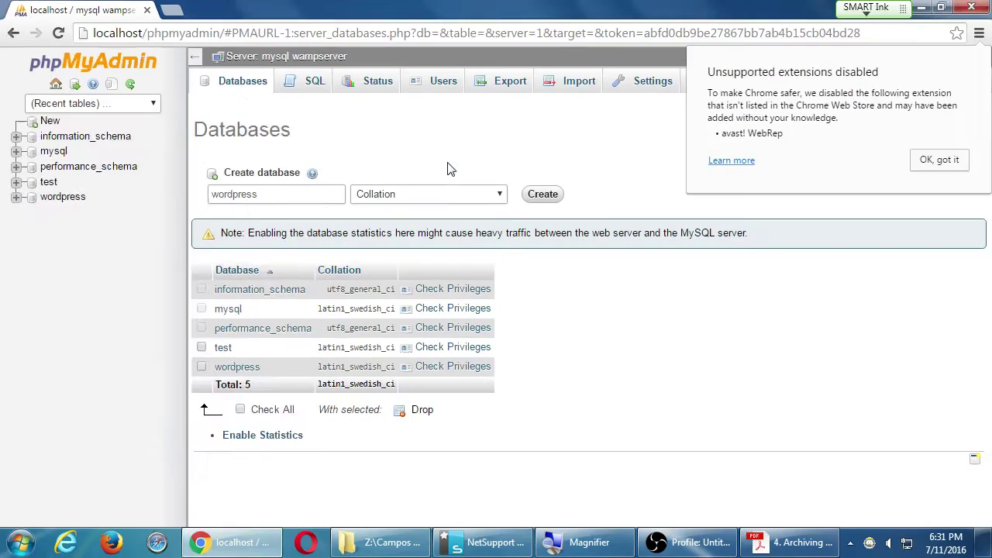
# Launch Notepad and save a new note as 2016-07-11.txt on the Desktop.
pyautogui.press('super')
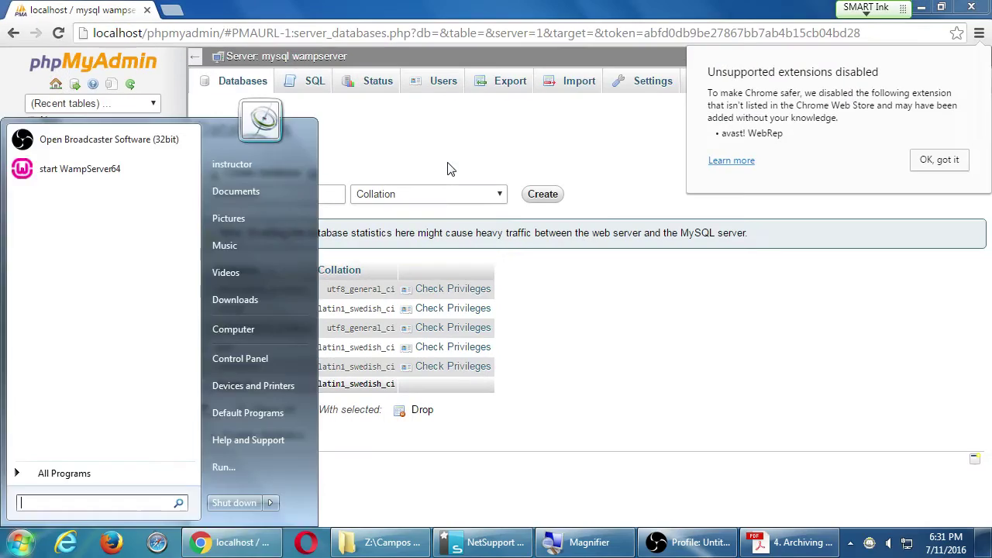
pyautogui.write('note')
pyautogui.press('Return')
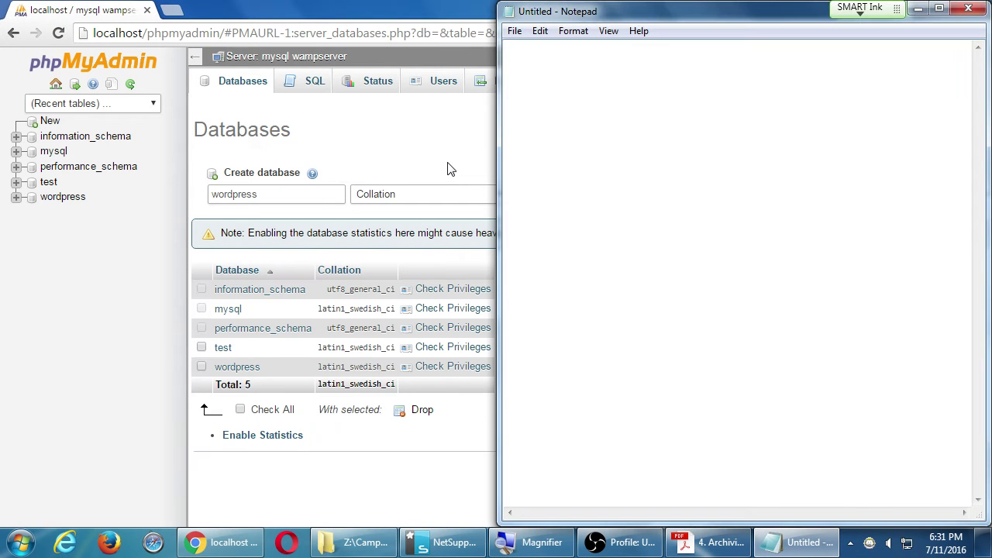
pyautogui.hotkey('ctrl', 's')
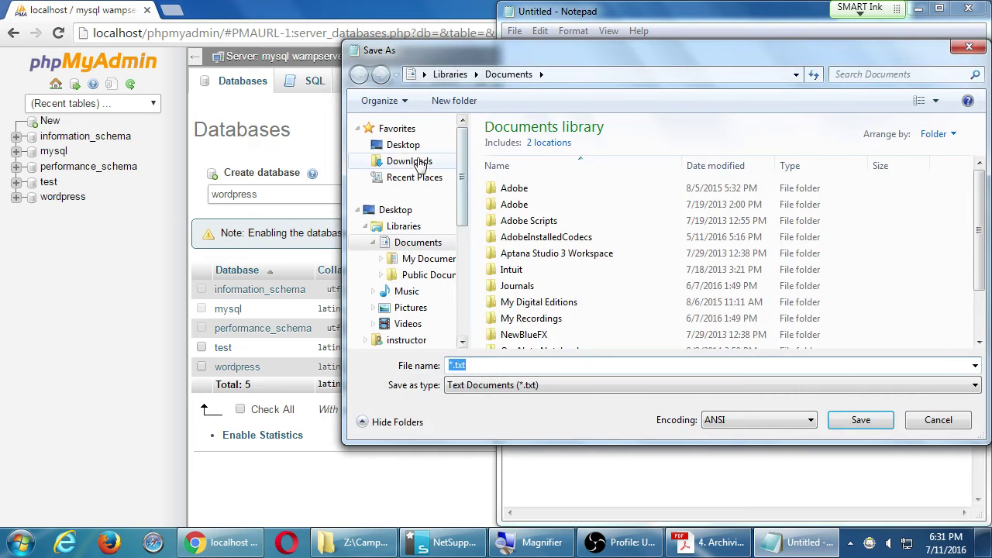
pyautogui.click(401, 145)
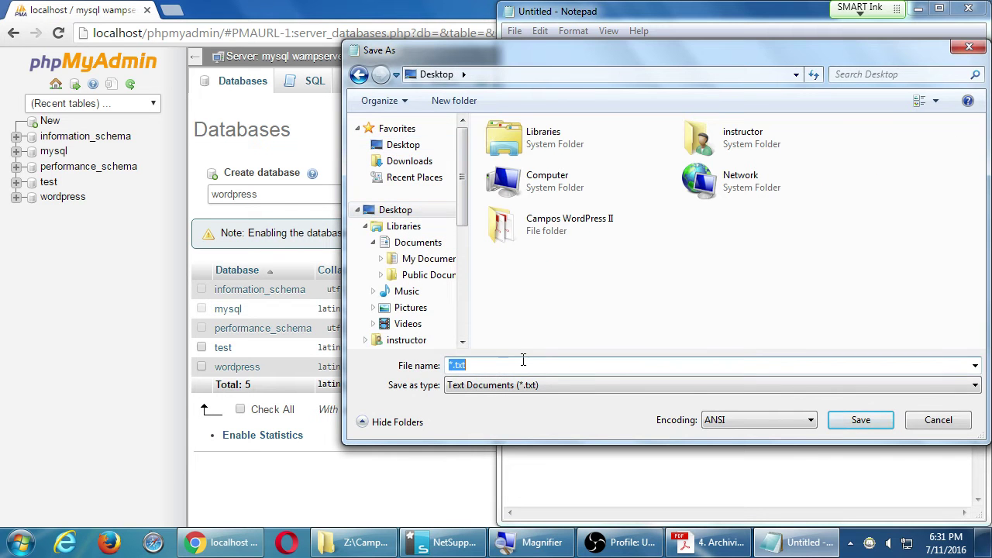
pyautogui.write('2016-07-11')
pyautogui.press('Return')
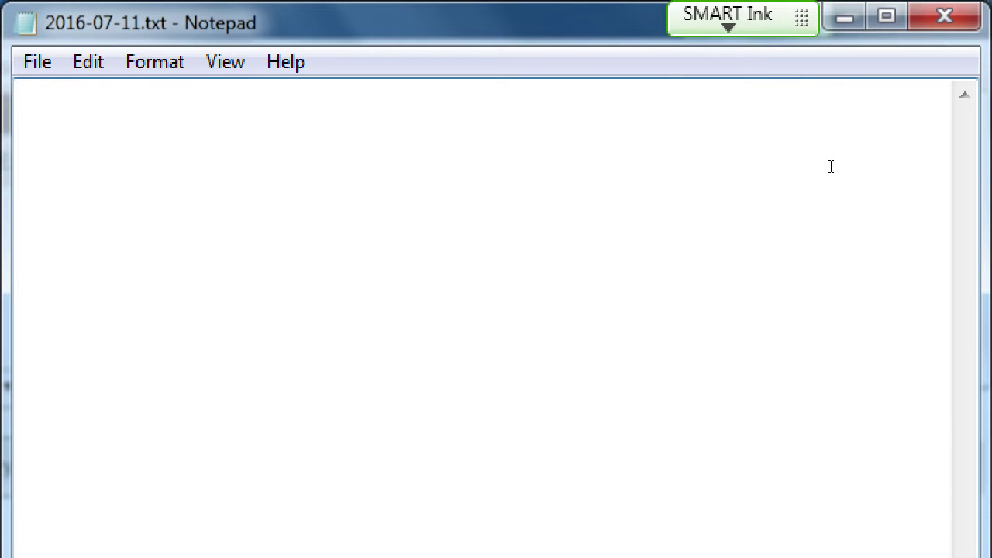
# Write that Wamp/Mamp users needn't create a new database every site Resurrection.
pyautogui.write('At home, when ')
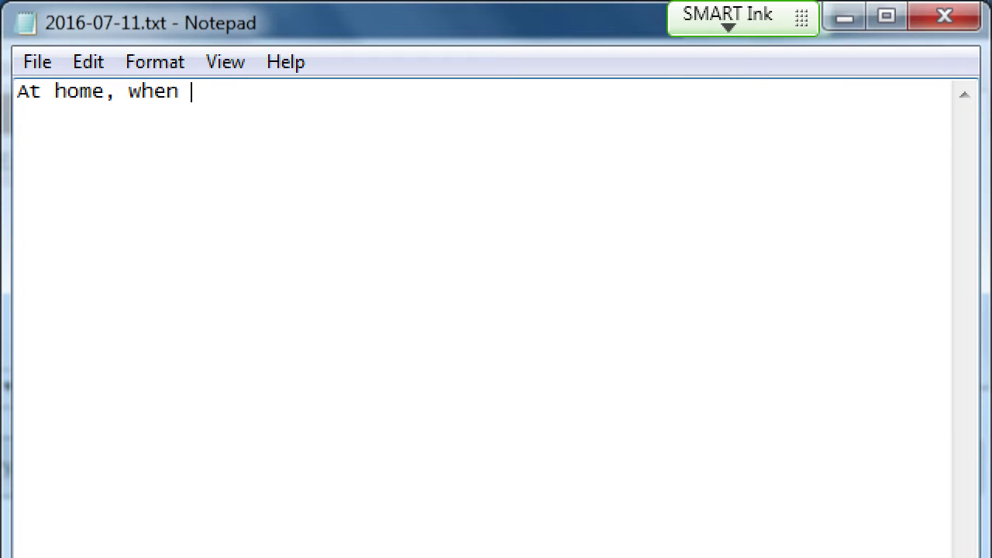
pyautogui.write('using Wamp')
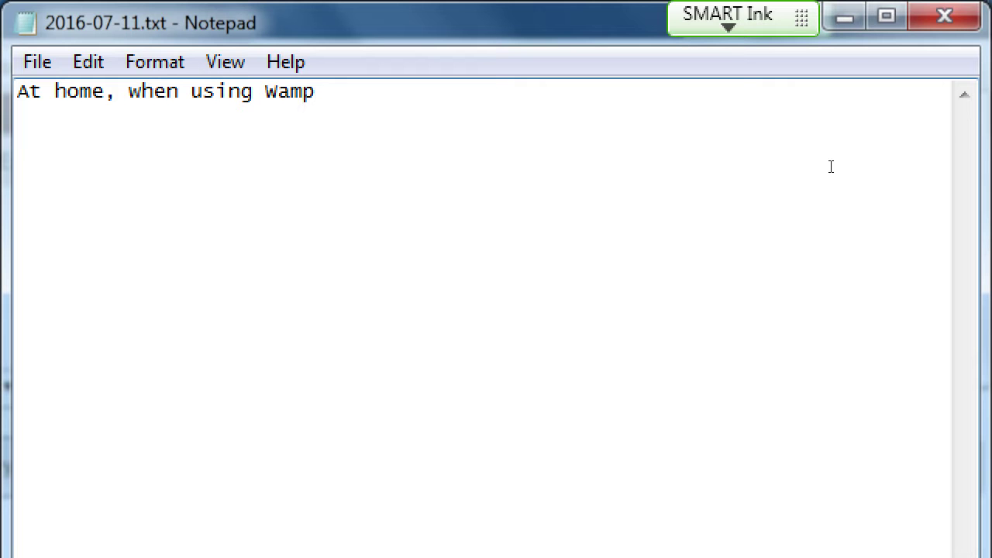
pyautogui.write('/Mamp, y')
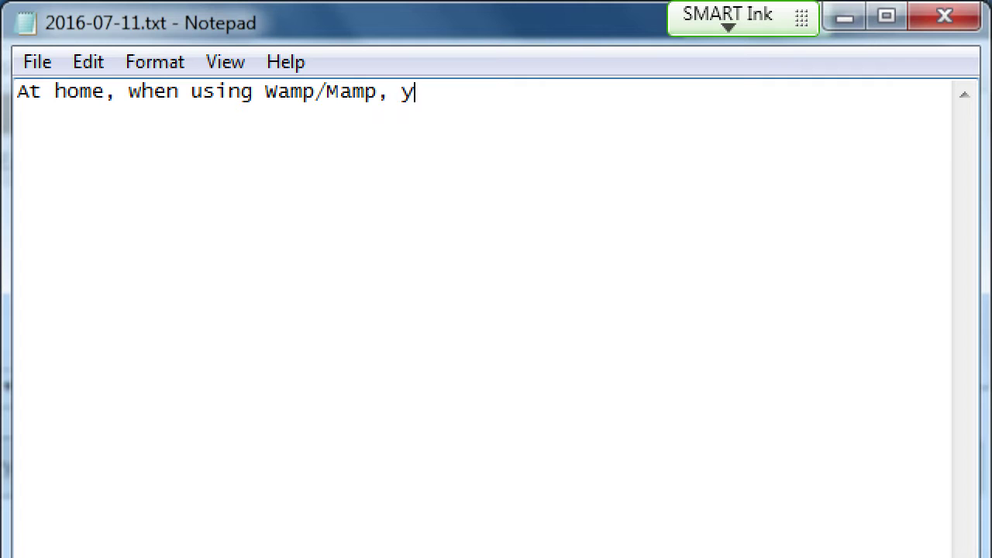
pyautogui.write("ou don't nee")
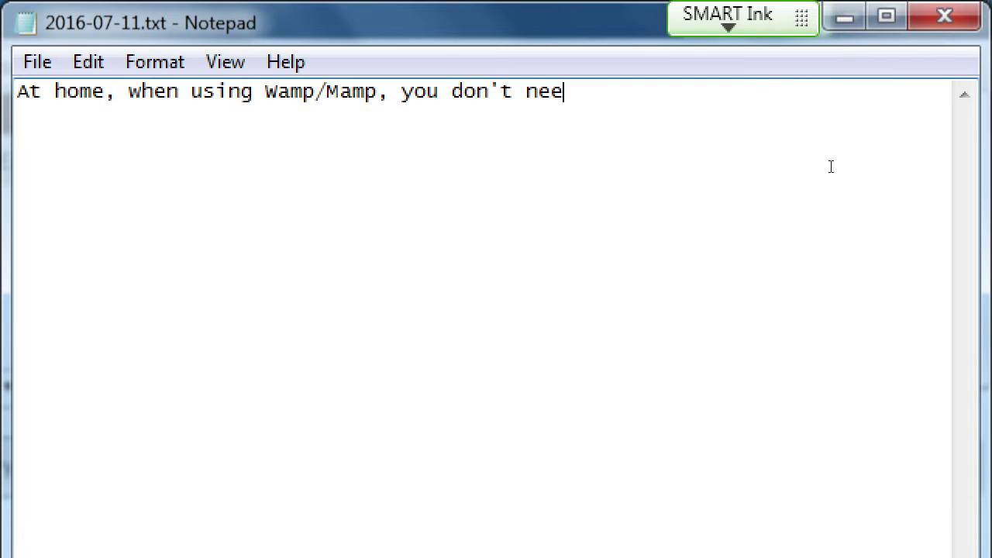
pyautogui.write('d to create a new d')
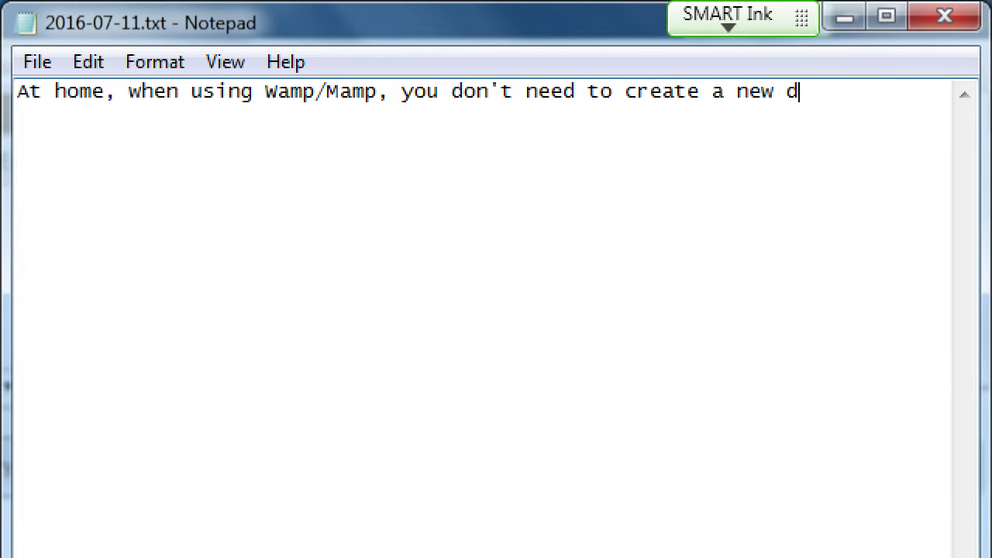
pyautogui.write('atabase')
pyautogui.press('Return')
pyautogui.write('every ti')
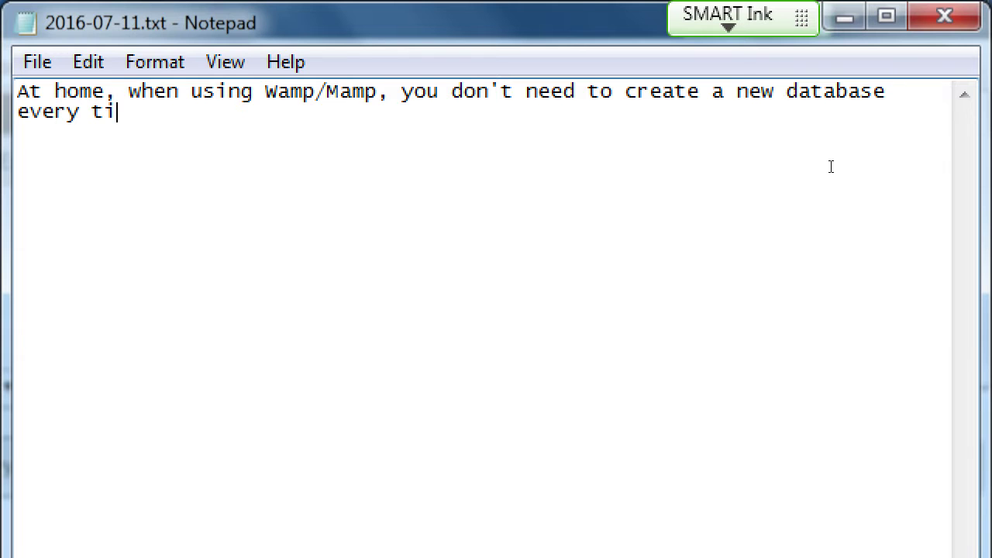
pyautogui.write('me you do the site ')
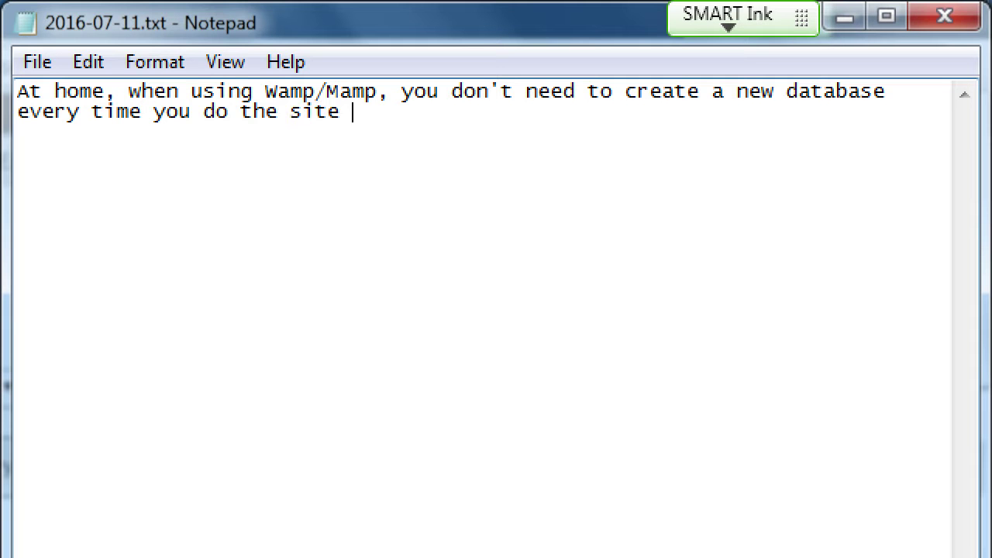
pyautogui.write('Resurrection.')
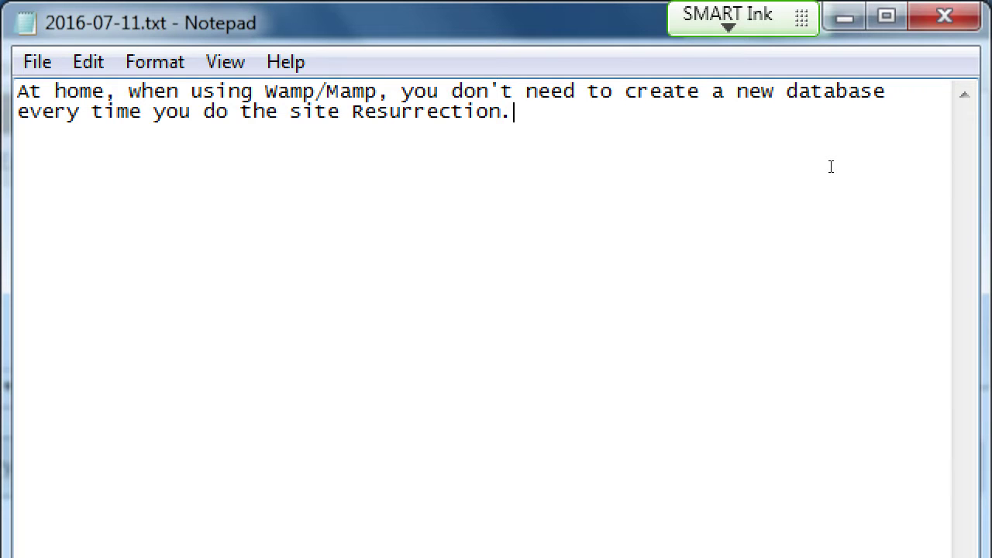
# Return to phpMyAdmin's Databases tab and try creating 'wordpress' again, getting error #1007.
pyautogui.press('super+minus')
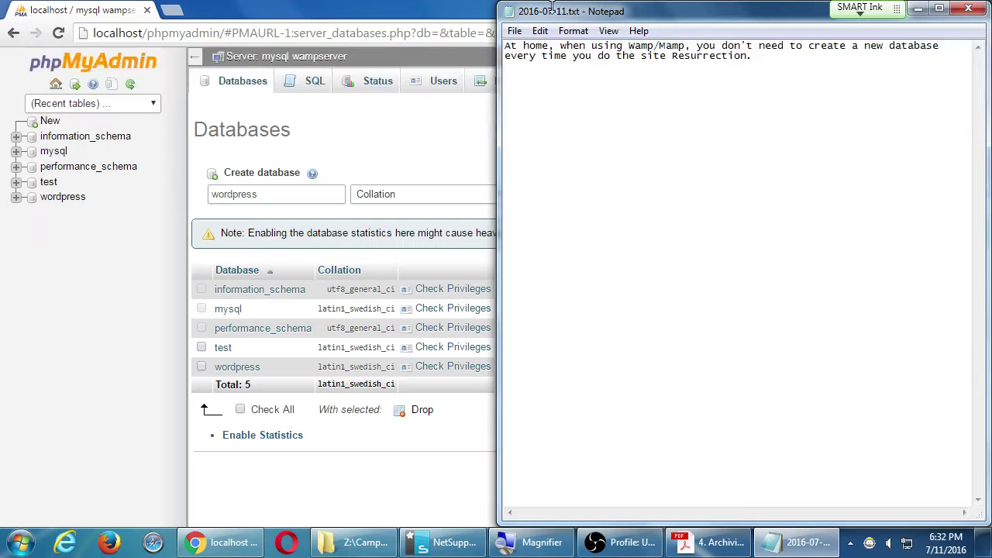
pyautogui.click(65, 145)
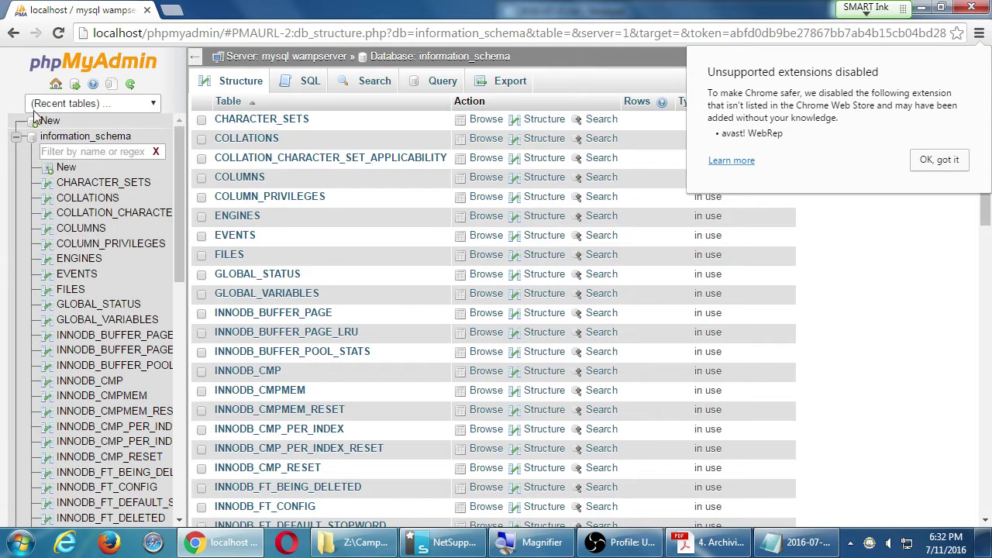
pyautogui.click(55, 86)
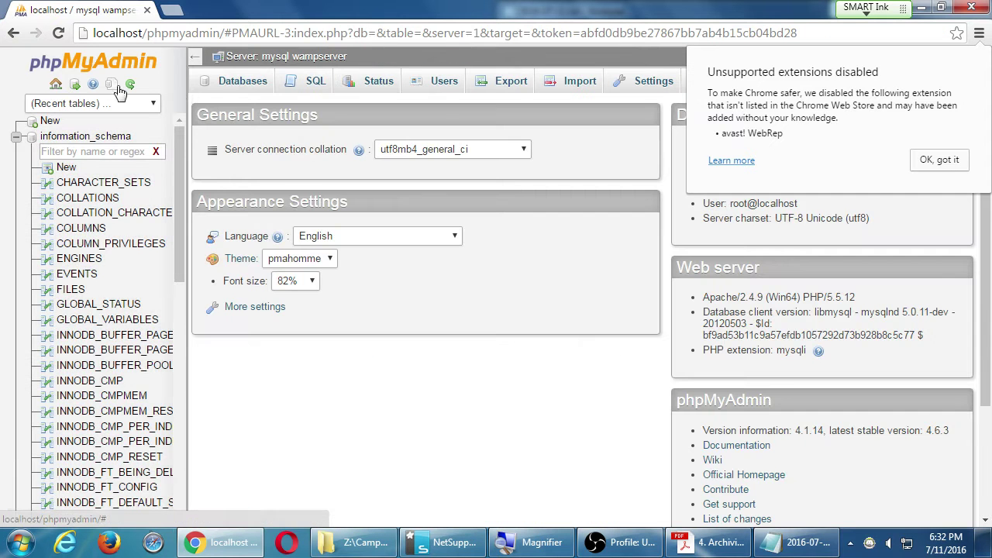
pyautogui.click(230, 83)
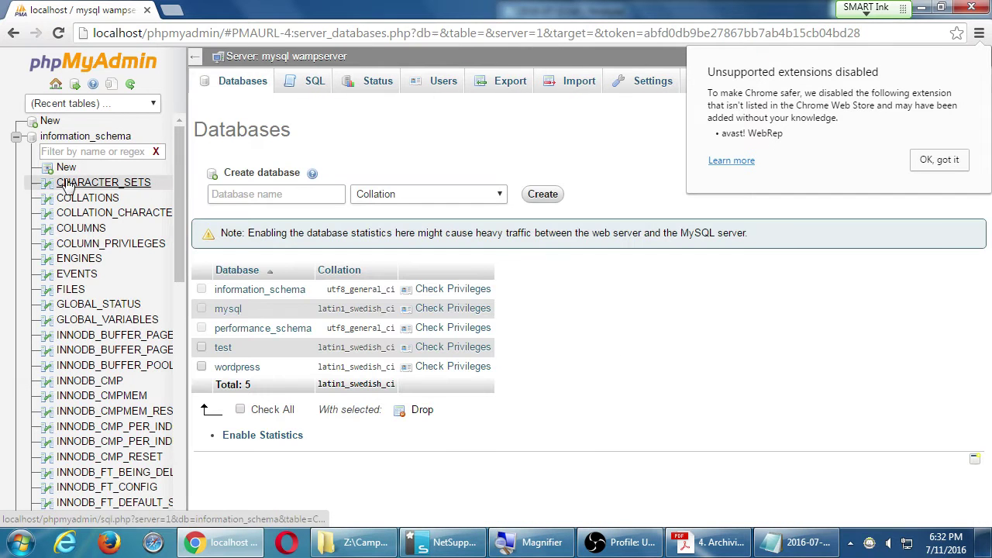
pyautogui.click(16, 136)
pyautogui.click(231, 194)
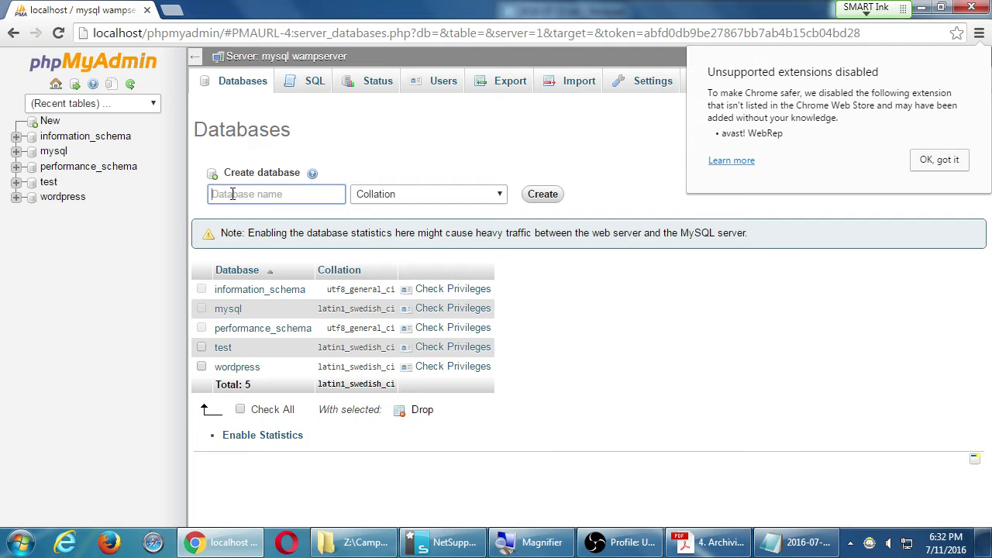
pyautogui.write('wordpress')
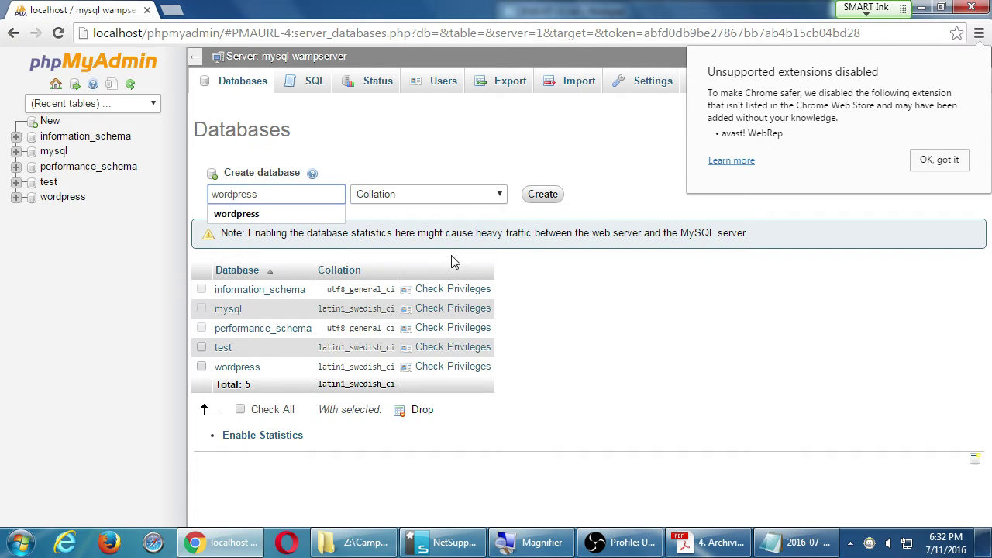
pyautogui.click(542, 195)
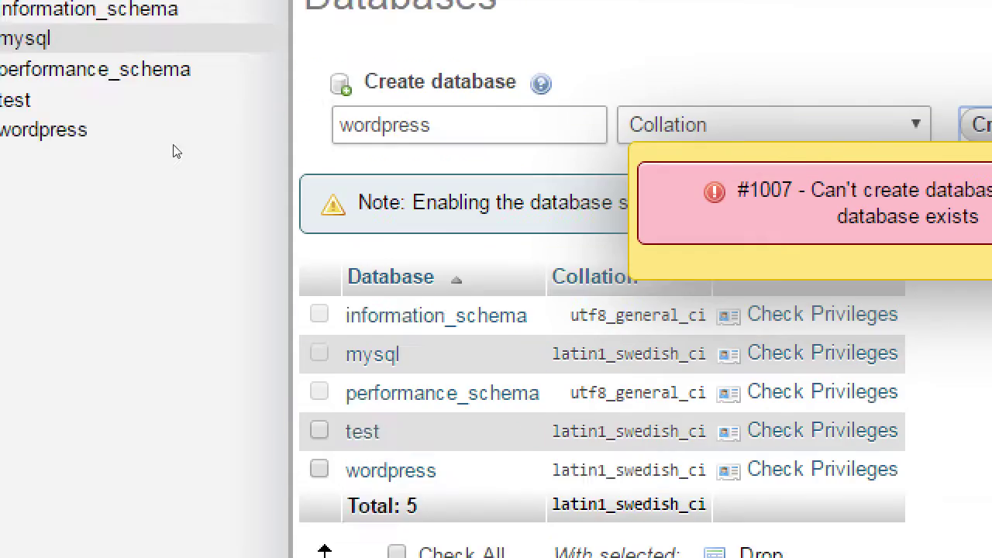
# Create the wordpress2 database, bringing the list to six, and return to the Notepad note.
pyautogui.write('2')
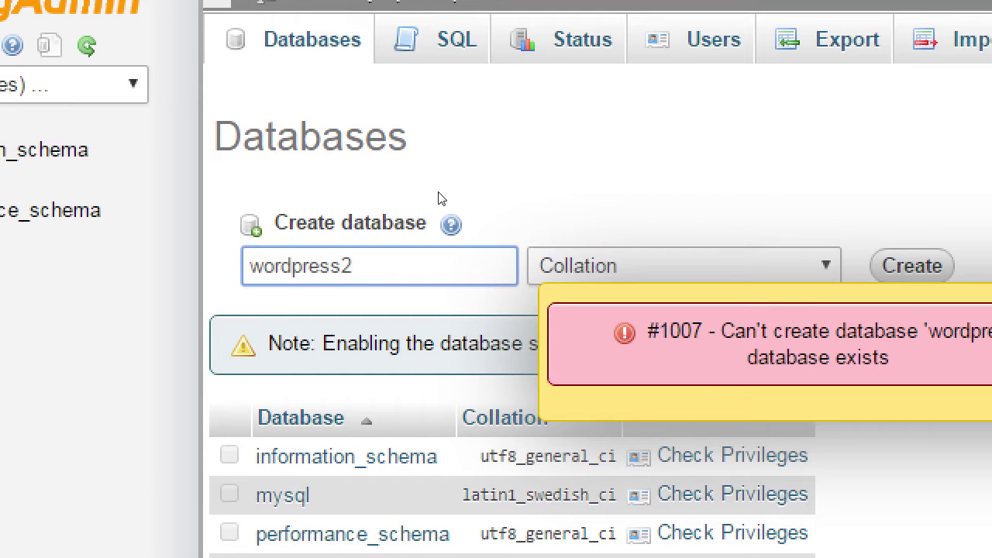
pyautogui.press('Return')
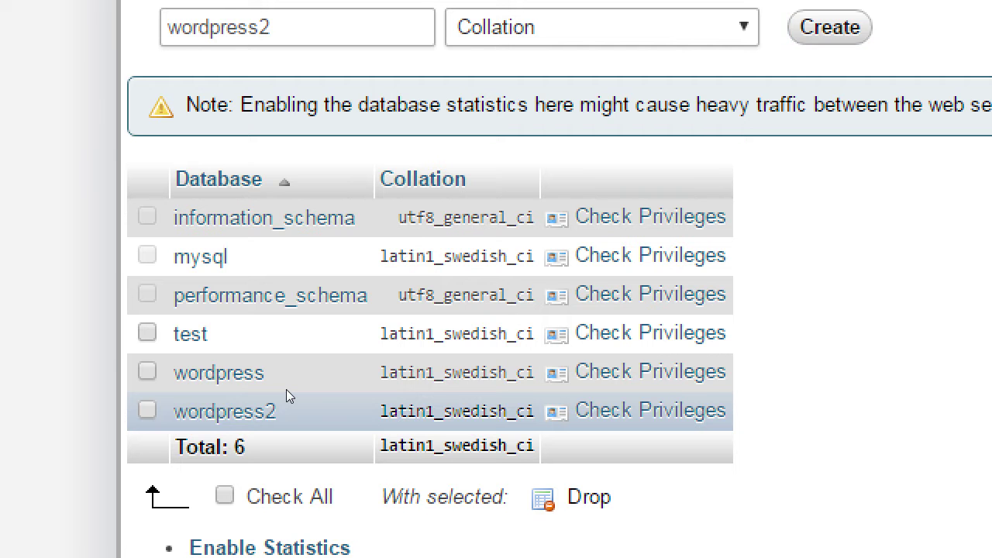
pyautogui.hotkey('alt', 'Tab')
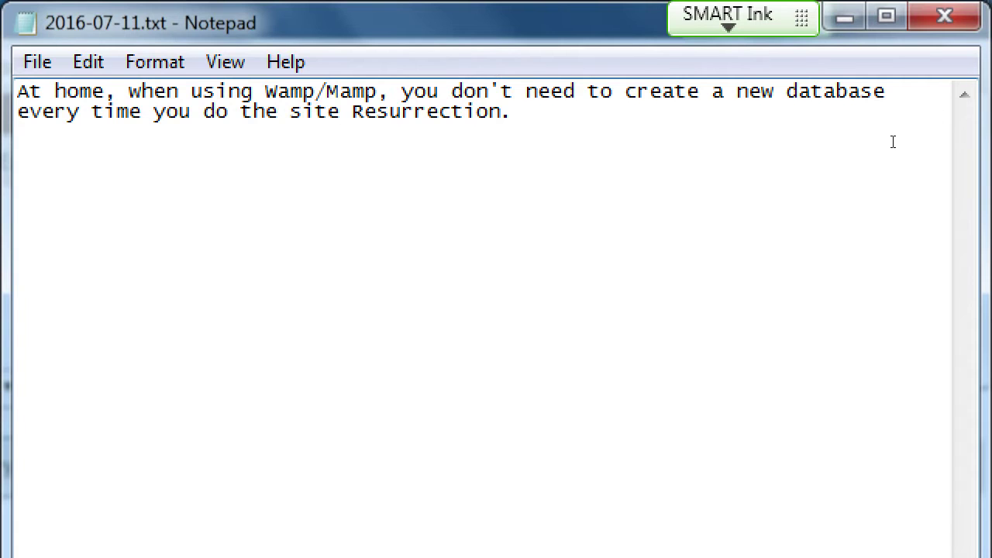
# Add 'You may create new databases at will.' and 'You may delete a Database by selecting it and clicking 'Drop.'' to the note.
pyautogui.press('Return')
pyautogui.press('Return')
pyautogui.write('You may create')
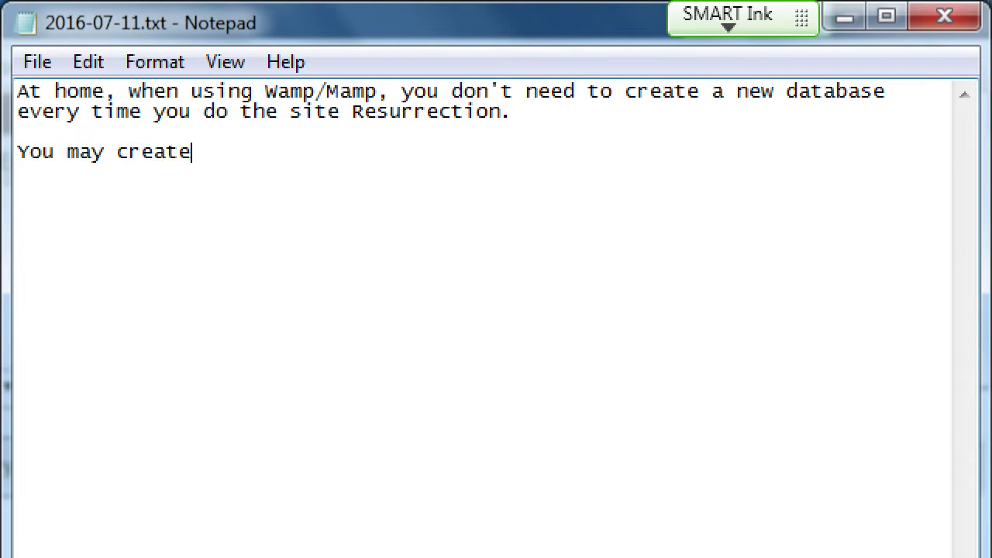
pyautogui.write(' new databases at will.')
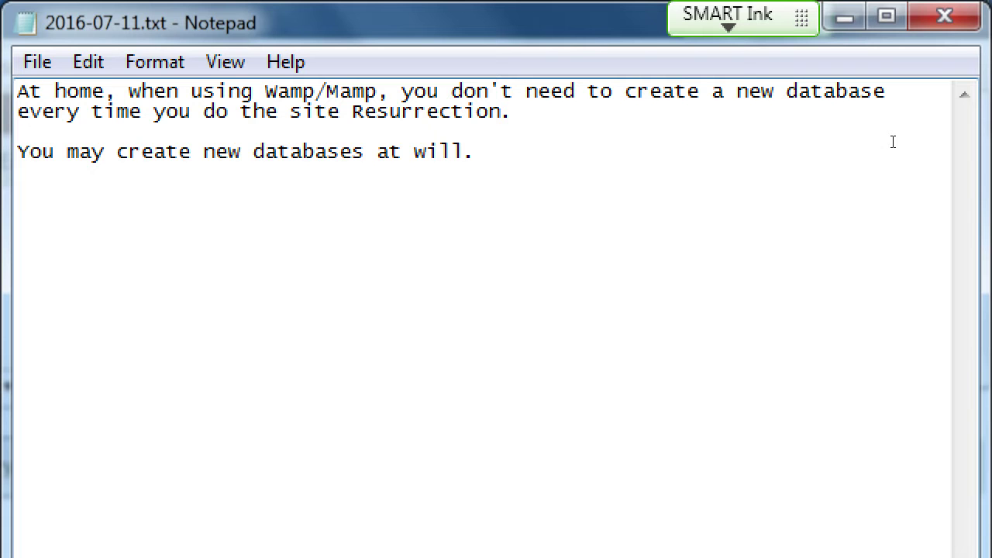
pyautogui.press('Return')
pyautogui.write('May ma')
pyautogui.hotkey('shift', 'Home')
pyautogui.write('You may delete a Databse')
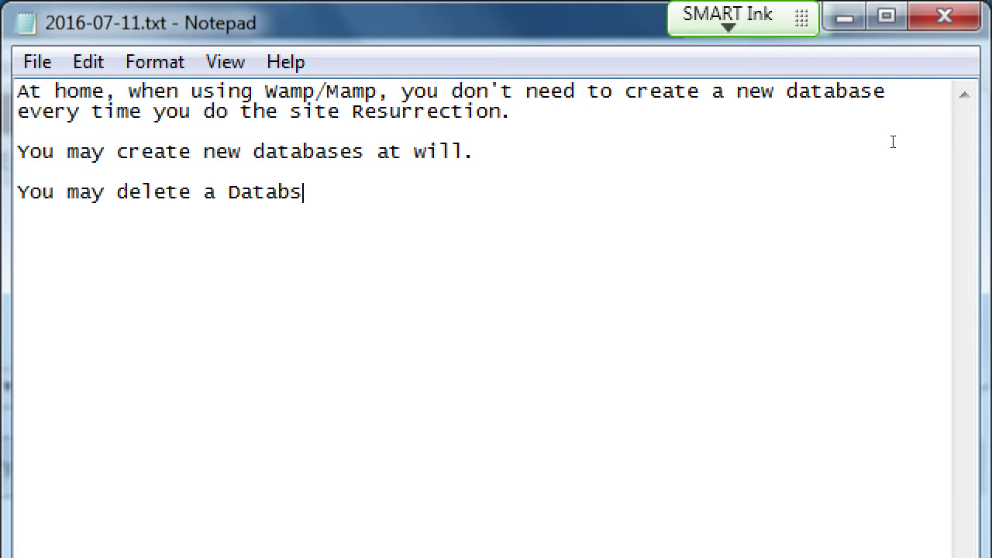
pyautogui.press('BackSpace')
pyautogui.press('BackSpace')
pyautogui.write("ase by selecting it and '")
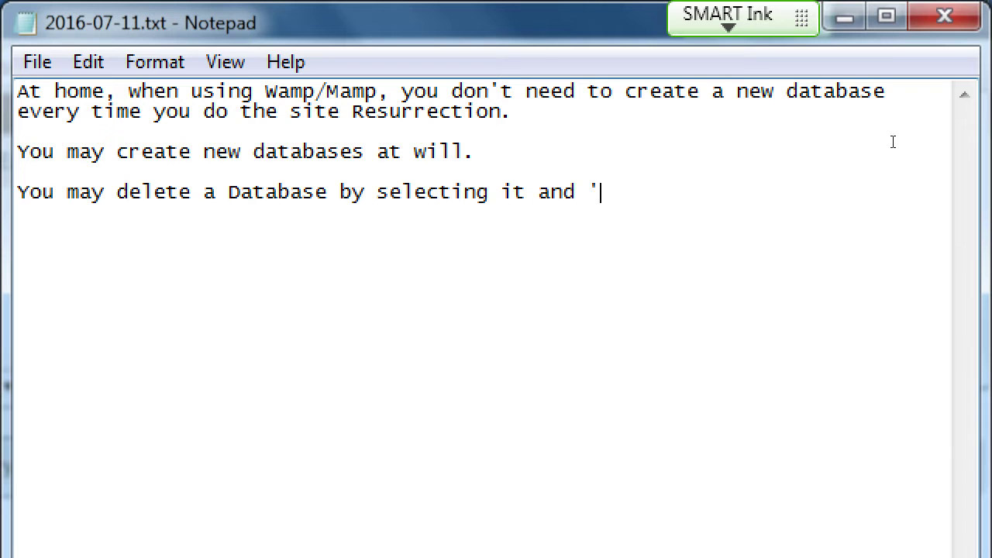
pyautogui.press('BackSpace')
pyautogui.write("clicking 'D")
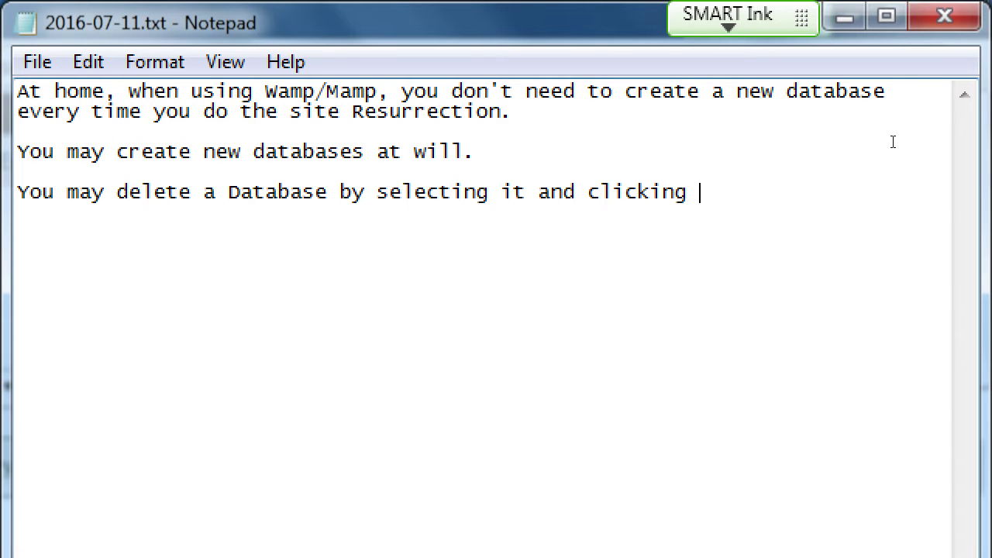
pyautogui.write("rop.'")
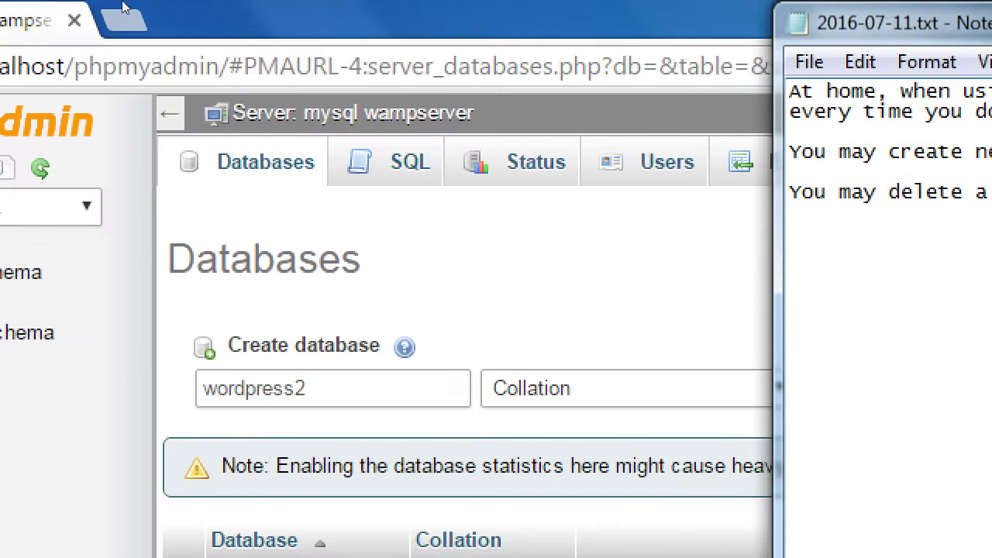
# Mark the wordpress2 database in phpMyAdmin and choose Drop to bring up the DROP DATABASE confirmation.
pyautogui.click(122, 8)
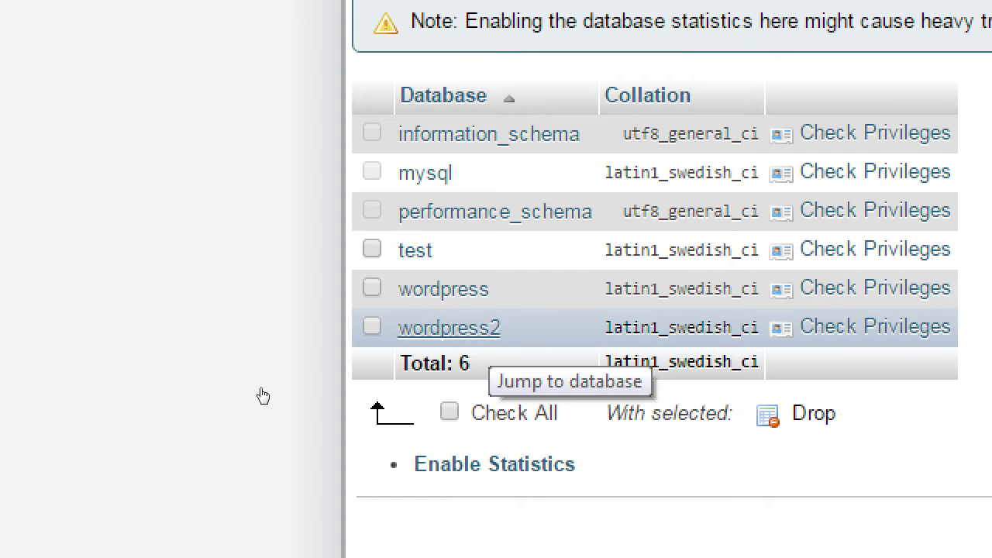
pyautogui.moveTo(263, 396); pyautogui.dragTo(200, 393)
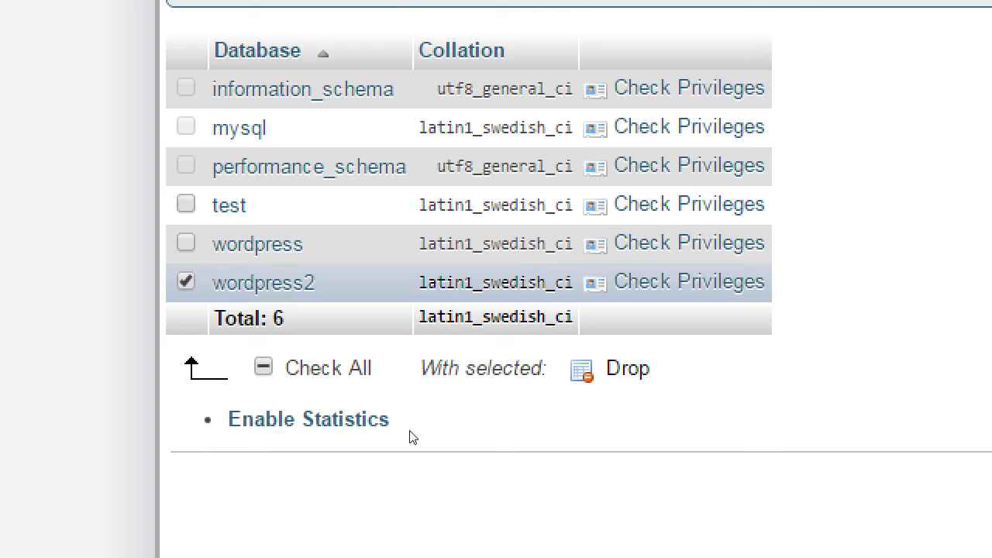
pyautogui.press('Return')
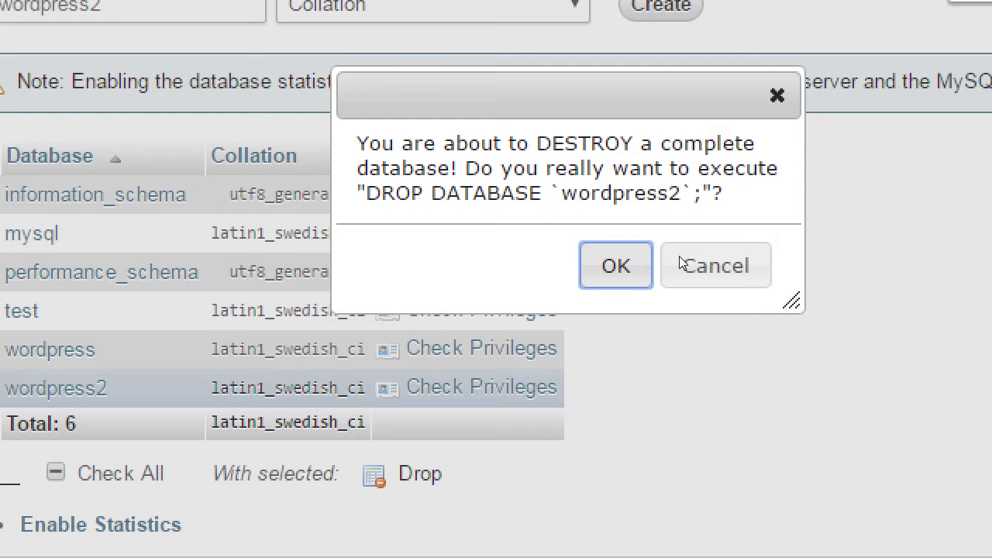
# Confirm dropping wordpress2, dismiss Chrome's disabled-extensions notice, and tick the wordpress database.
pyautogui.press('Return')
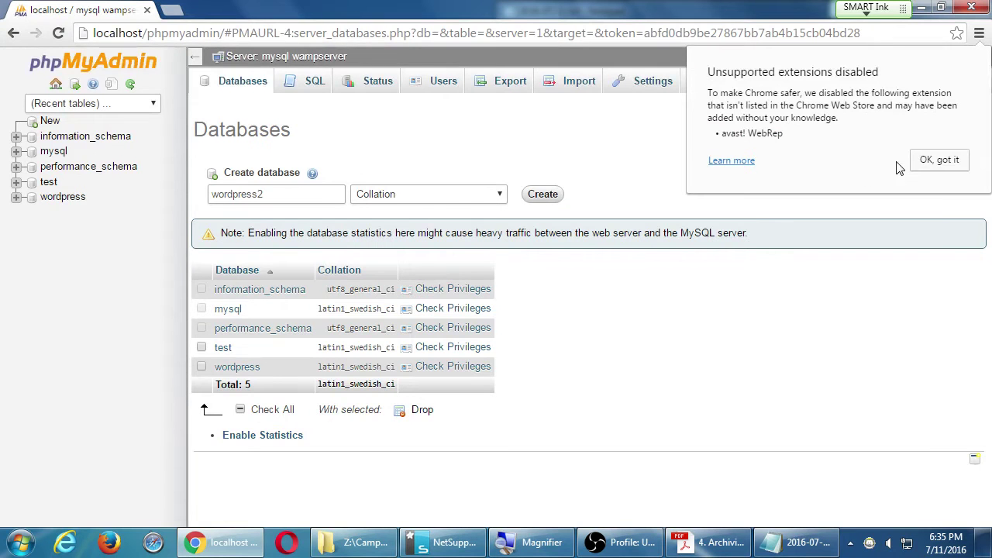
pyautogui.click(924, 163)
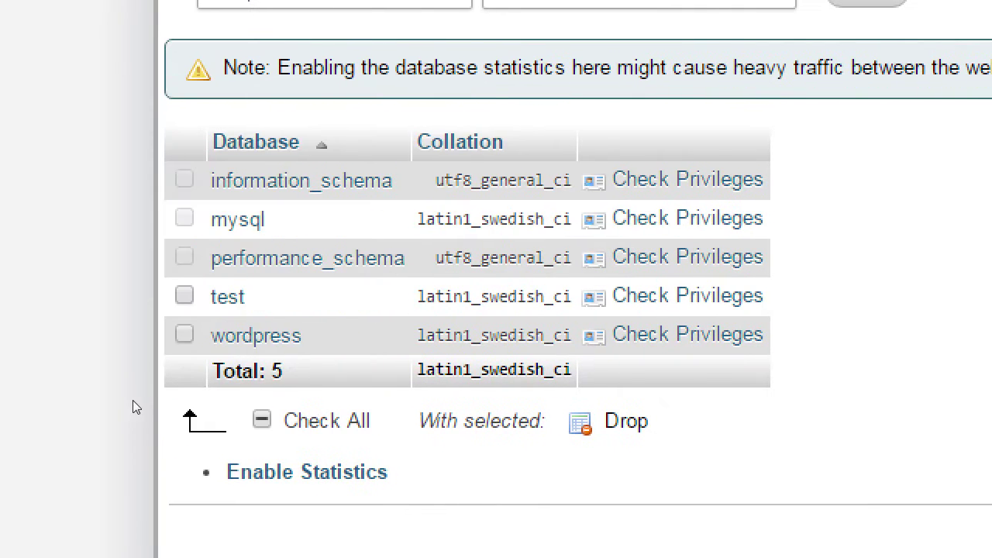
pyautogui.click(203, 349)
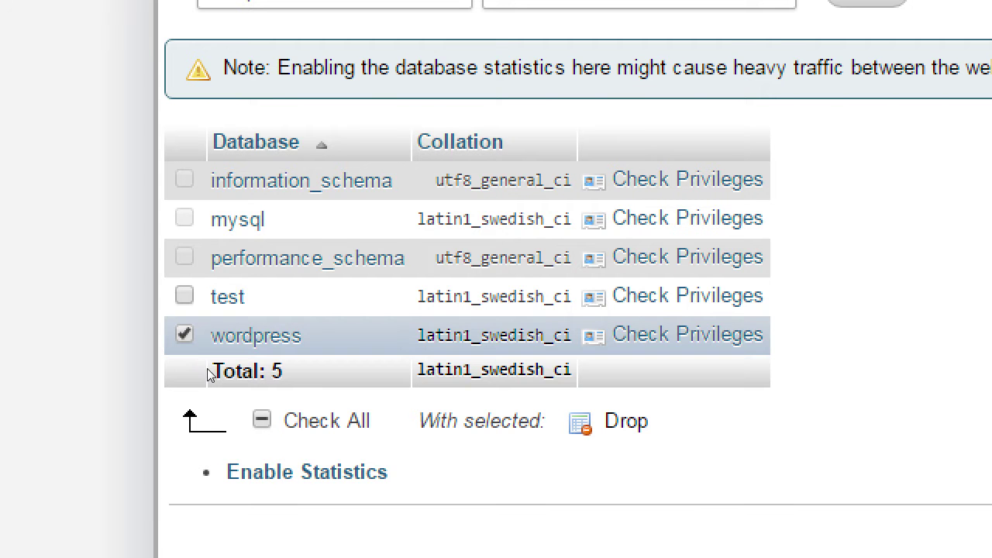
# Add the line 'If you Drop a database, your site is irrepairable.' to the Notepad note.
pyautogui.hotkey('alt', 'Tab')
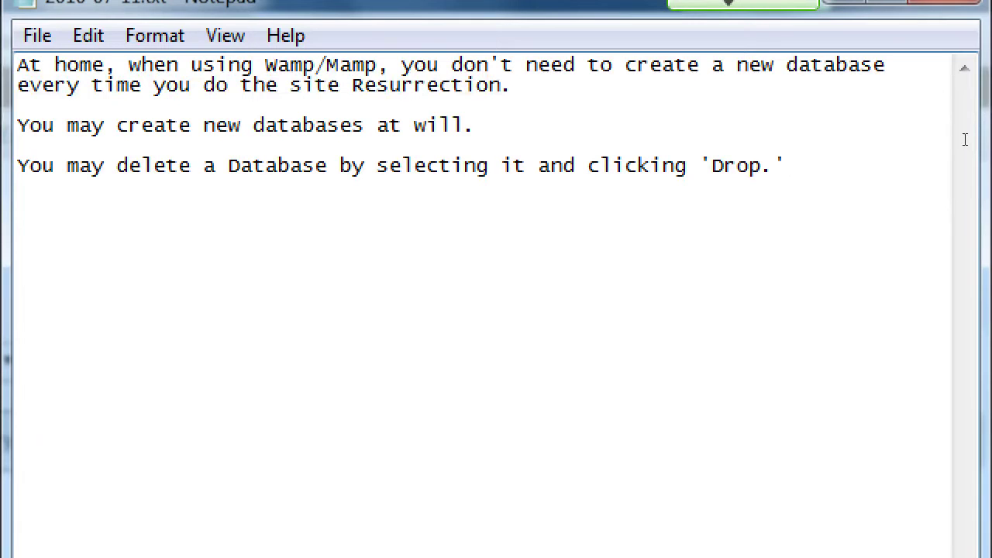
pyautogui.press('Return')
pyautogui.press('Return')
pyautogui.write('If you Drop a databa')
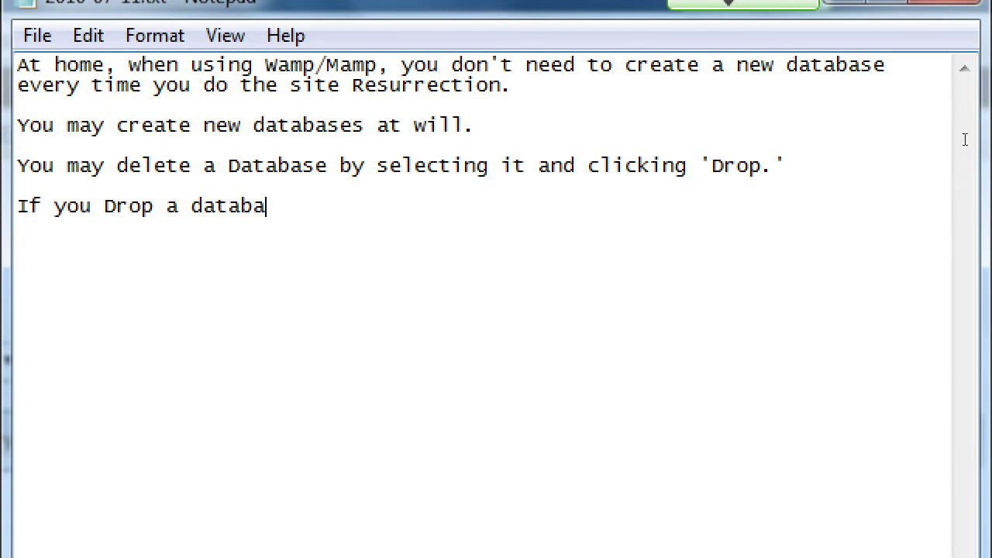
pyautogui.write('se, your site is ')
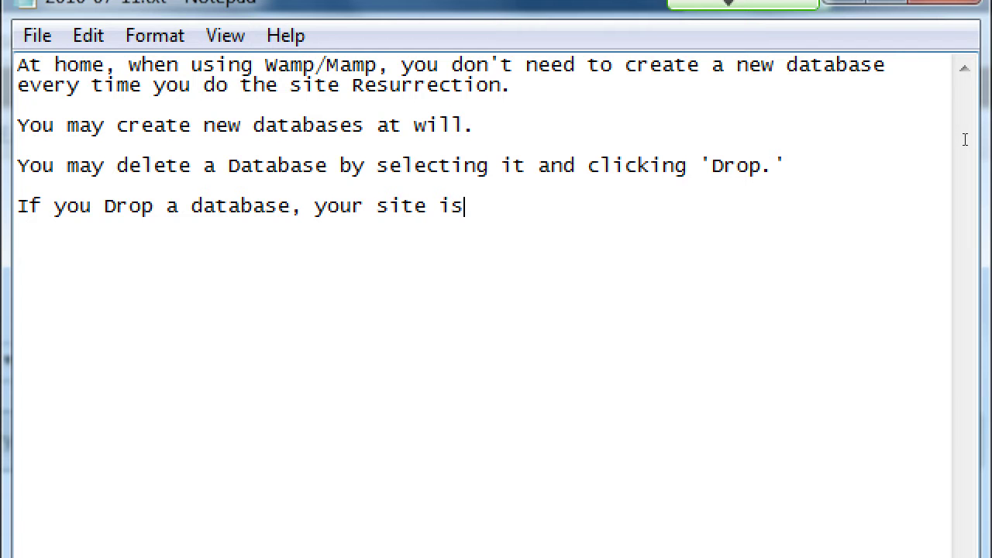
pyautogui.write(')')
pyautogui.press('BackSpace')
pyautogui.write('irrepar')
pyautogui.press('BackSpace')
pyautogui.write('iab')
pyautogui.press('BackSpace')
pyautogui.press('BackSpace')
pyautogui.write('rable')
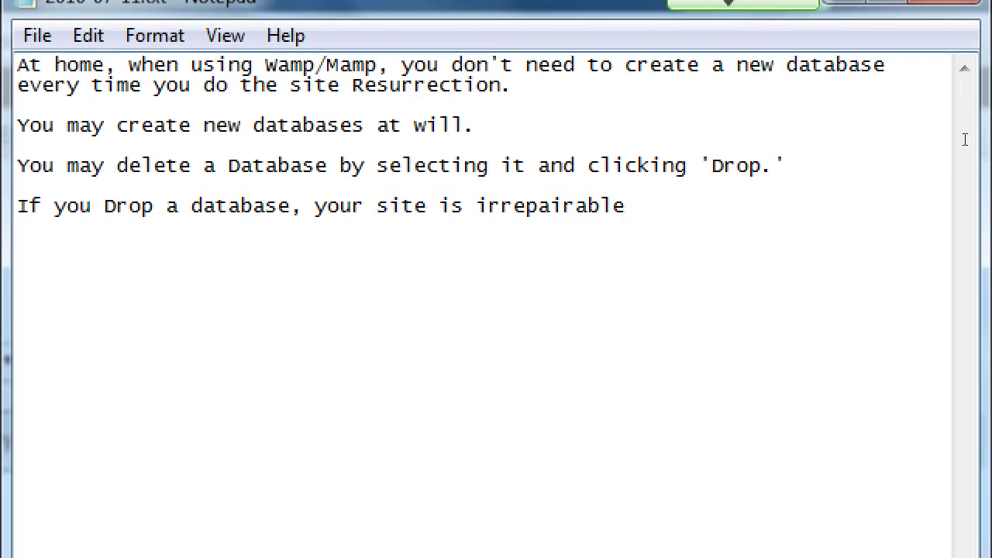
pyautogui.write('.')
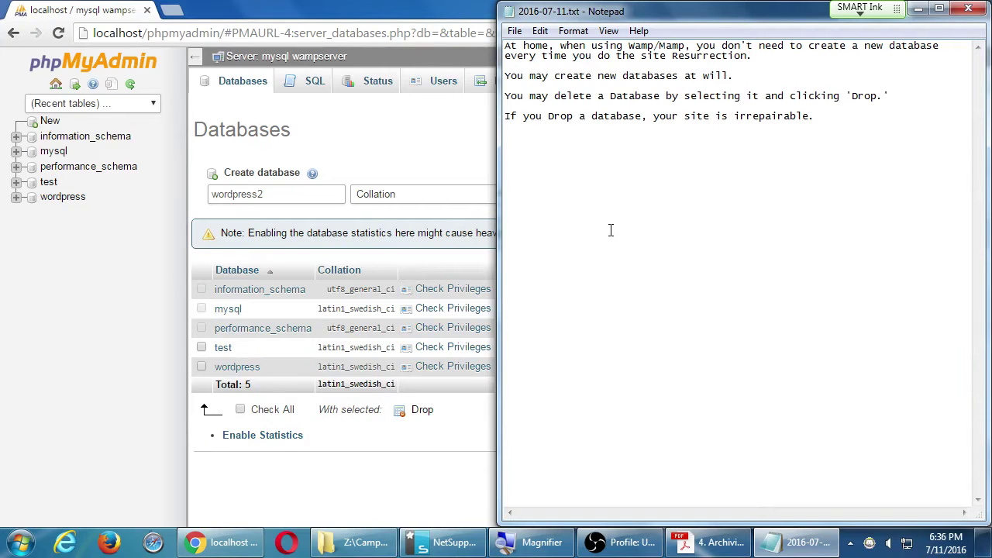
# View the Resurrect your site PDF in Acrobat, then minimize all windows to show the desktop.
pyautogui.click(717, 548)
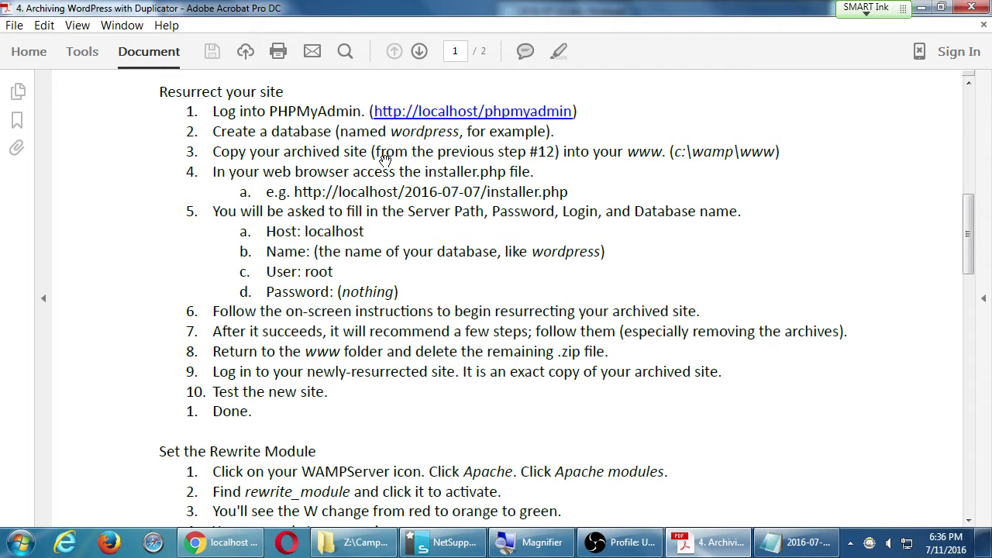
pyautogui.press('super+d')
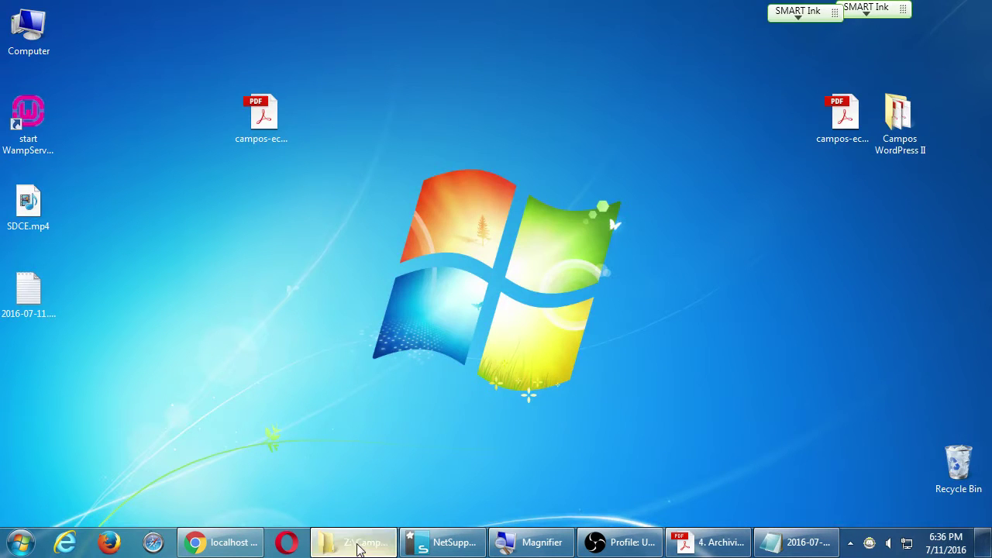
# Restore and shrink the Campos WordPress II folder window, then copy its 2016-06-27 folder.
pyautogui.click(359, 544)
pyautogui.click(432, 284)
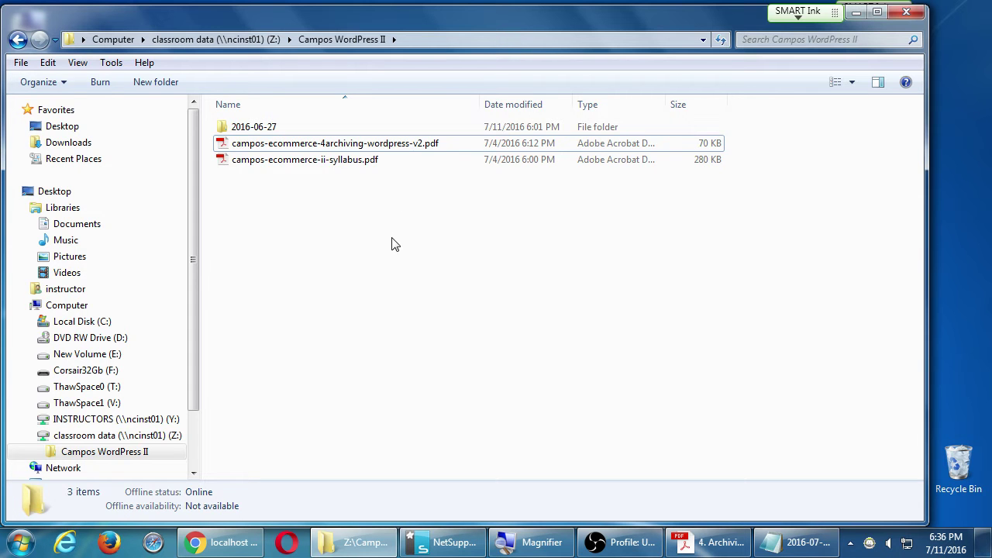
pyautogui.click(226, 131)
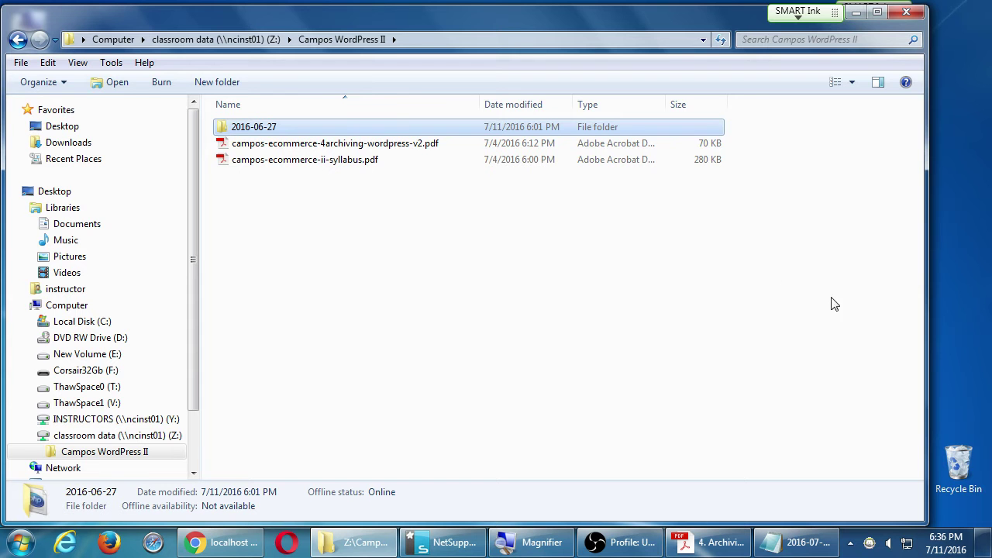
pyautogui.moveTo(927, 318); pyautogui.dragTo(736, 309)
pyautogui.moveTo(309, 23); pyautogui.dragTo(642, 96)
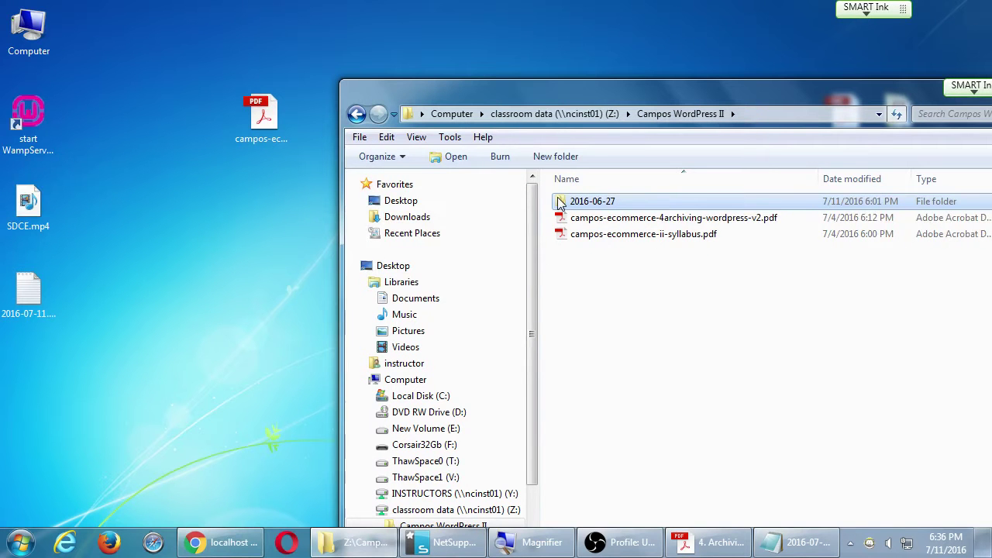
pyautogui.rightClick(561, 203)
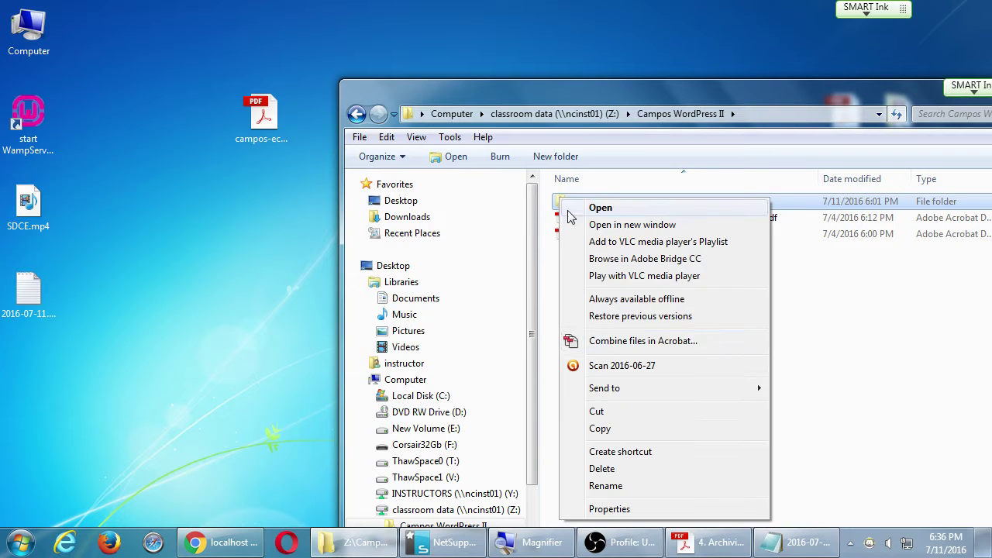
pyautogui.click(620, 432)
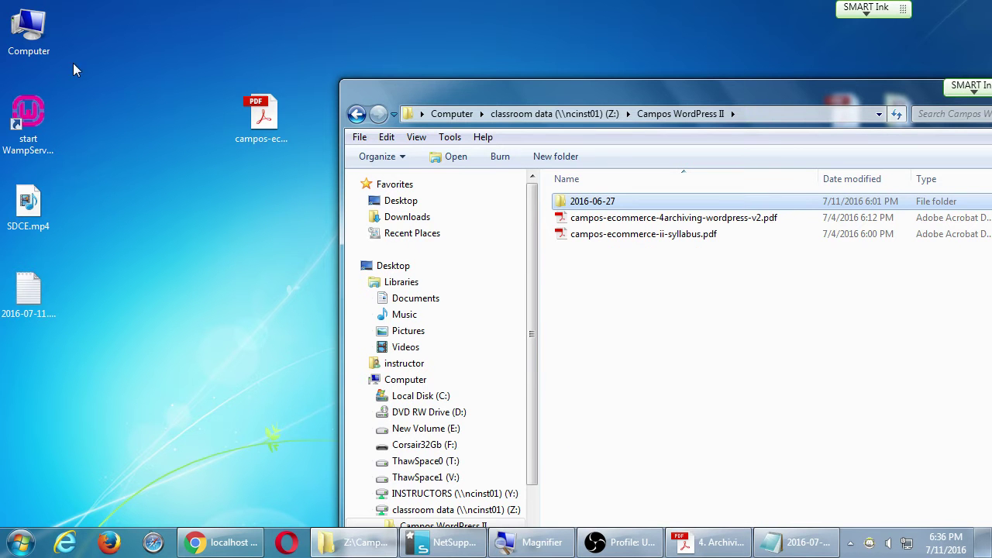
# Browse to C:\wamp\www and paste the 2016-06-27 folder there.
pyautogui.doubleClick(26, 39)
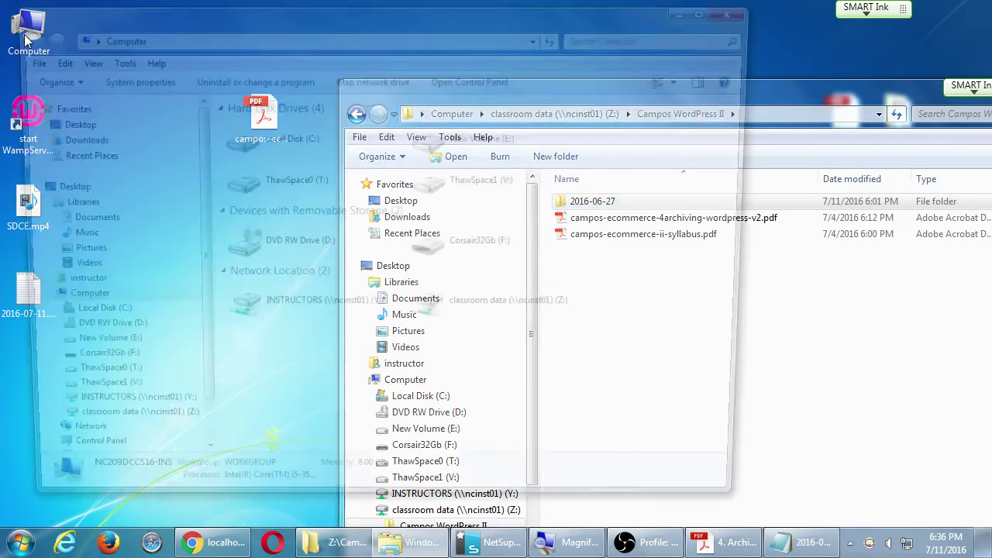
pyautogui.moveTo(131, 18); pyautogui.dragTo(151, 40)
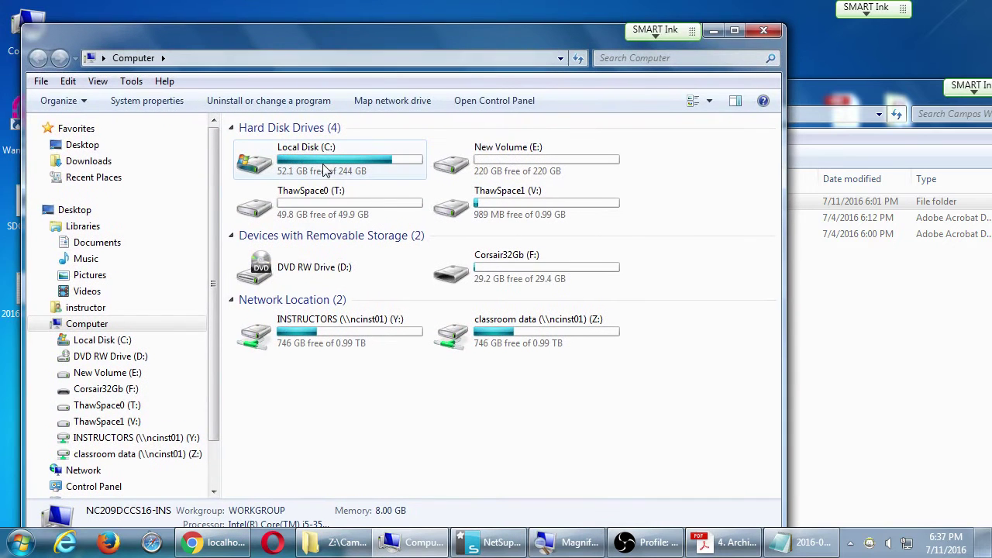
pyautogui.click(292, 168)
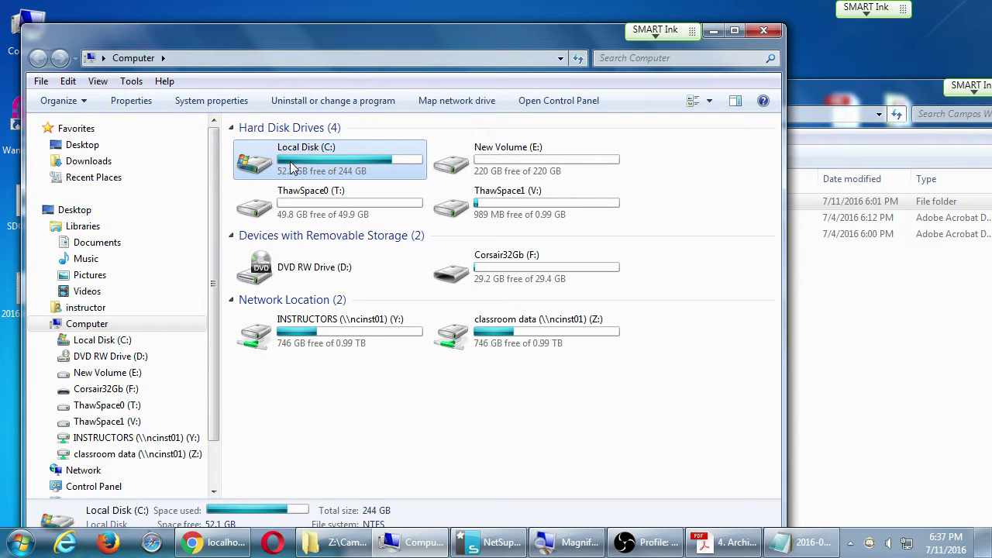
pyautogui.doubleClick(292, 168)
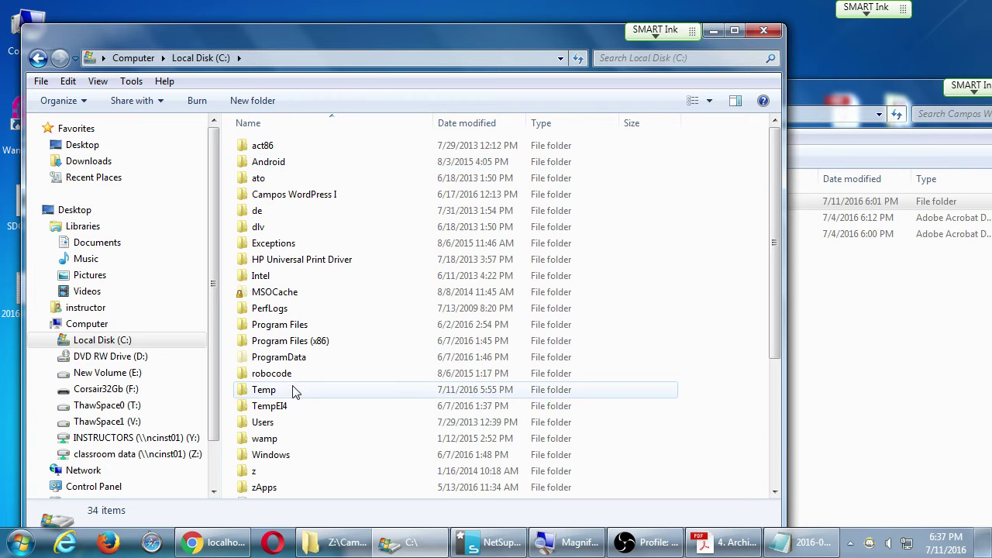
pyautogui.scroll(-2, 302, 389)
pyautogui.click(265, 346)
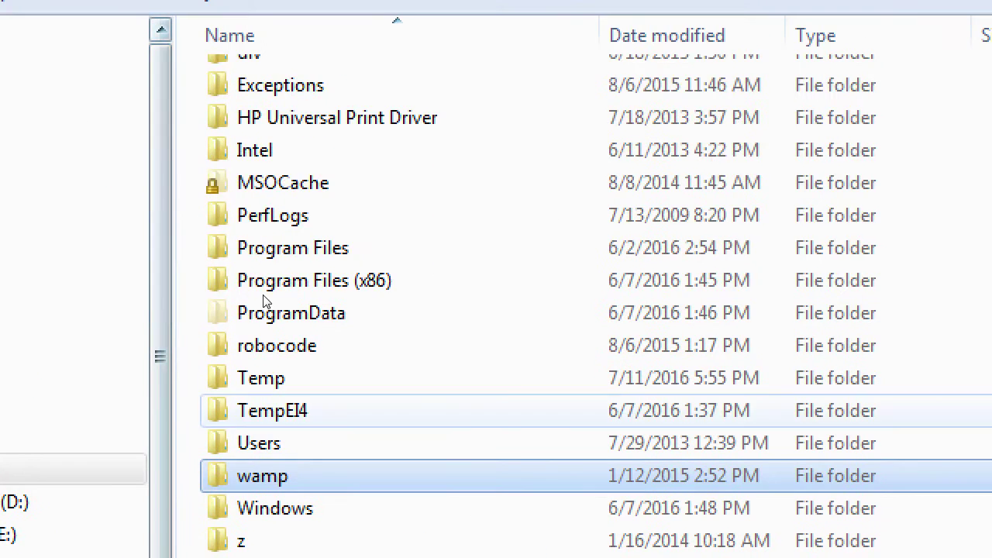
pyautogui.press('Return')
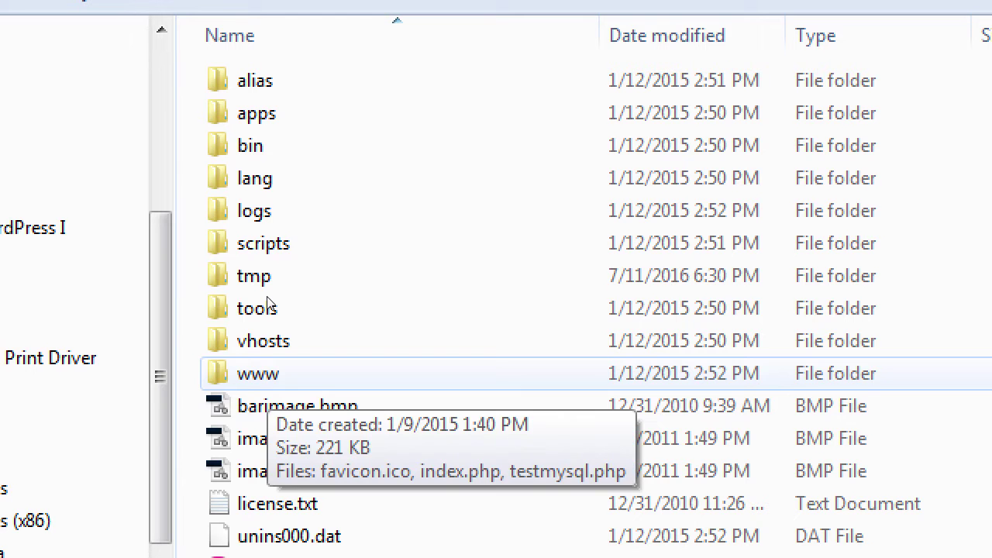
pyautogui.press('Return')
pyautogui.rightClick(304, 285)
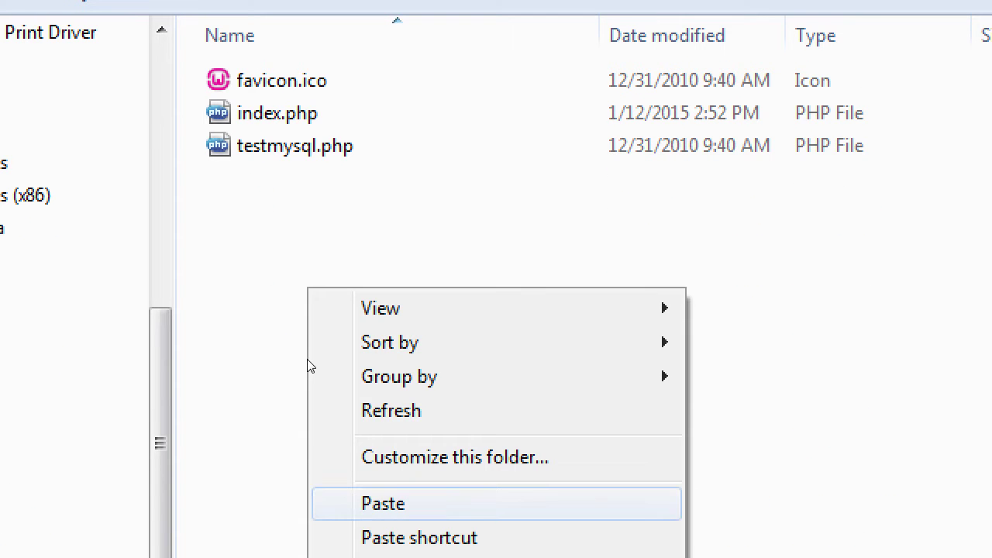
pyautogui.press('Return')
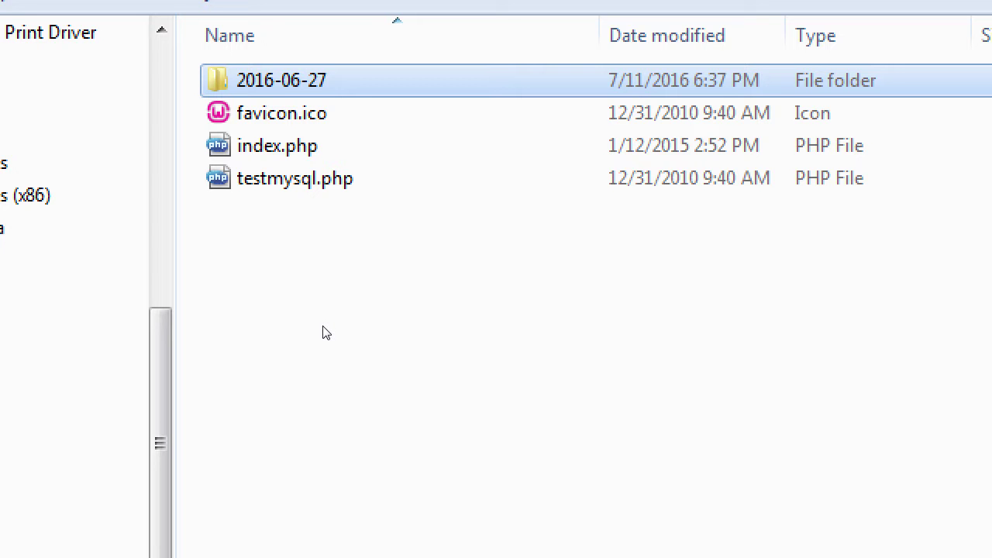
pyautogui.hotkey('alt', 'Tab')
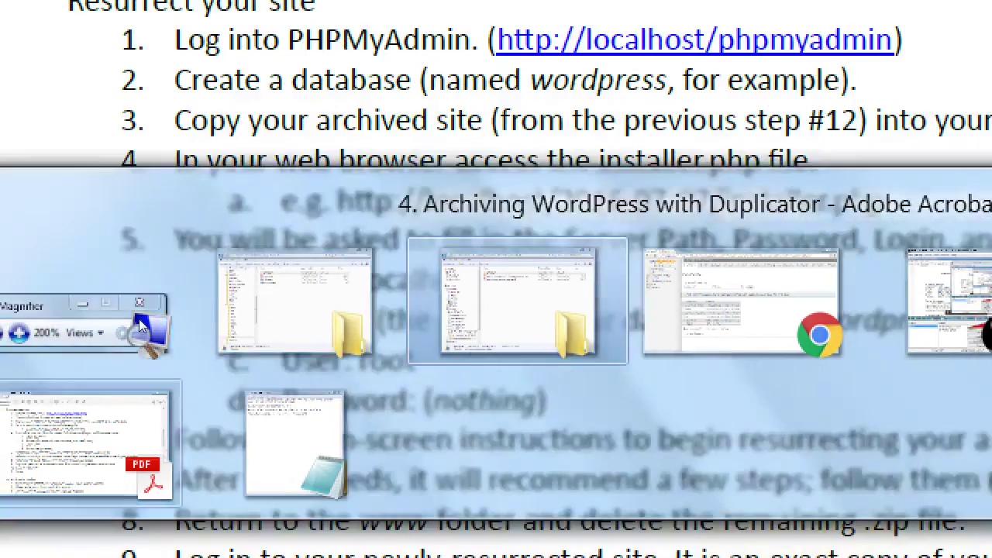
pyautogui.click(77, 415)
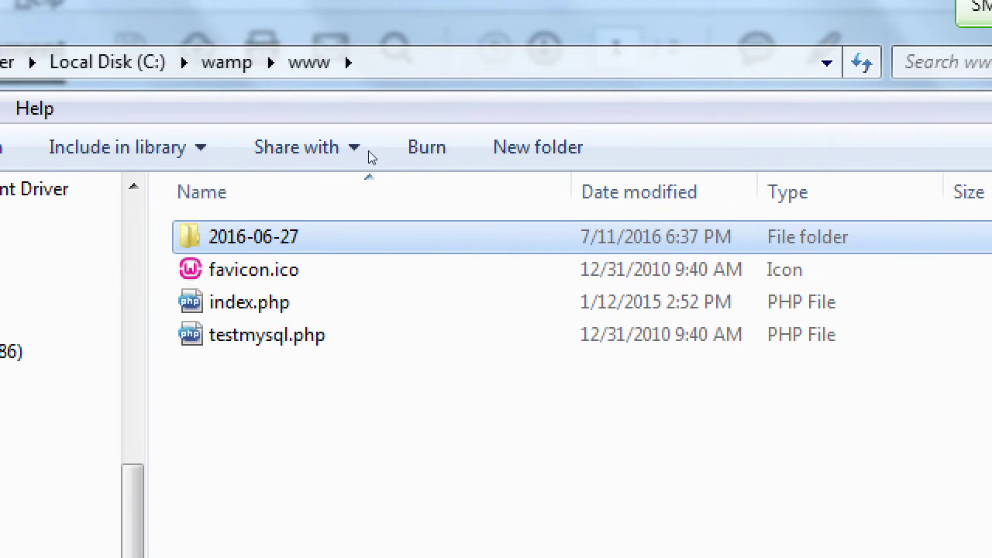
pyautogui.click(278, 64)
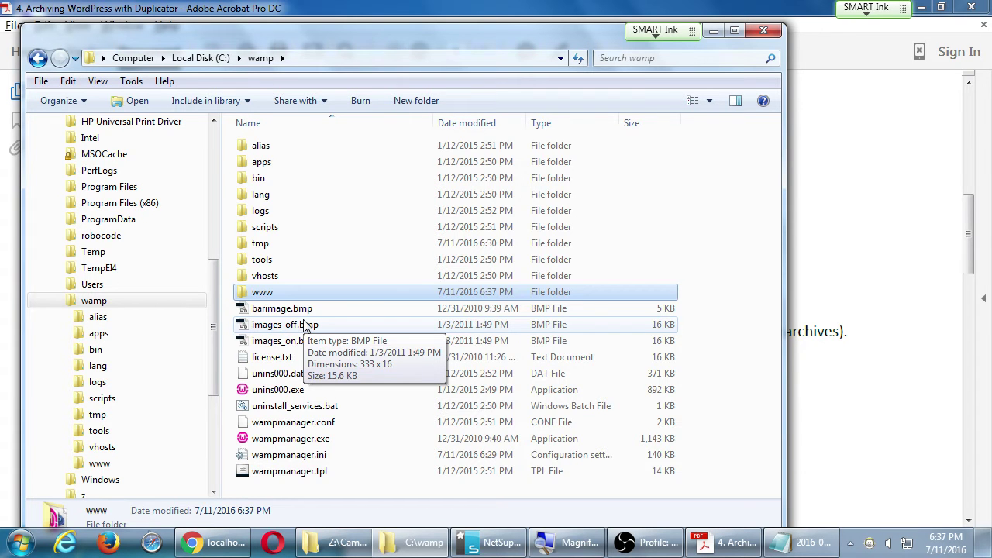
pyautogui.press('Return')
pyautogui.doubleClick(256, 147)
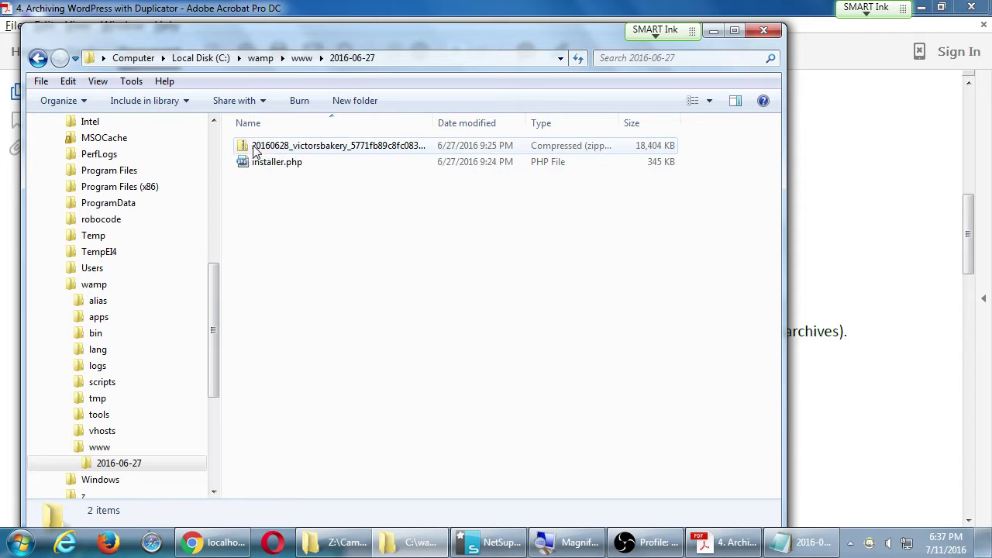
pyautogui.doubleClick(435, 123)
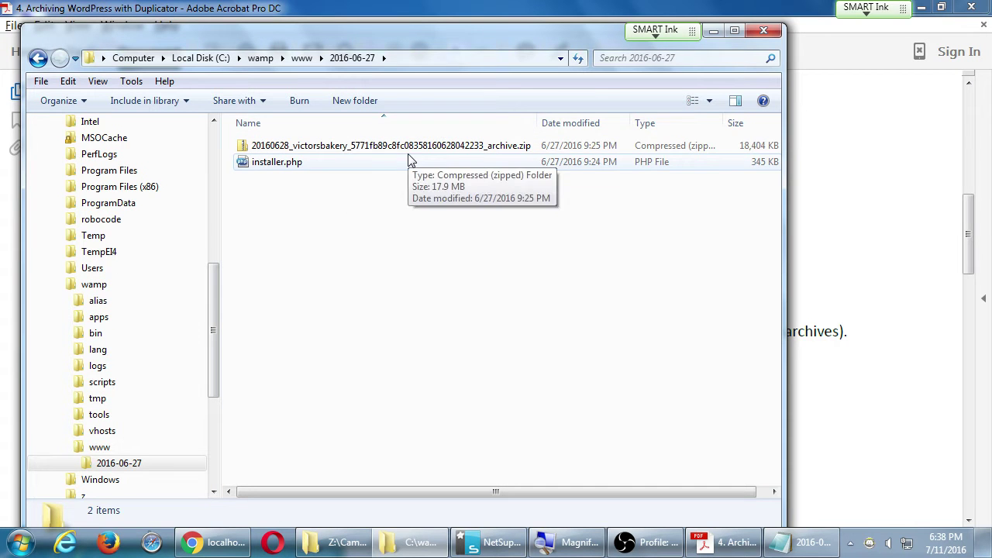
pyautogui.click(303, 59)
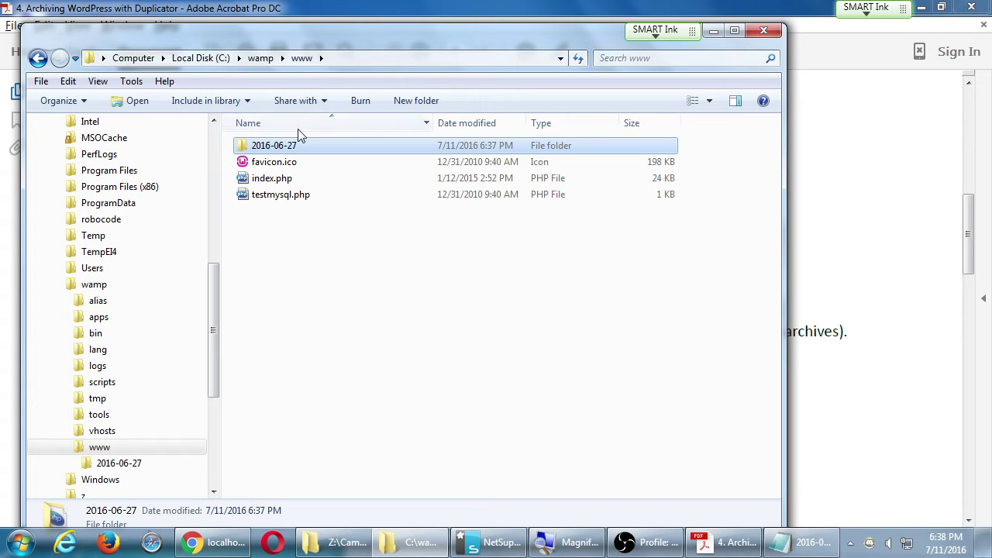
pyautogui.doubleClick(291, 145)
pyautogui.moveTo(344, 214); pyautogui.dragTo(267, 138)
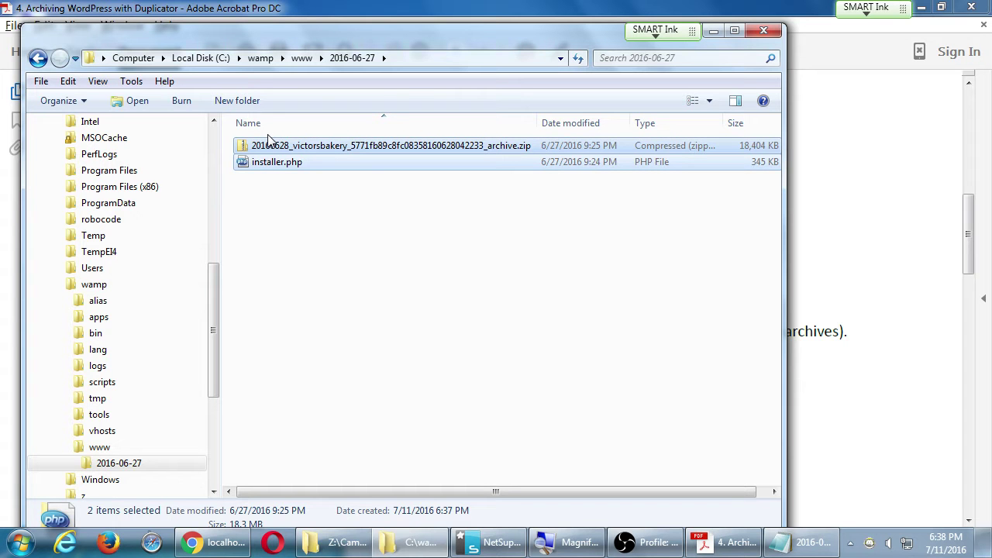
pyautogui.click(301, 58)
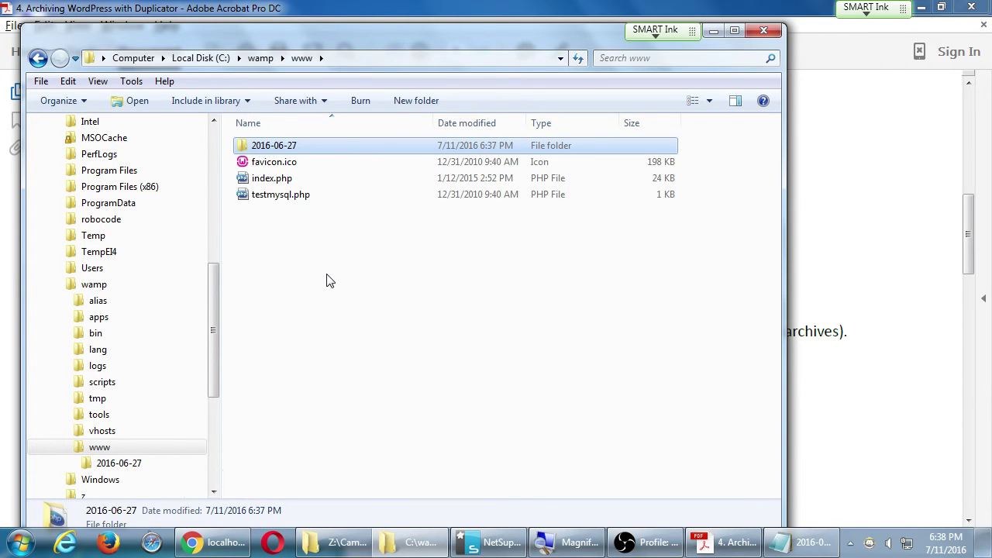
pyautogui.click(325, 308)
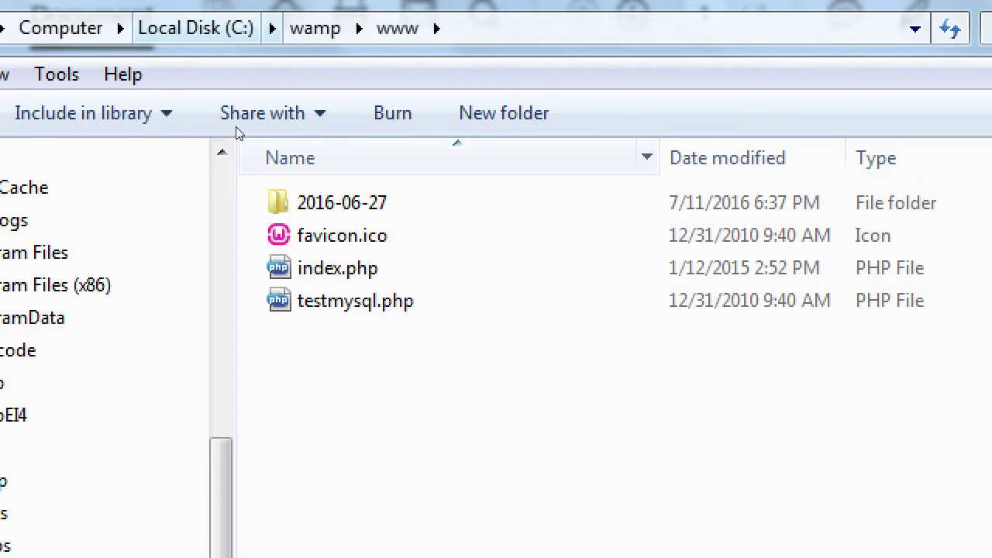
pyautogui.click(252, 205)
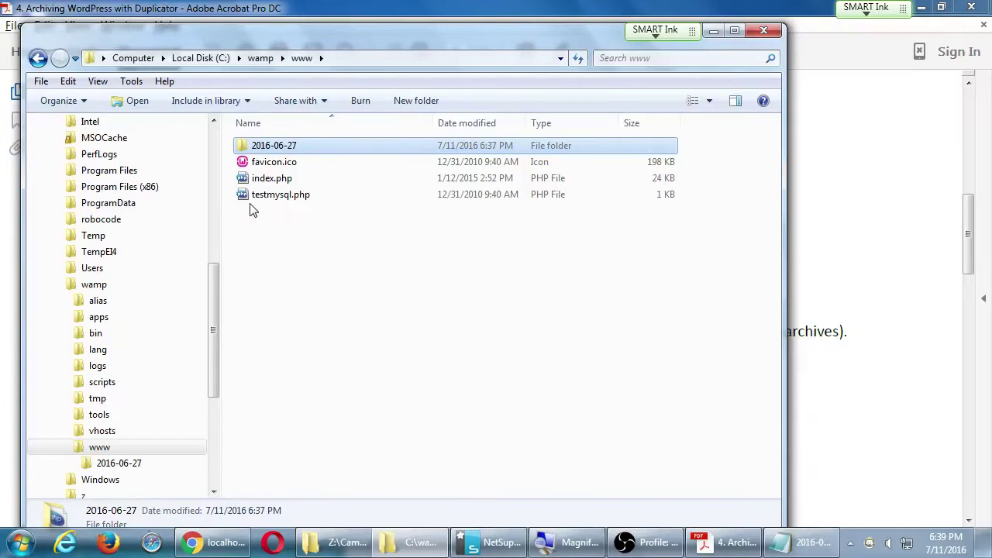
pyautogui.hotkey('alt', 'Tab')
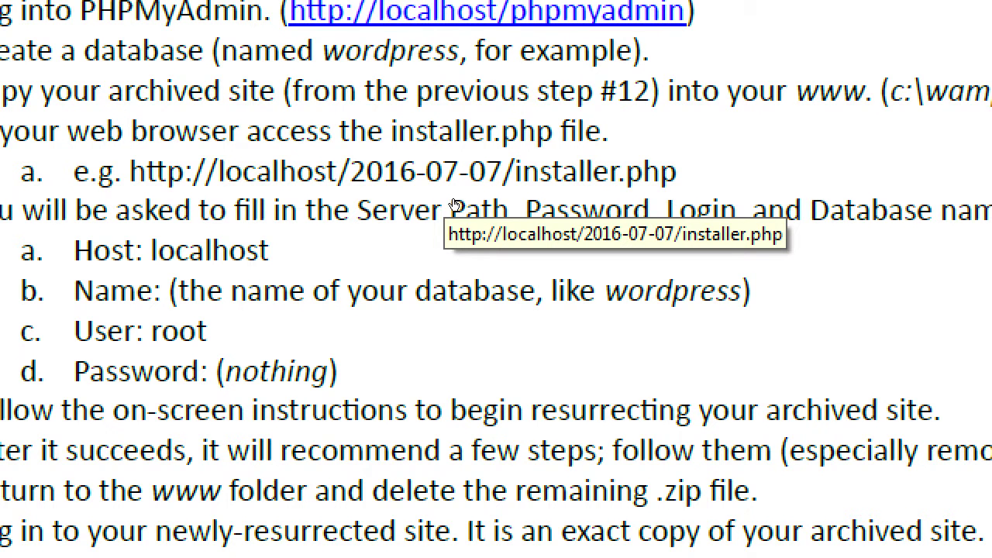
pyautogui.hotkey('alt', 'Tab')
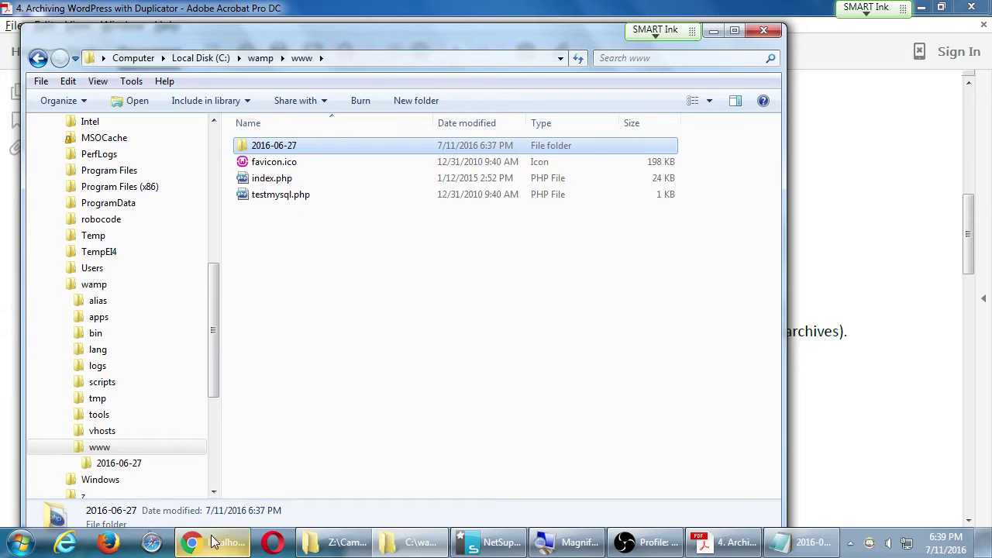
pyautogui.click(216, 543)
pyautogui.moveTo(406, 25); pyautogui.dragTo(448, 212)
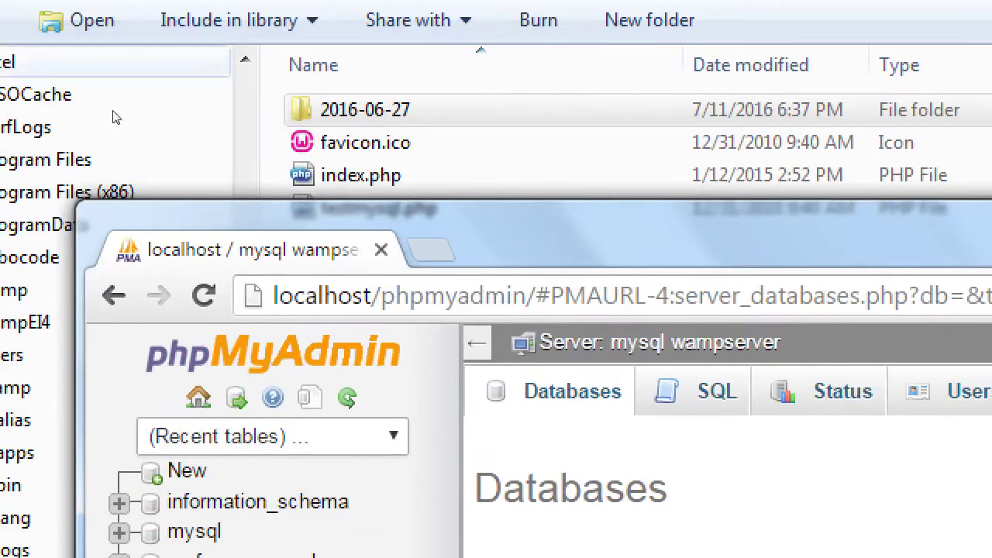
pyautogui.hotkey('ctrl', 'l')
pyautogui.write('http://localhost')
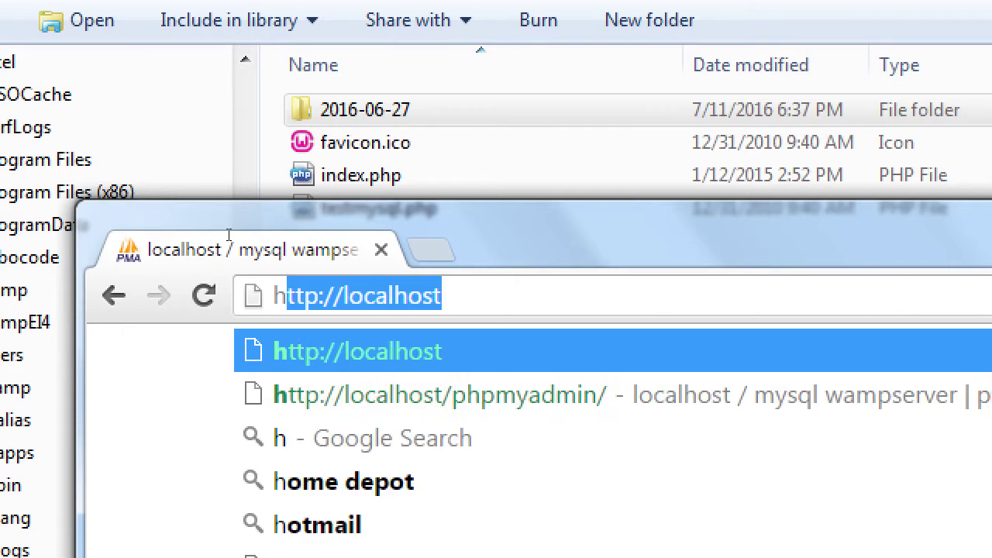
pyautogui.press('Right')
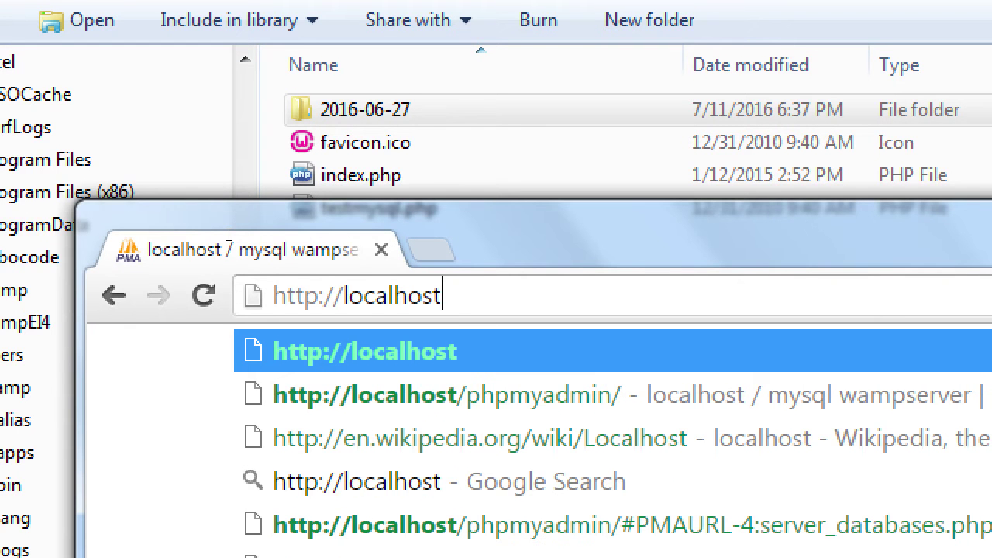
pyautogui.write('/2016')
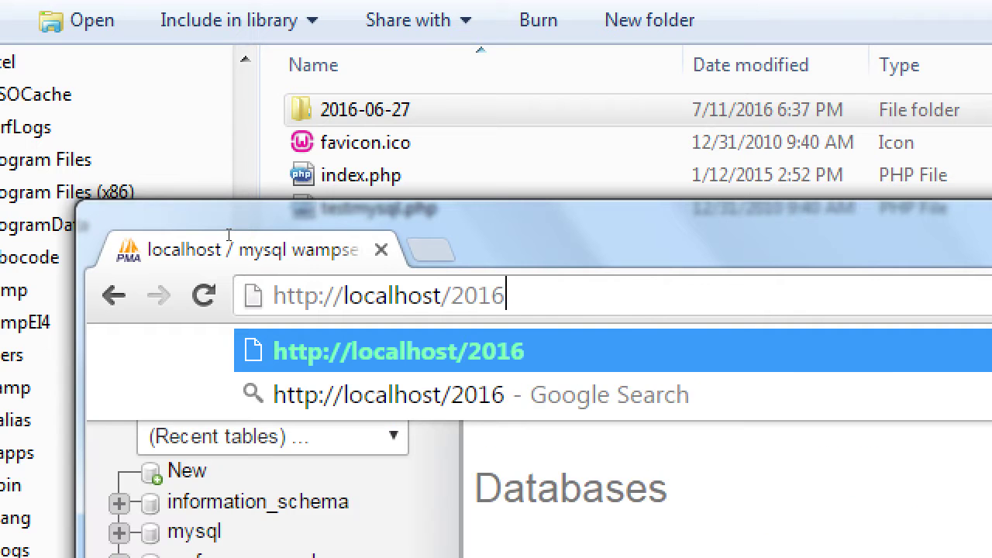
pyautogui.write('-06-27/')
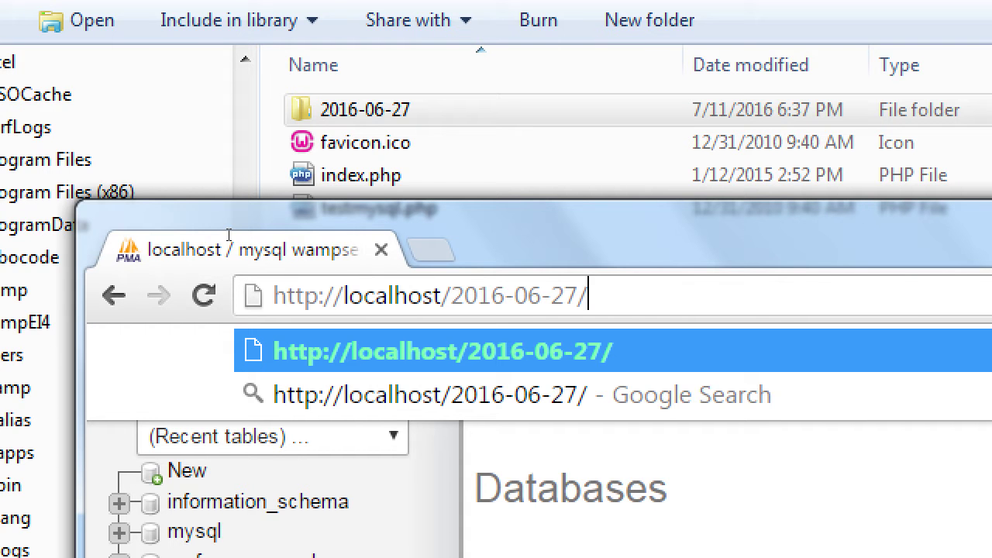
pyautogui.write('installer.php')
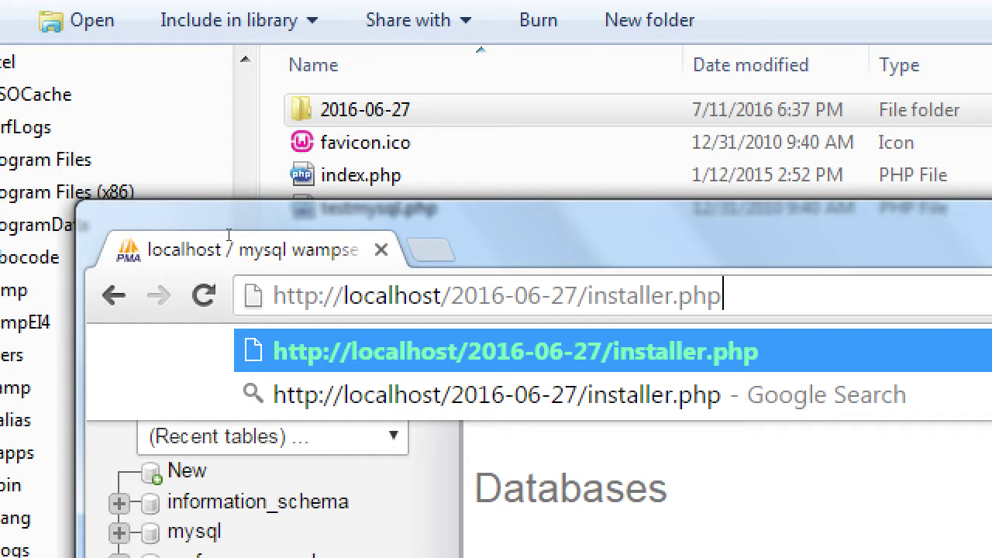
pyautogui.press('Return')
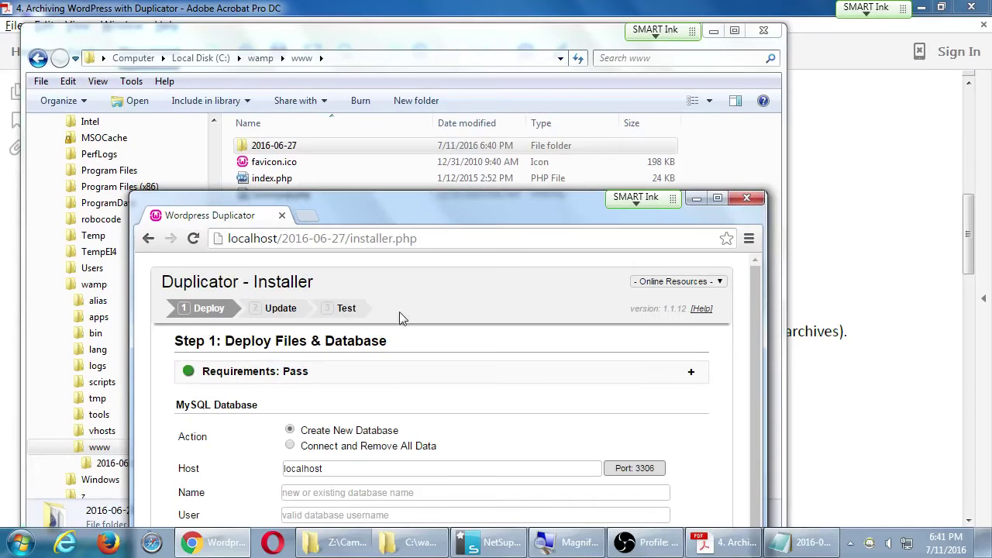
# Enter database name wordpress and user root, and run a successful connection test.
pyautogui.moveTo(675, 224); pyautogui.dragTo(593, 0)
pyautogui.moveTo(391, 86); pyautogui.dragTo(378, 12)
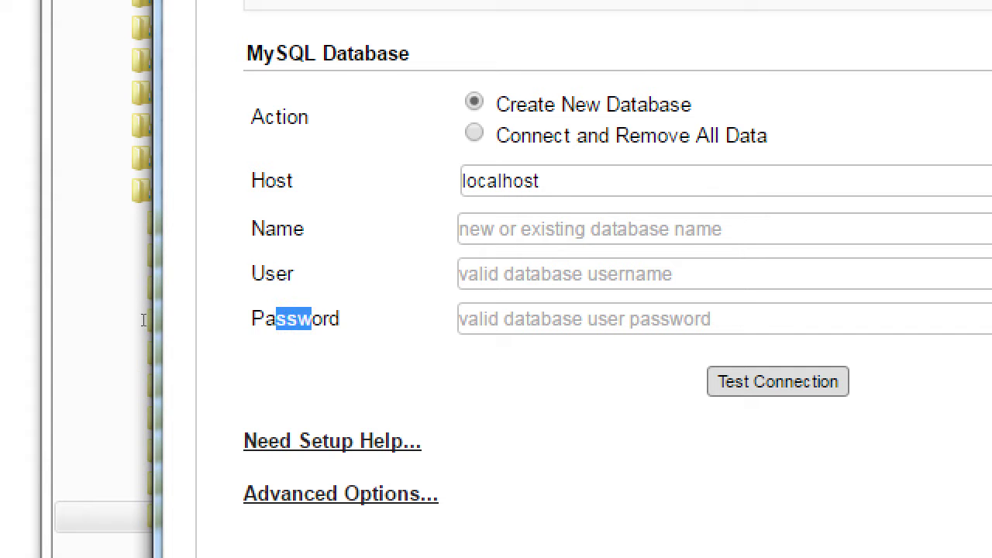
pyautogui.press('Tab')
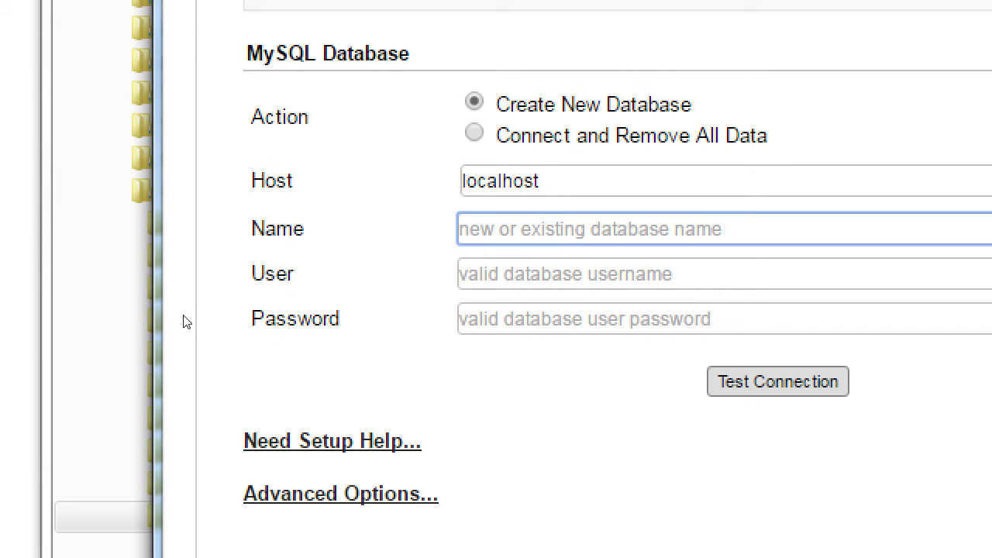
pyautogui.write('wordpress')
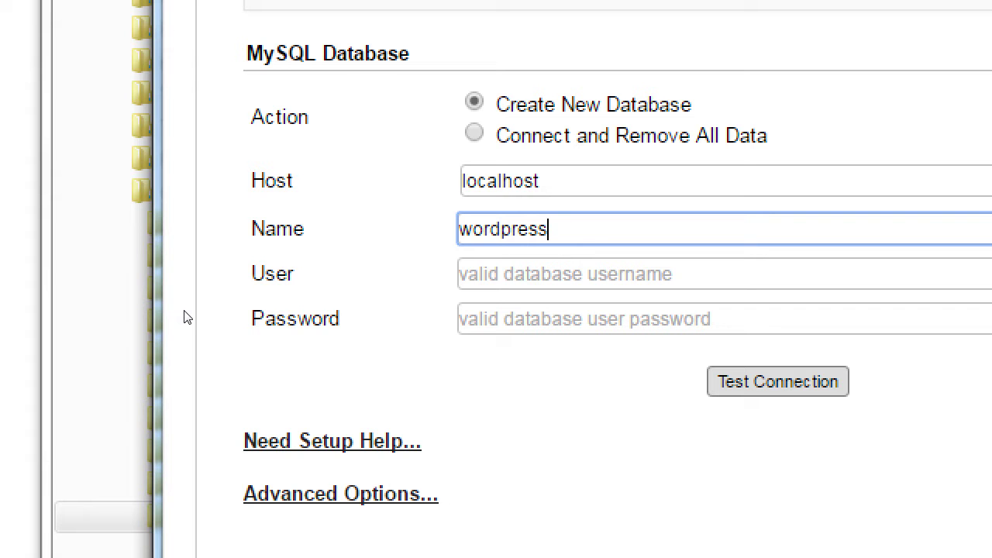
pyautogui.press('Tab')
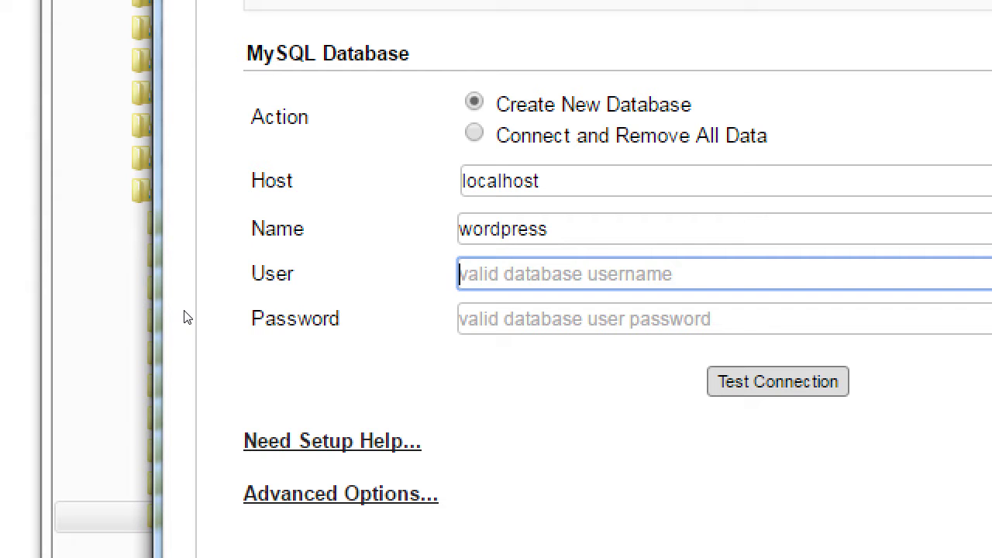
pyautogui.write('root')
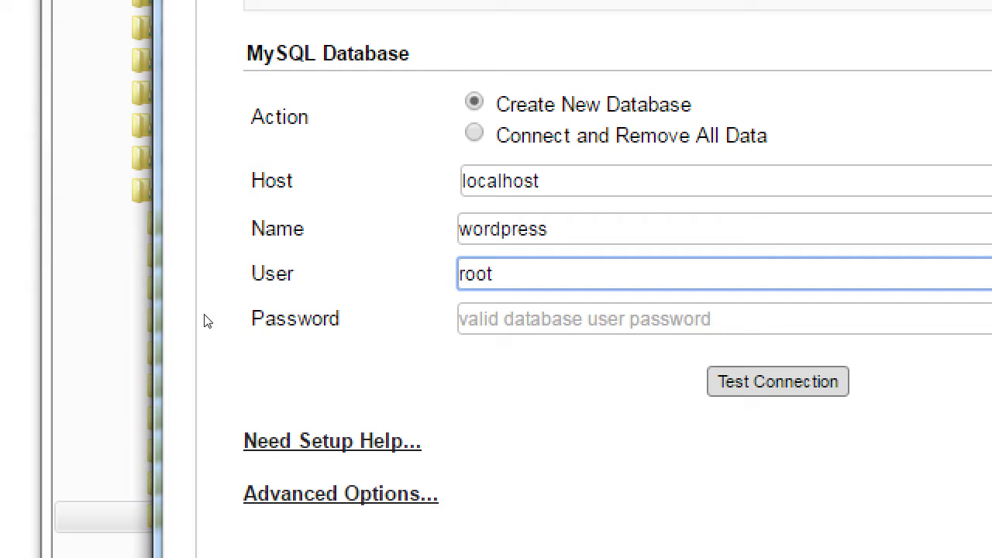
pyautogui.press('Return')
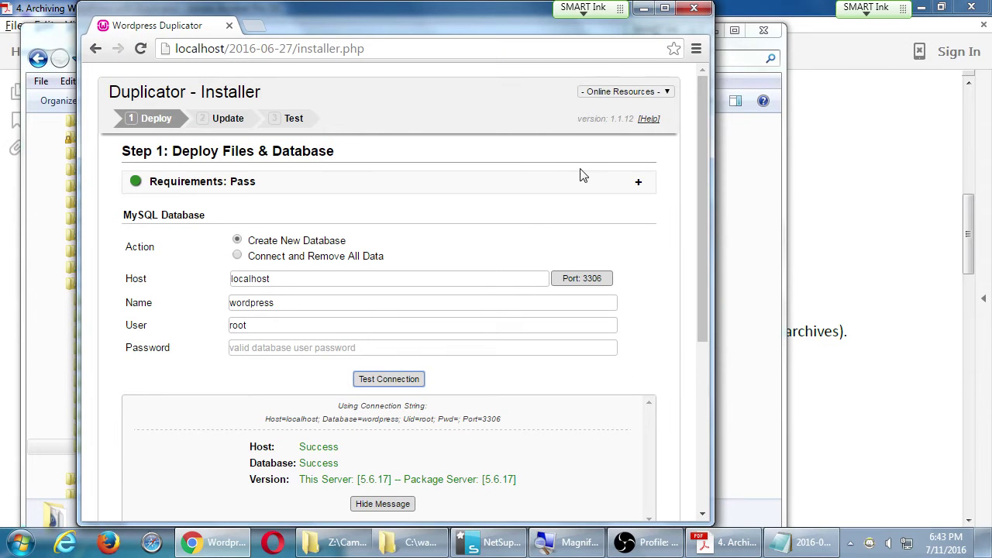
# Maximize the installer, accept the warnings and notices, and deploy the archive into the wordpress database.
pyautogui.click(664, 8)
pyautogui.scroll(-4, 709, 470)
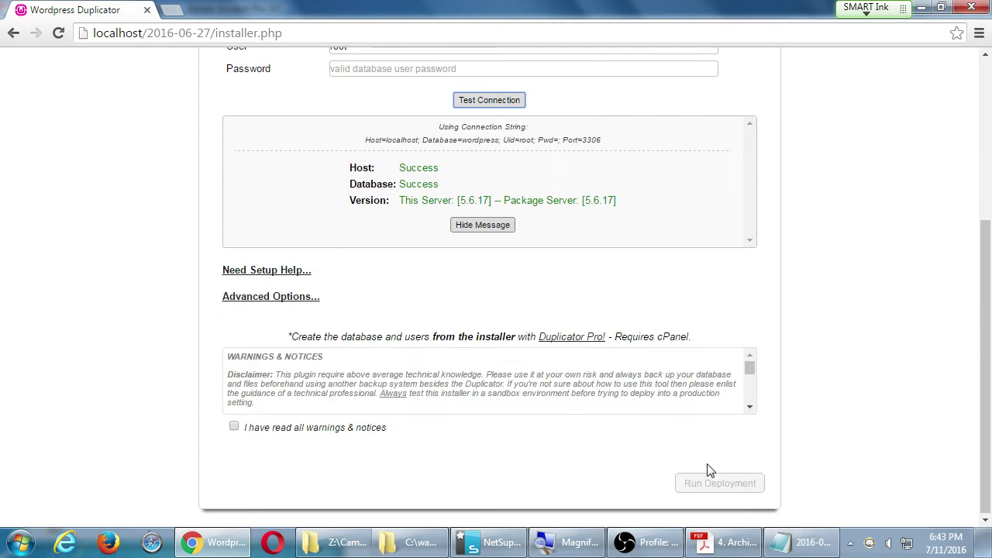
pyautogui.click(266, 431)
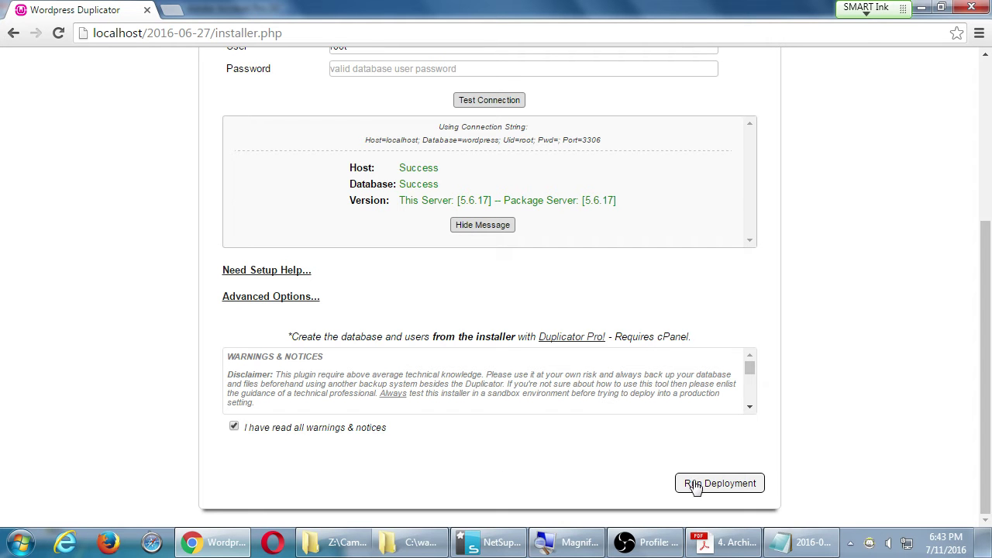
pyautogui.click(695, 486)
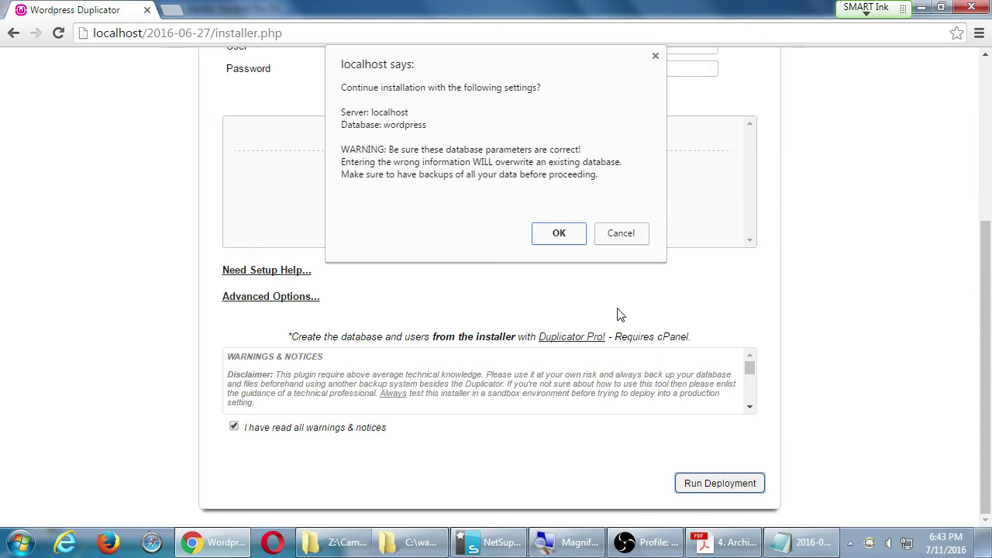
pyautogui.click(555, 235)
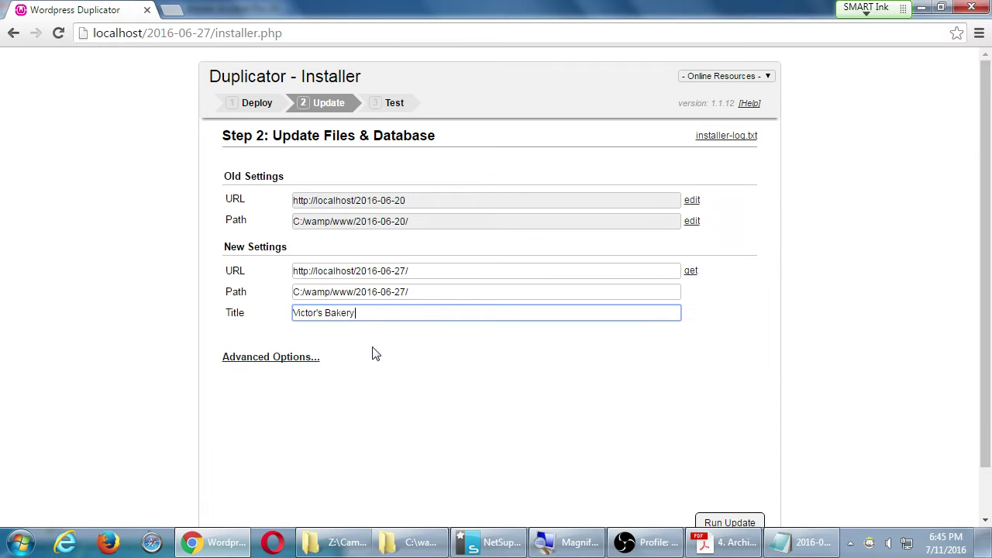
pyautogui.click(279, 358)
pyautogui.scroll(-3, 207, 366)
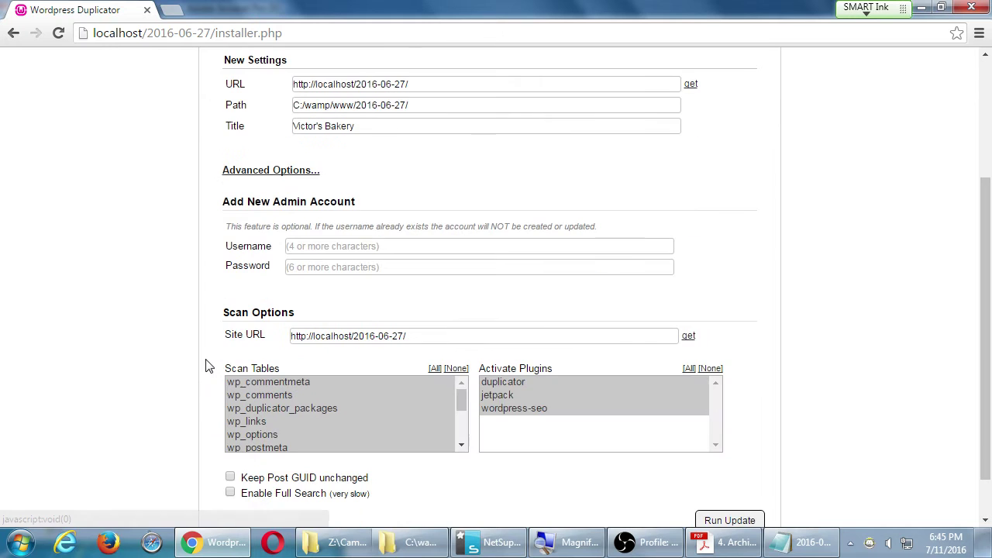
pyautogui.click(275, 170)
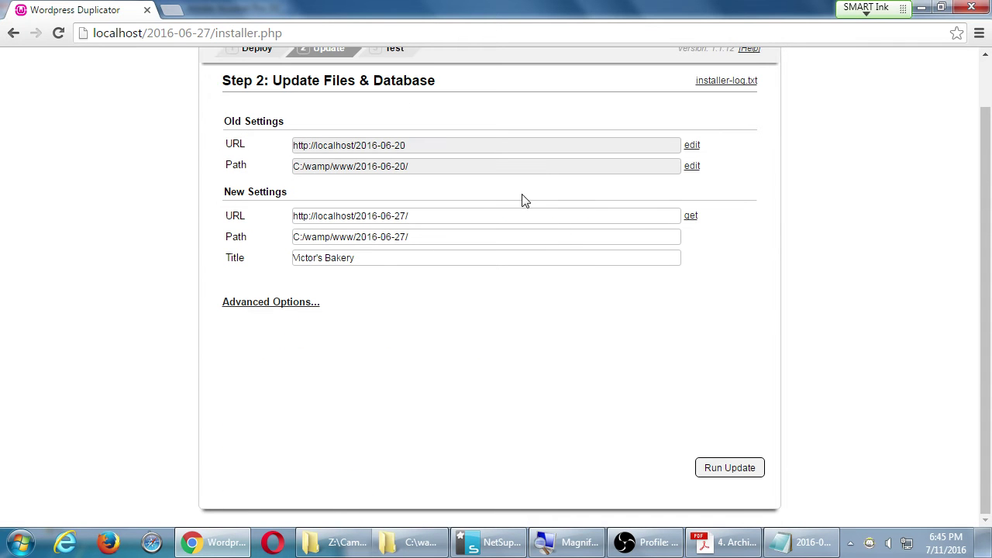
# Run the URL and path update to reach Step 3: Test Site with 0 errors.
pyautogui.click(730, 468)
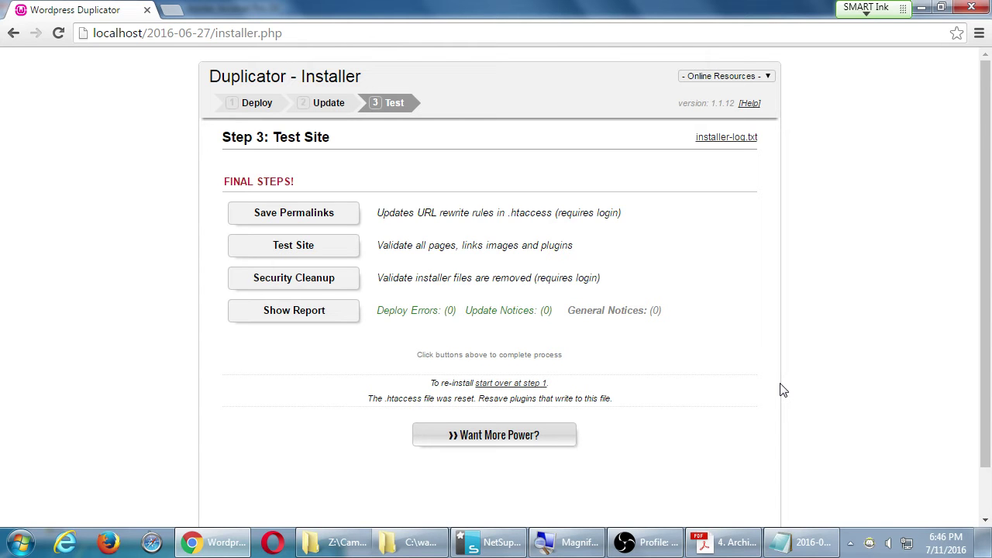
# Bring the Acrobat tutorial PDF forward and scroll to its Set the Rewrite Module section.
pyautogui.click(722, 542)
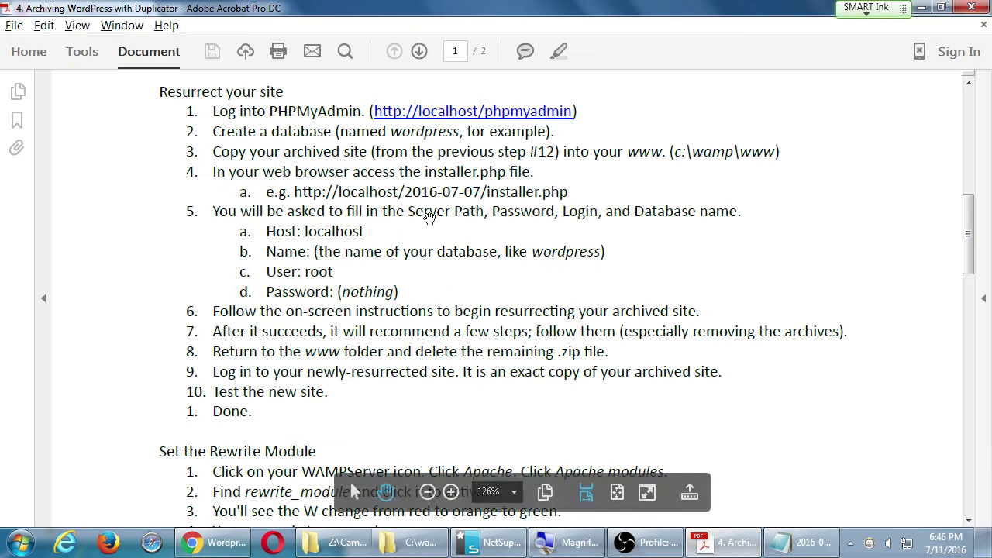
pyautogui.scroll(-4, 436, 231)
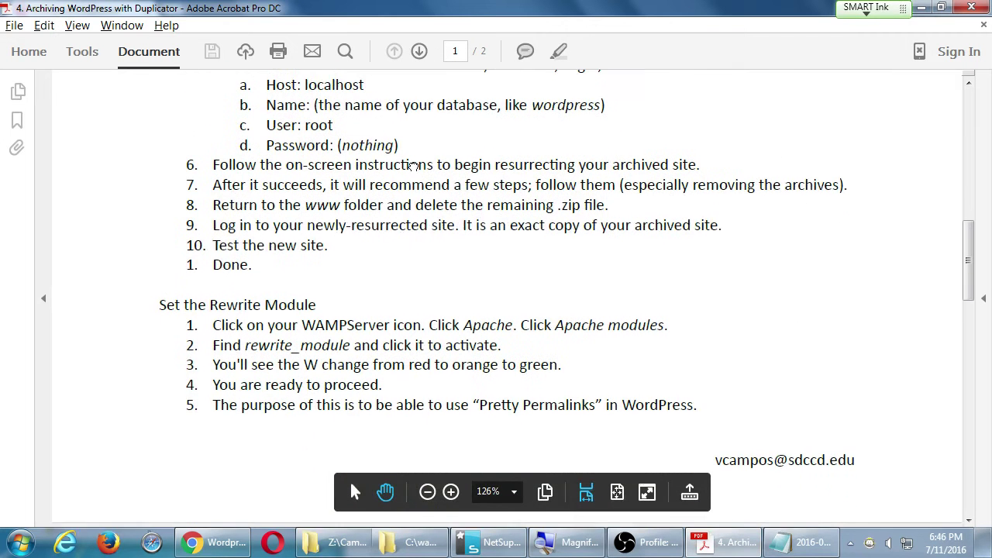
pyautogui.scroll(1, 418, 155)
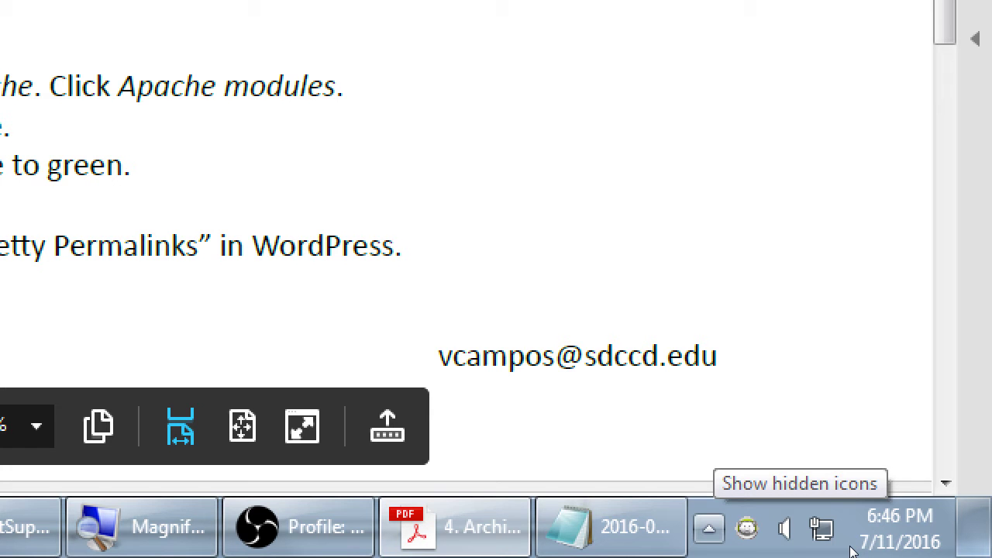
# Browse WampServer's Apache > Apache modules list from the hidden tray icons, then close it.
pyautogui.click(708, 527)
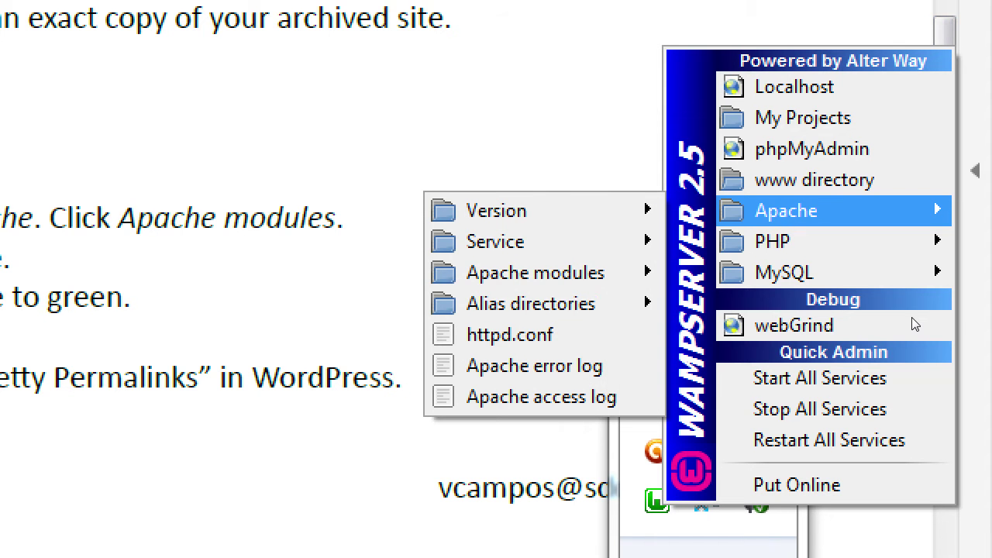
pyautogui.moveTo(542, 273)
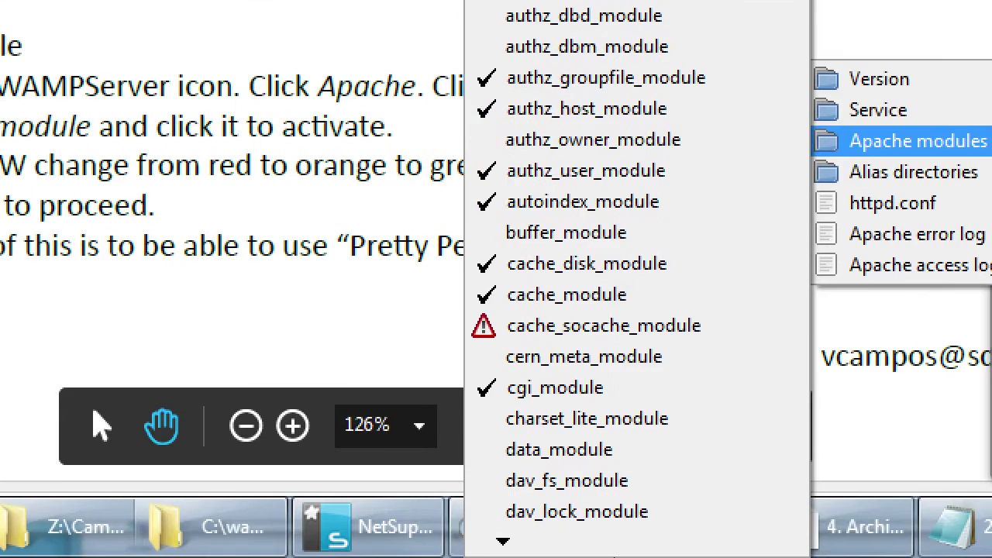
pyautogui.moveTo(592, 555)
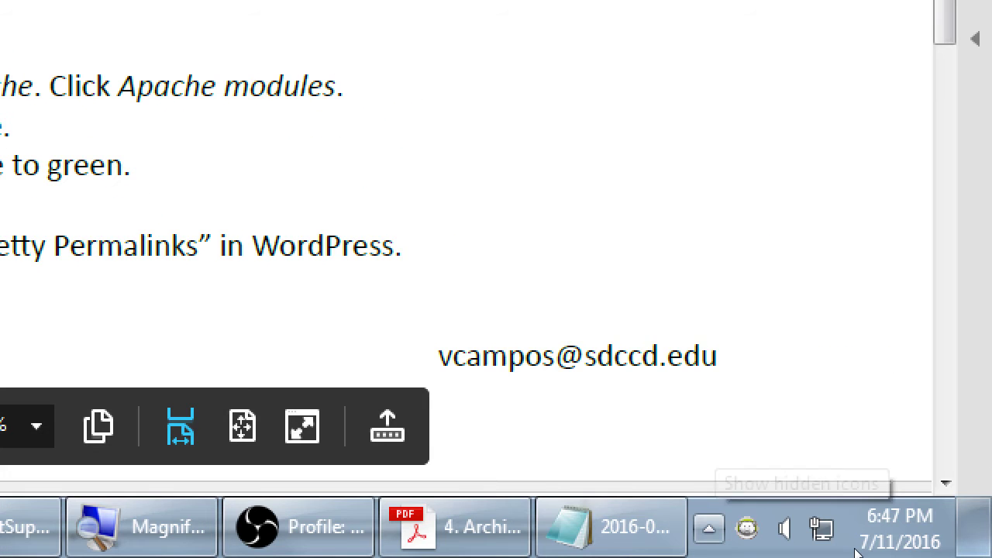
pyautogui.click(708, 527)
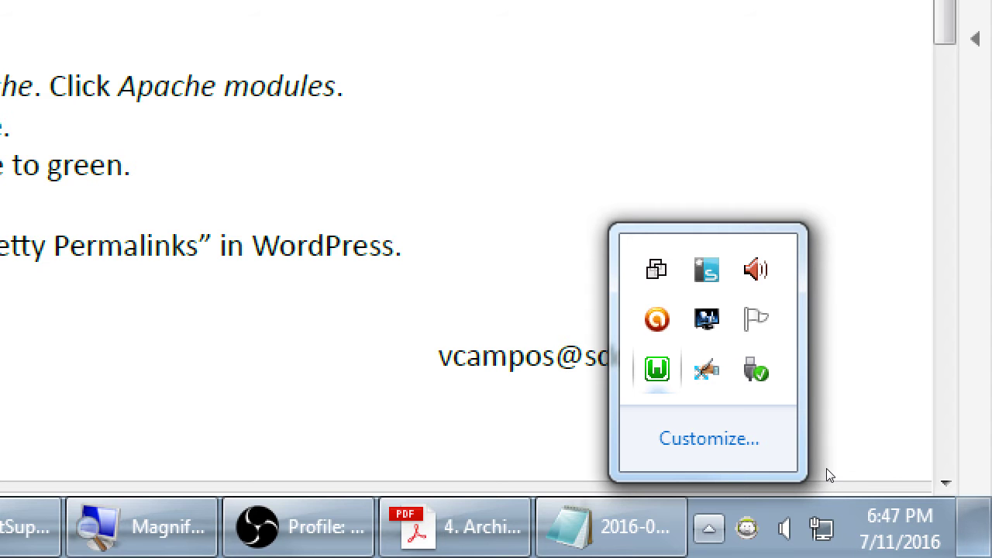
# Scroll WampServer's Apache modules list to find rewrite_module ticked as enabled.
pyautogui.click(656, 369)
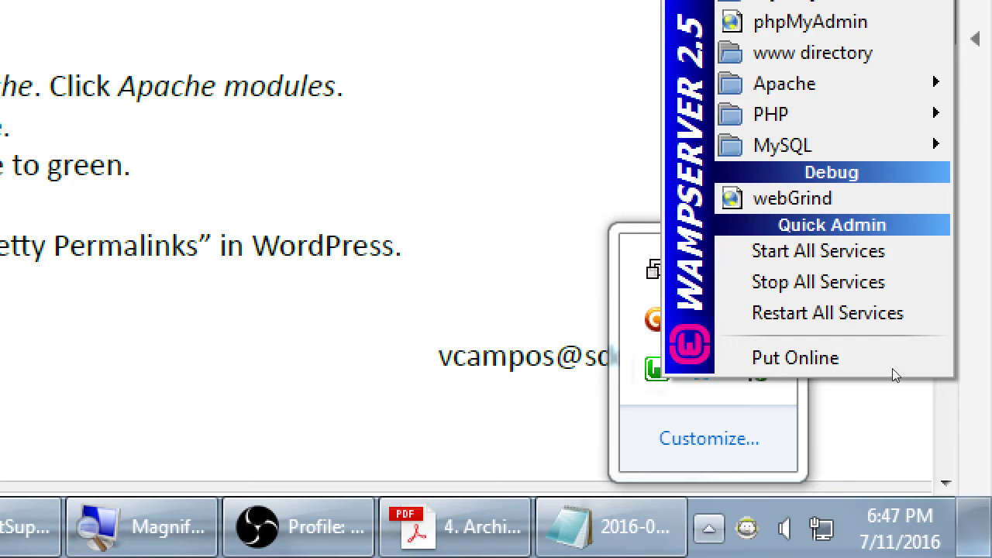
pyautogui.moveTo(784, 84)
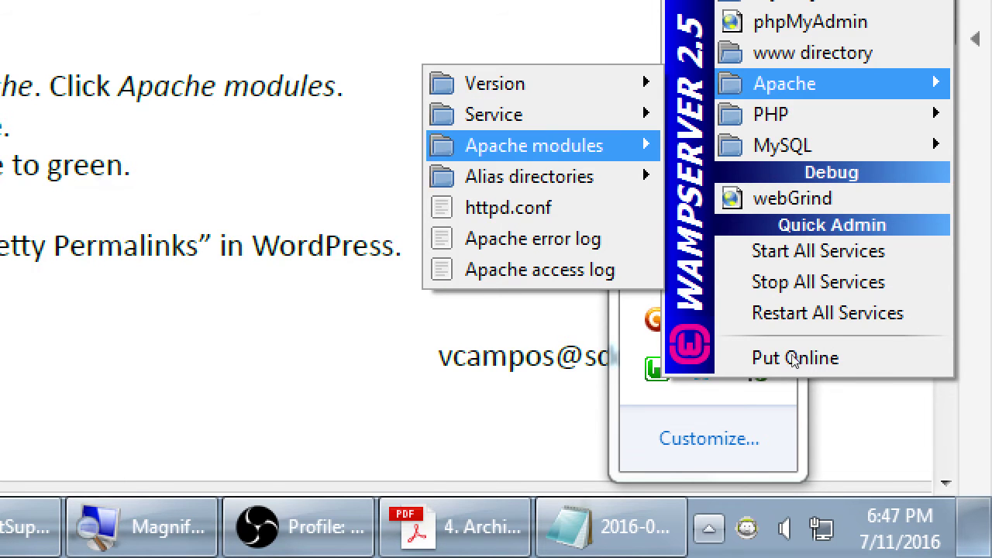
pyautogui.moveTo(534, 146)
pyautogui.scroll(-10, 202, 279)
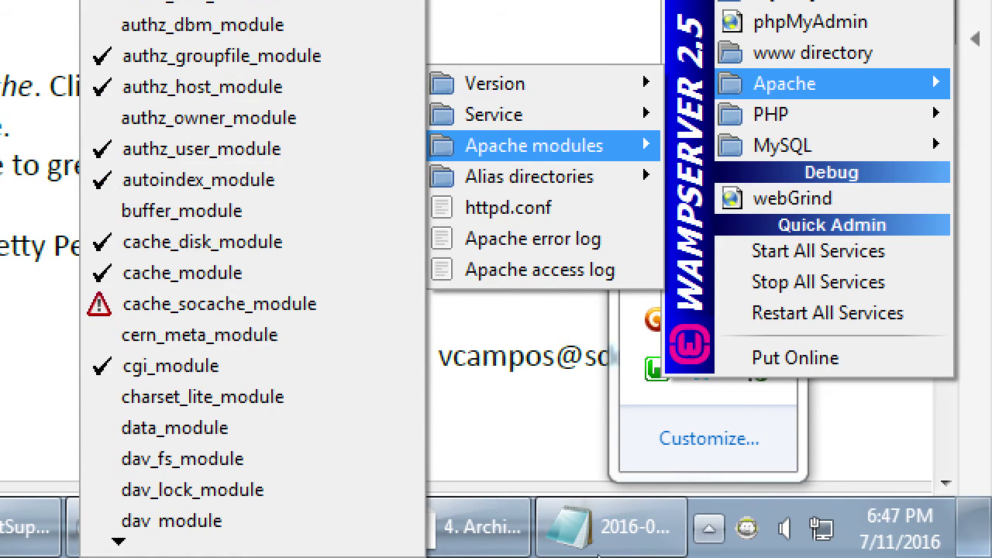
pyautogui.scroll(-15, 202, 279)
pyautogui.scroll(-17, 202, 279)
pyautogui.scroll(-14, 596, 555)
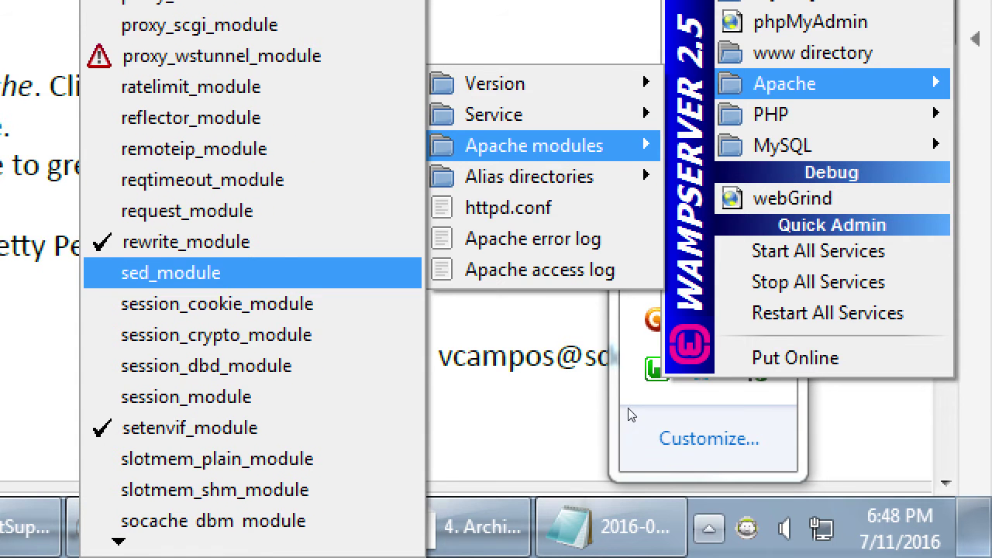
pyautogui.press('Up')
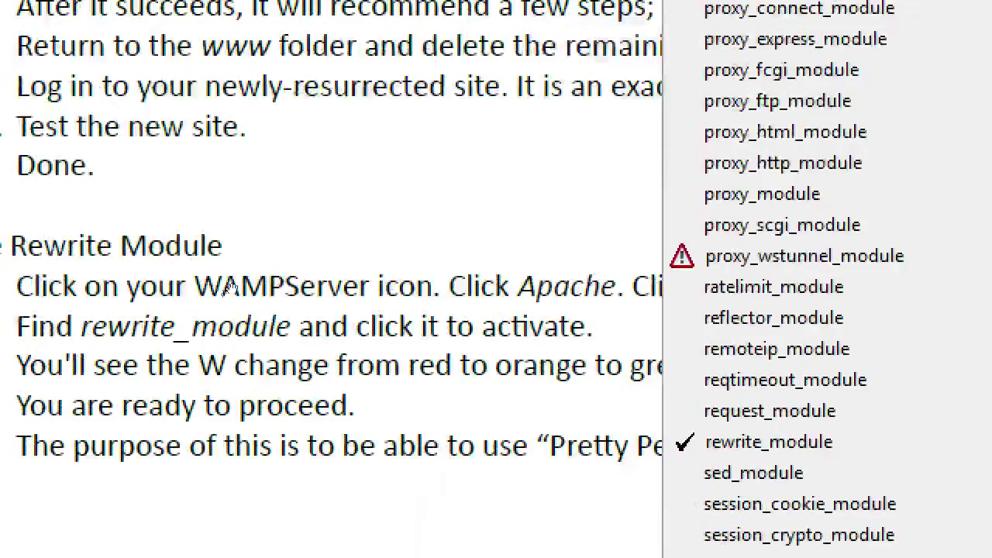
# Close the WampServer menus, check the PDF's remaining restore steps, and return to the Test Site page.
pyautogui.click(0, 86)
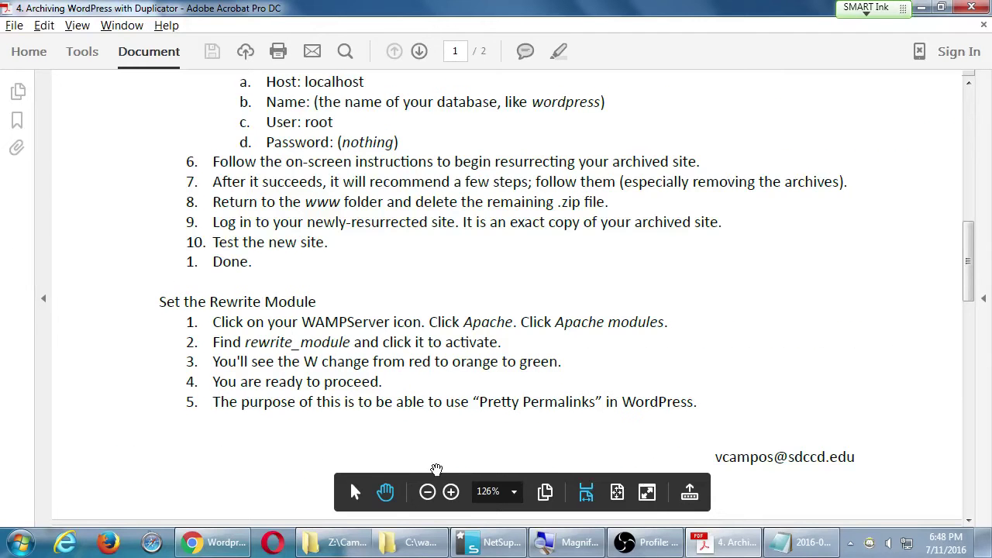
pyautogui.click(213, 541)
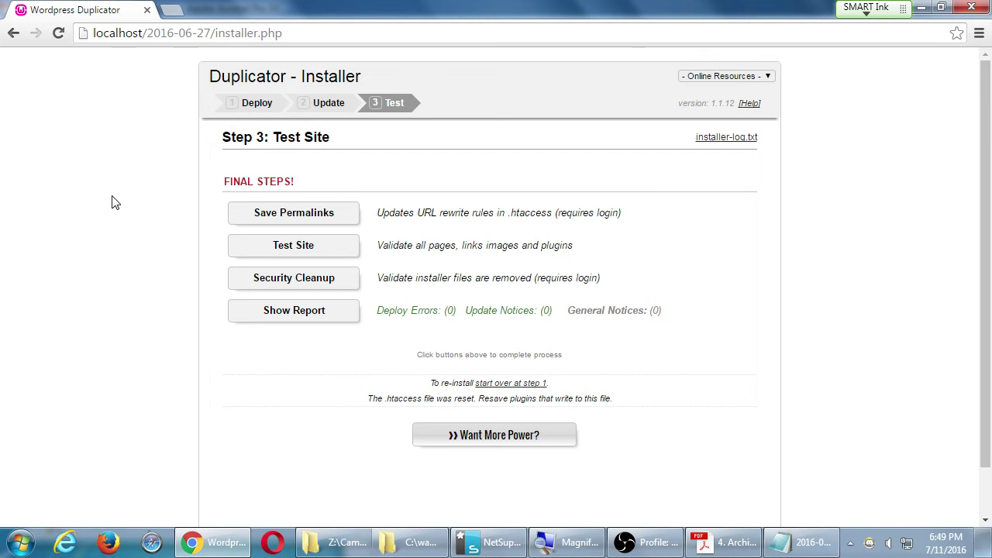
pyautogui.click(709, 547)
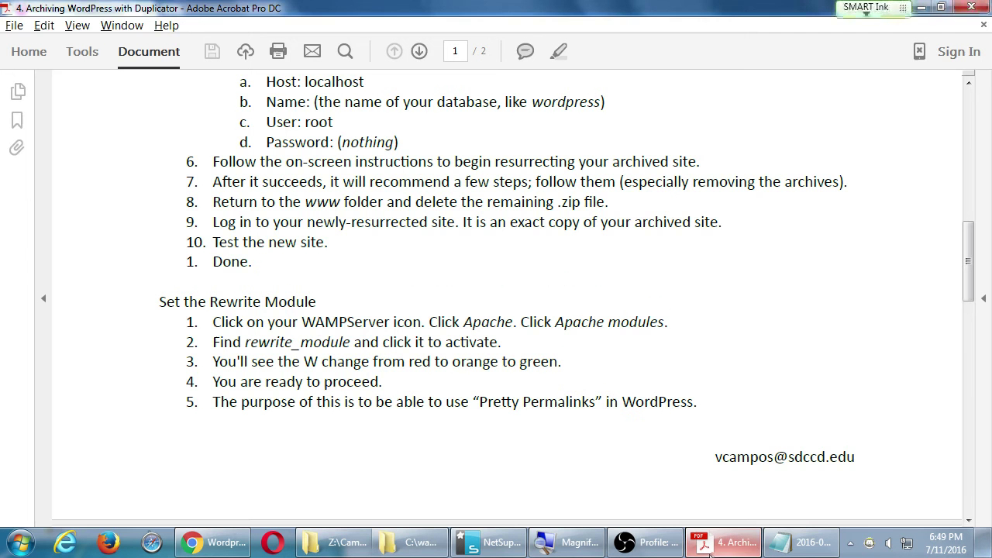
pyautogui.scroll(1, 275, 324)
pyautogui.scroll(-2, 275, 324)
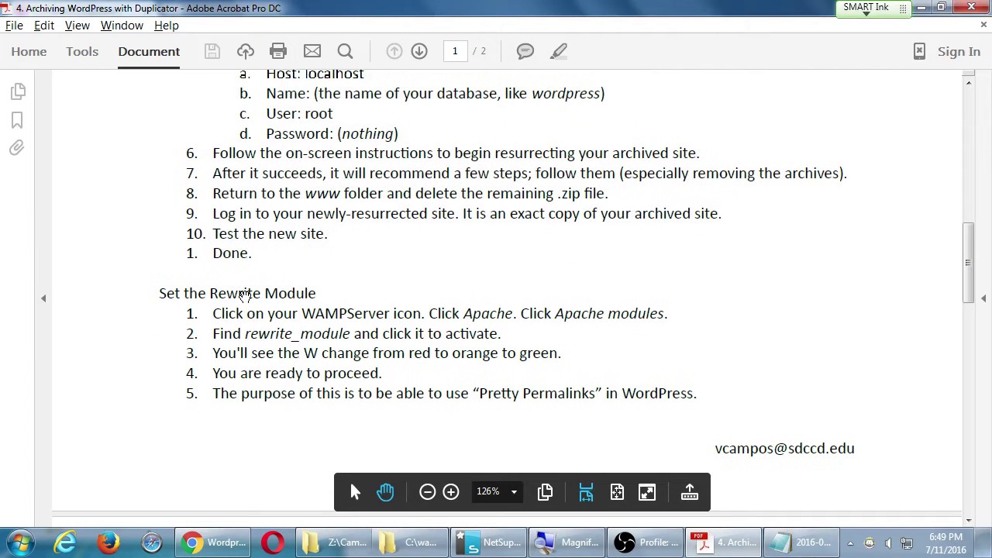
pyautogui.hotkey('alt', 'Tab')
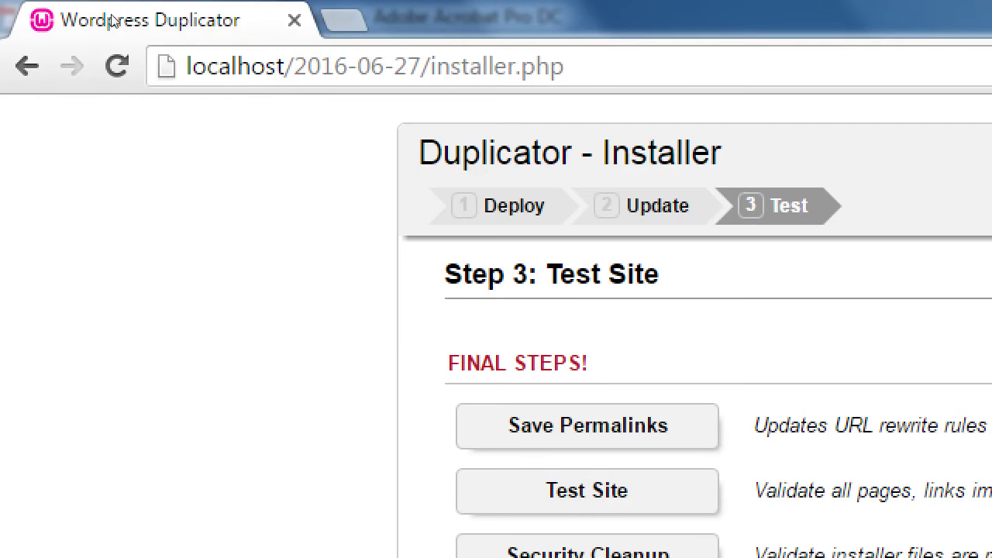
pyautogui.hotkey('ctrl', 'l')
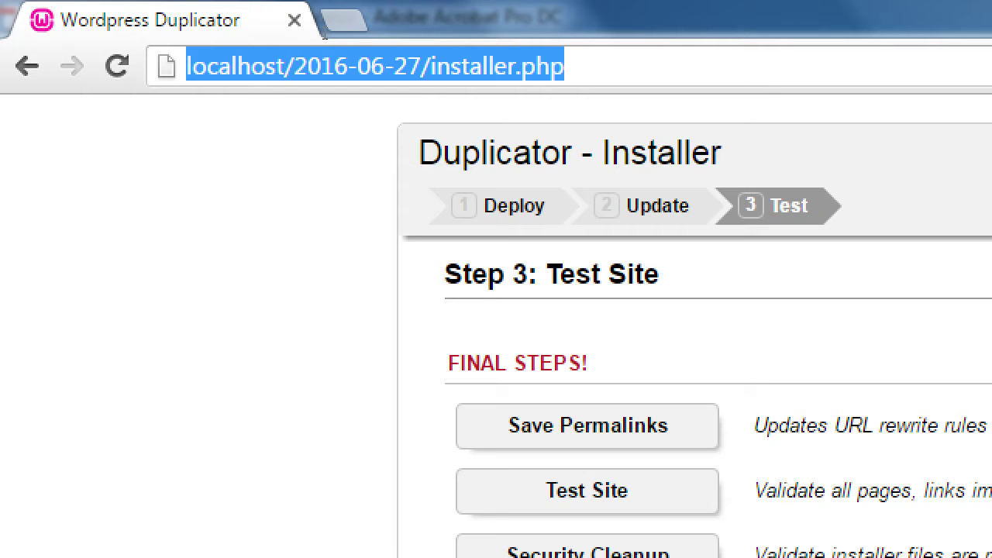
# Log in to the restored Victor's Bakery dashboard with the admin username and password.
pyautogui.click(48, 199)
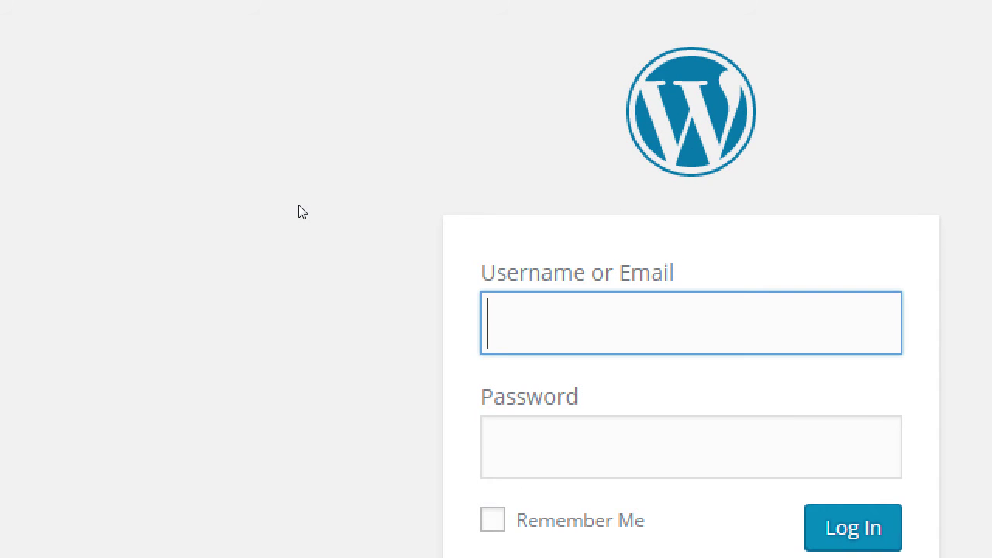
pyautogui.write('admin')
pyautogui.press('Tab')
pyautogui.write('password')
pyautogui.press('Return')
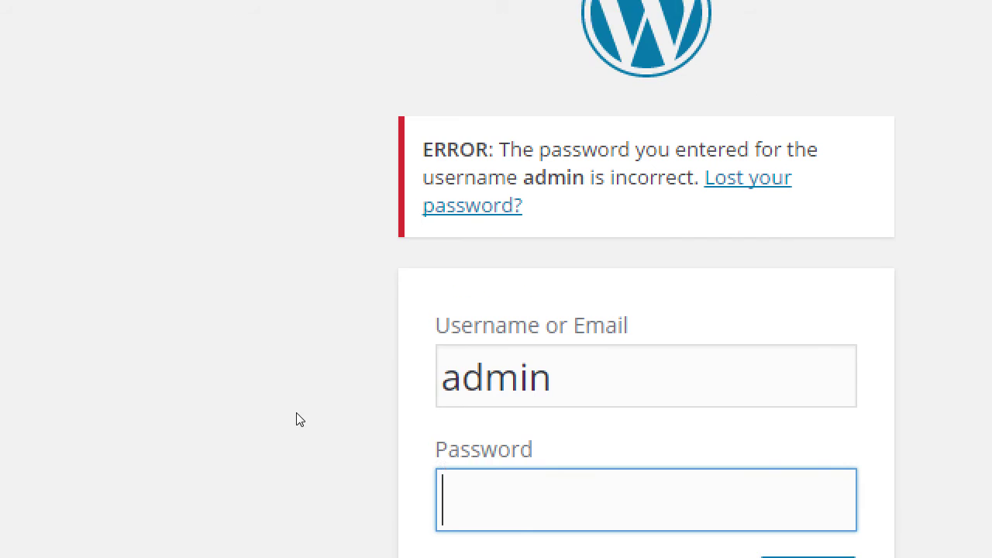
pyautogui.click(524, 348)
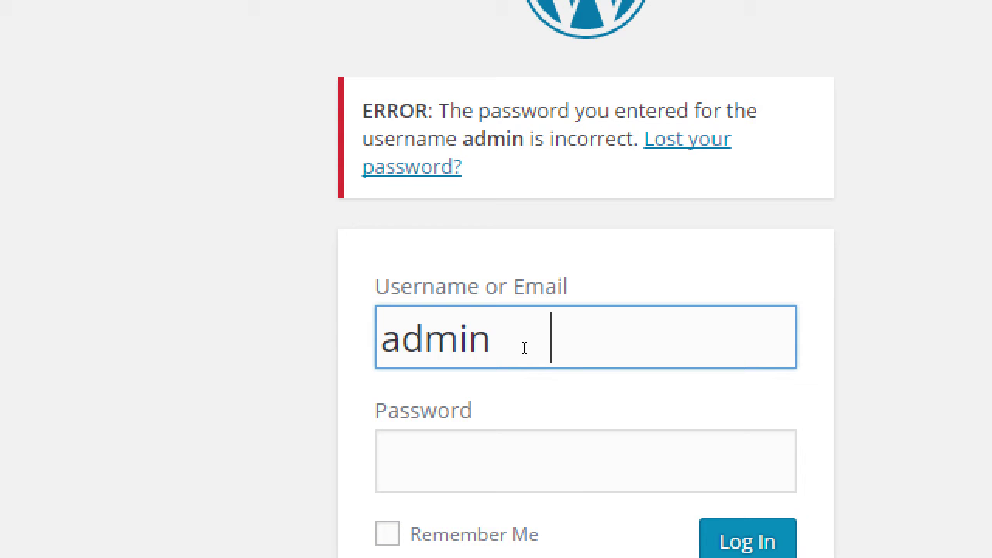
pyautogui.write('password')
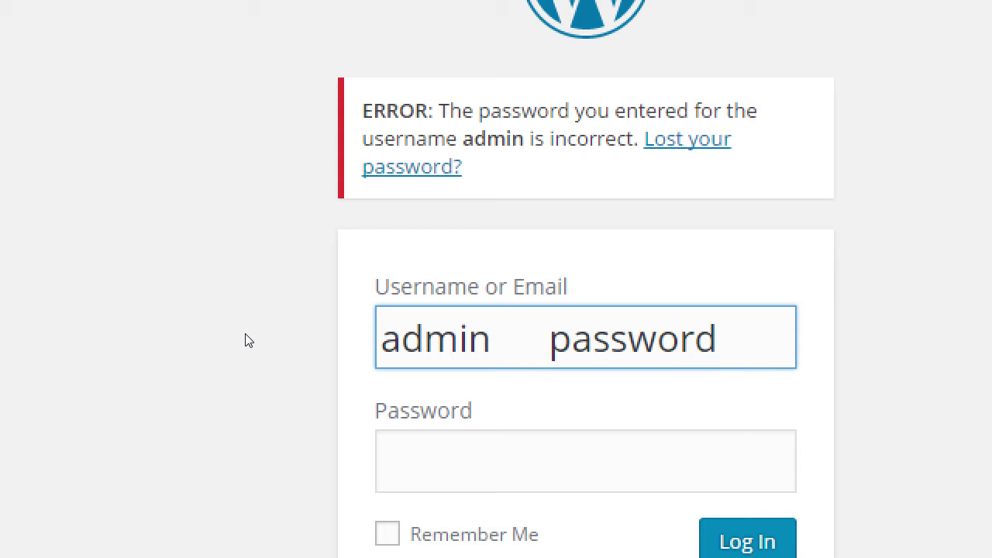
pyautogui.press('BackSpace')
pyautogui.press('BackSpace')
pyautogui.press('BackSpace')
pyautogui.press('BackSpace')
pyautogui.press('BackSpace')
pyautogui.press('BackSpace')
pyautogui.press('BackSpace')
pyautogui.press('BackSpace')
pyautogui.press('BackSpace')
pyautogui.press('BackSpace')
pyautogui.press('BackSpace')
pyautogui.press('BackSpace')
pyautogui.press('BackSpace')
pyautogui.press('BackSpace')
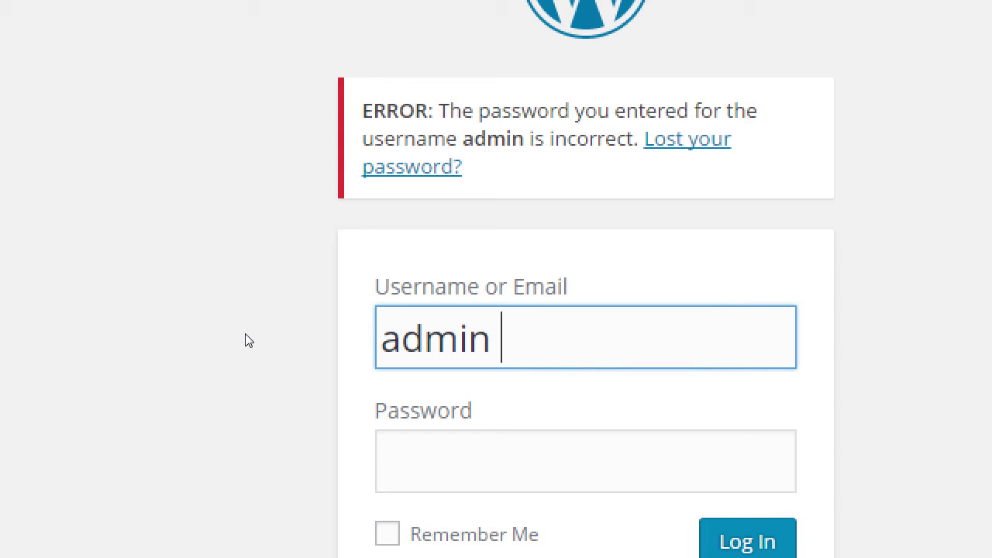
pyautogui.press('Tab')
pyautogui.write('password')
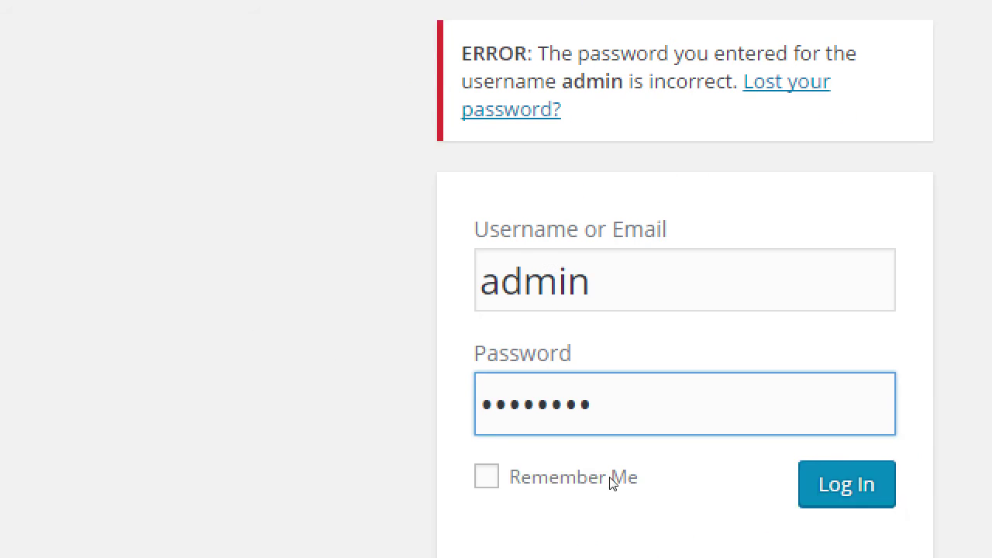
pyautogui.press('Tab')
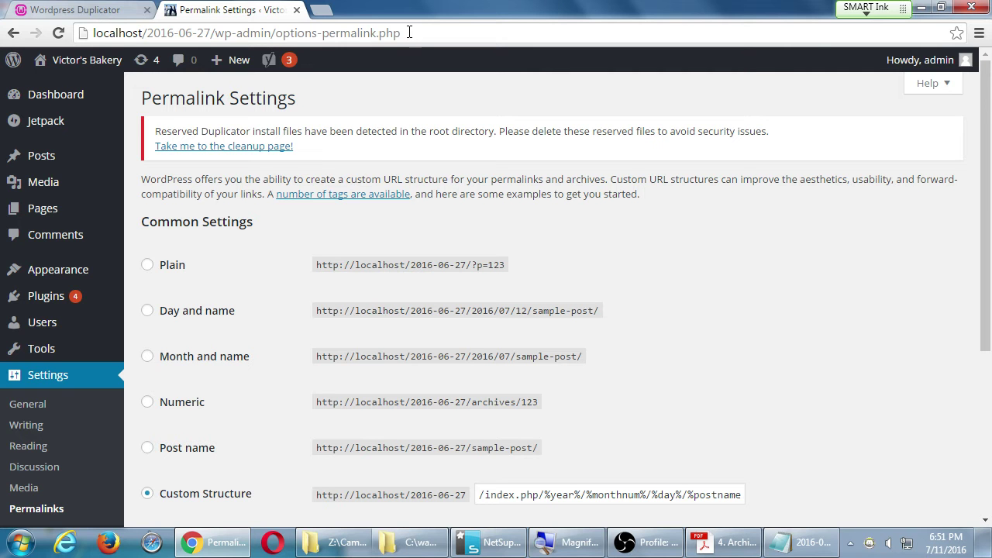
# Review the Plain permalink option, highlighting its example address localhost/2016-06-27/?p=123.
pyautogui.moveTo(162, 99); pyautogui.dragTo(291, 100)
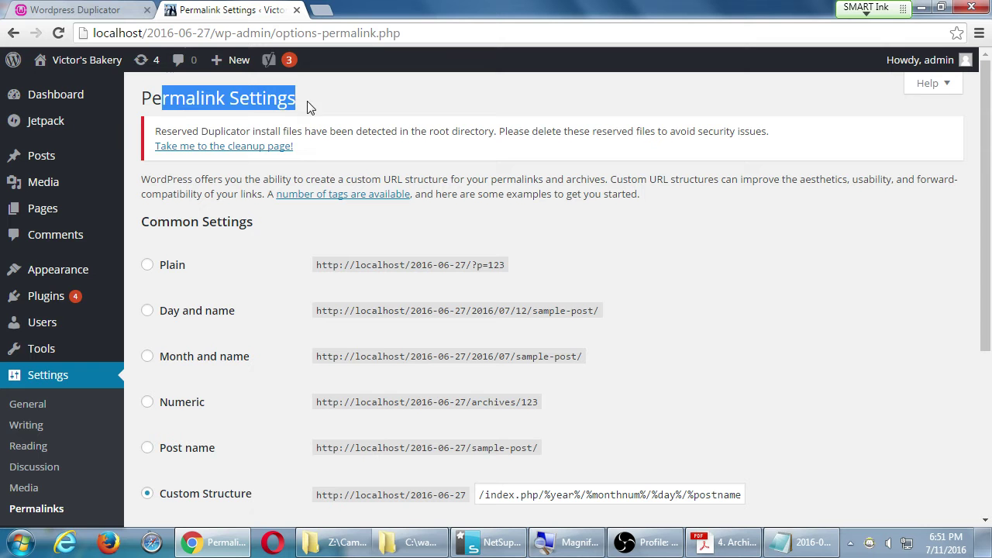
pyautogui.click(310, 108)
pyautogui.scroll(-1, 626, 241)
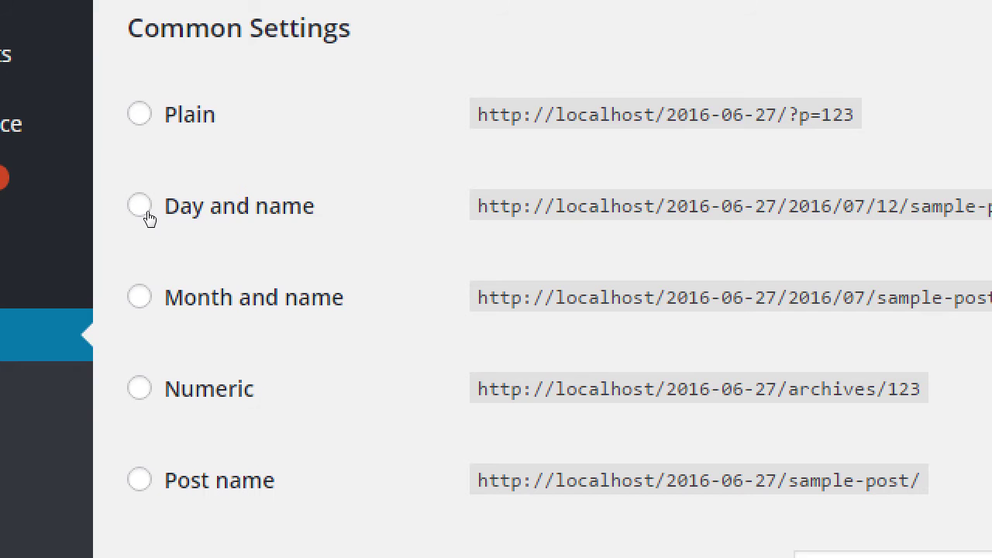
pyautogui.moveTo(587, 115); pyautogui.dragTo(854, 115)
# Highlight the 123 in the Plain example, then select the Post name permalink structure.
pyautogui.click(497, 203)
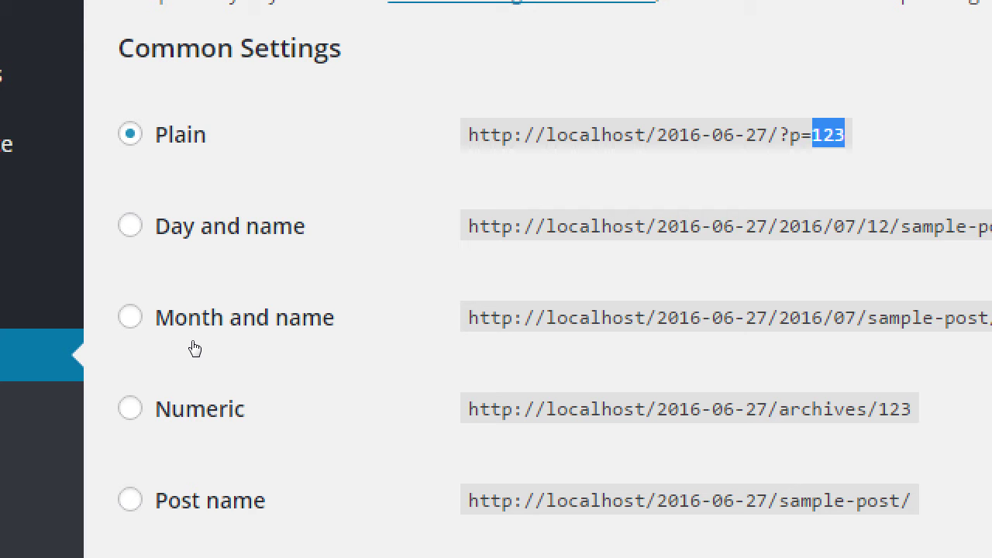
pyautogui.click(318, 175)
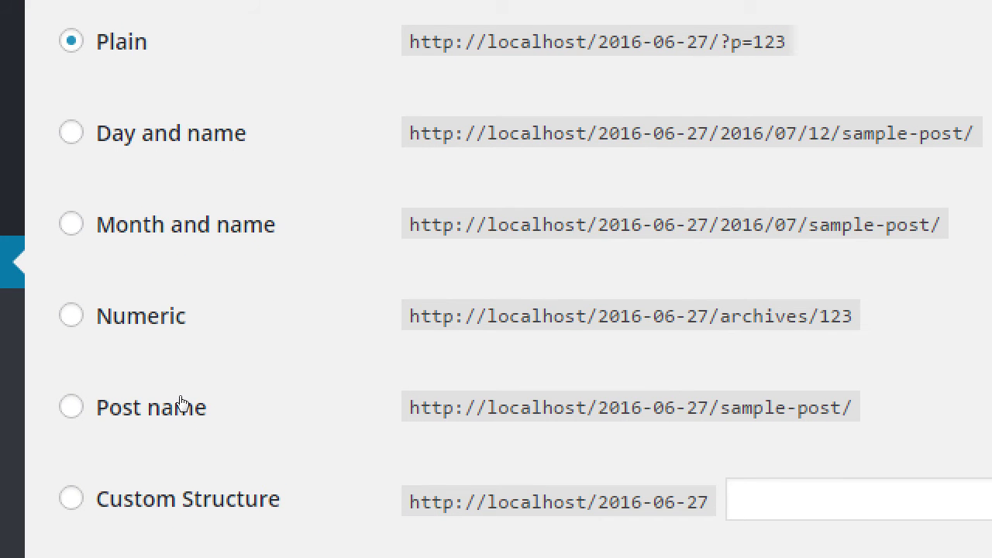
pyautogui.click(182, 399)
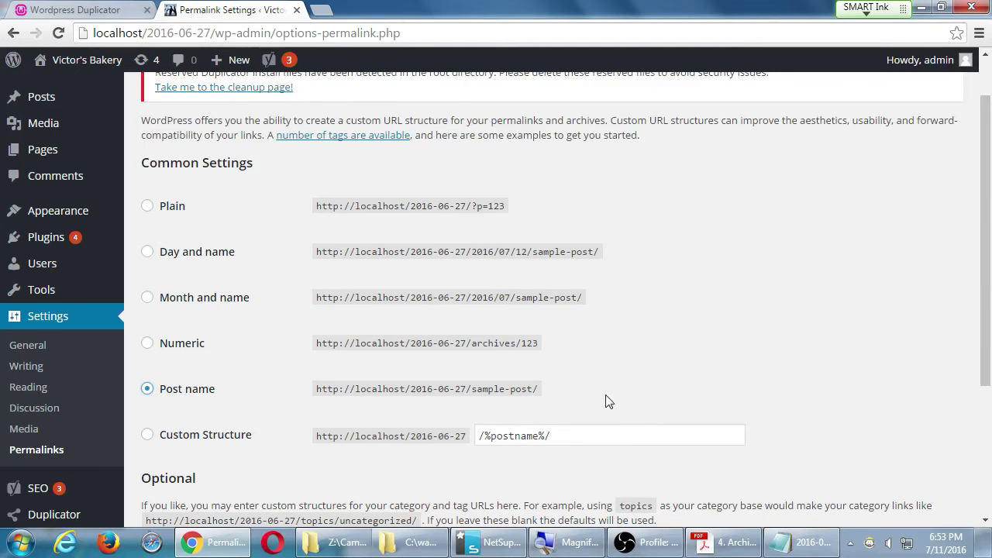
pyautogui.click(724, 543)
# Scroll through the guide's five Set the Rewrite Module steps, ending with enabling Pretty Permalinks.
pyautogui.scroll(-1, 299, 318)
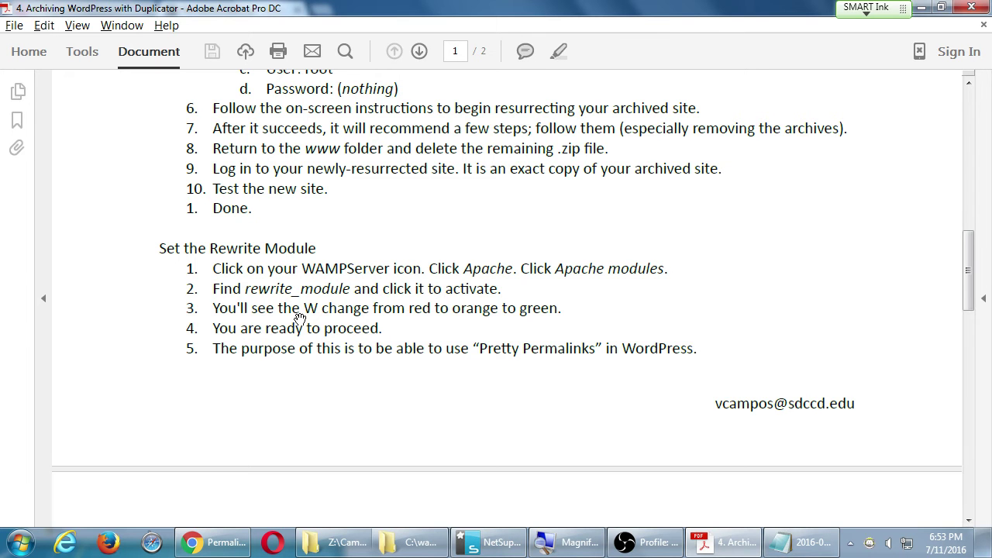
pyautogui.scroll(1, 279, 309)
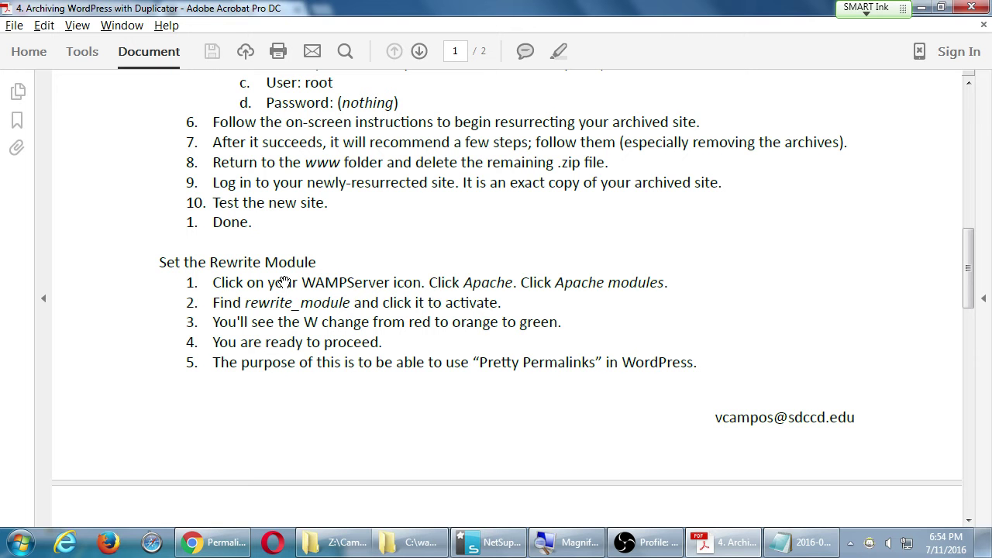
# Save Permalink Settings with the Post name structure so 'Permalink structure updated' appears.
pyautogui.hotkey('alt', 'Tab')
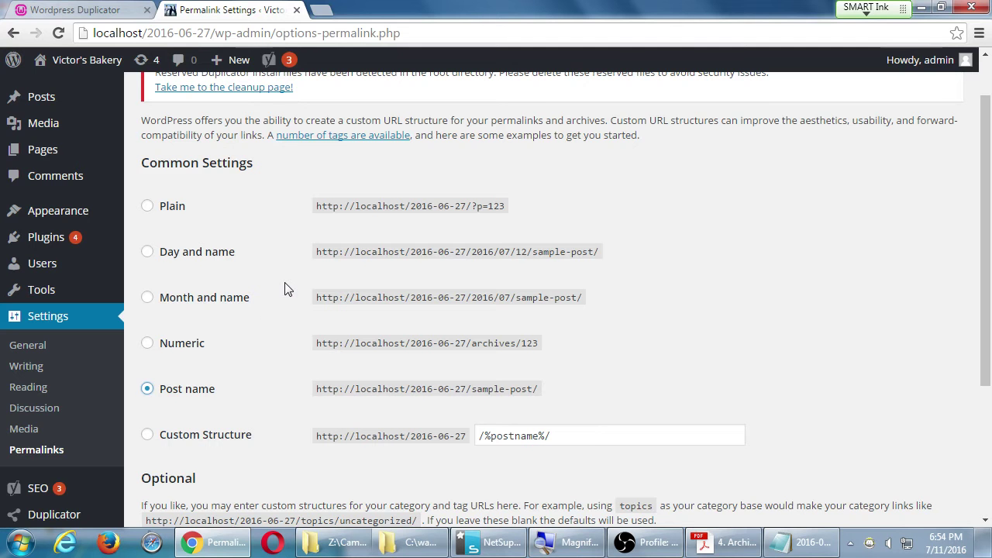
pyautogui.scroll(-3, 303, 367)
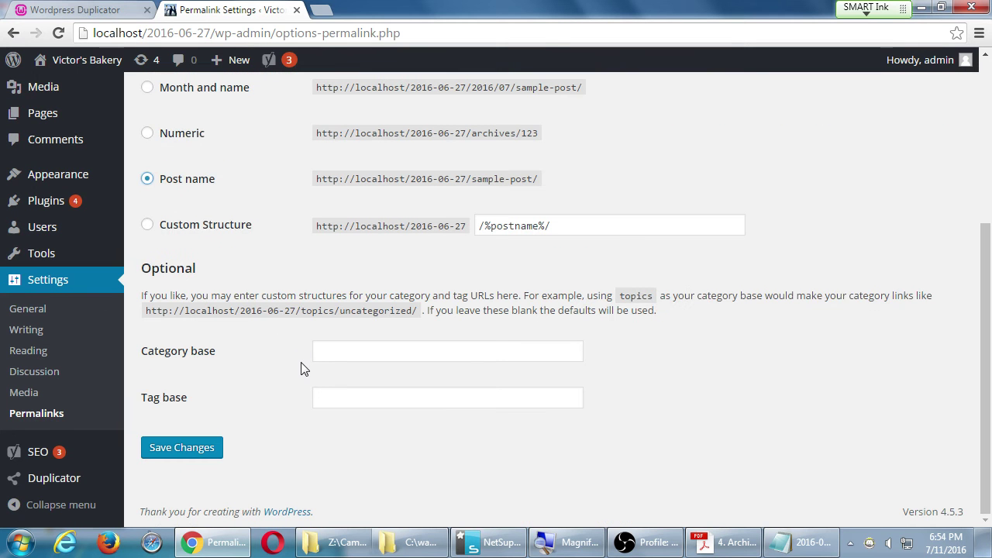
pyautogui.click(201, 451)
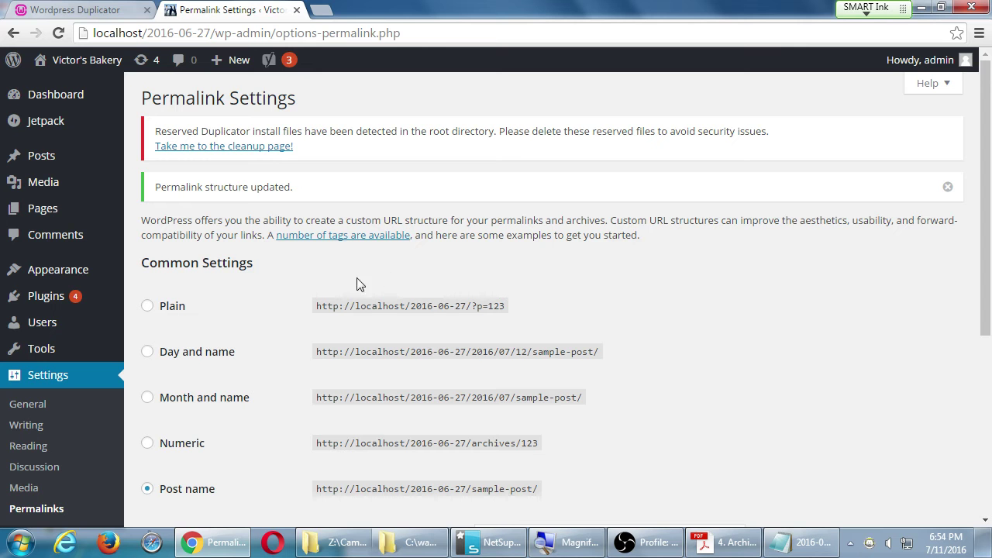
pyautogui.scroll(-3, 453, 320)
pyautogui.scroll(3, 462, 304)
pyautogui.moveTo(103, 71)
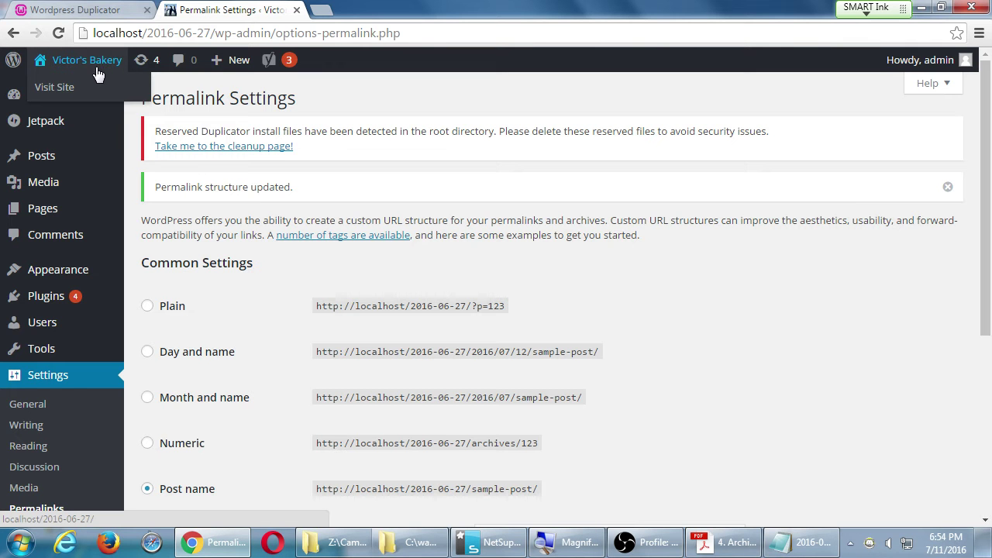
# Visit the live Victor's Bakery site and open Contact Us at its /contact/ address.
pyautogui.click(78, 90)
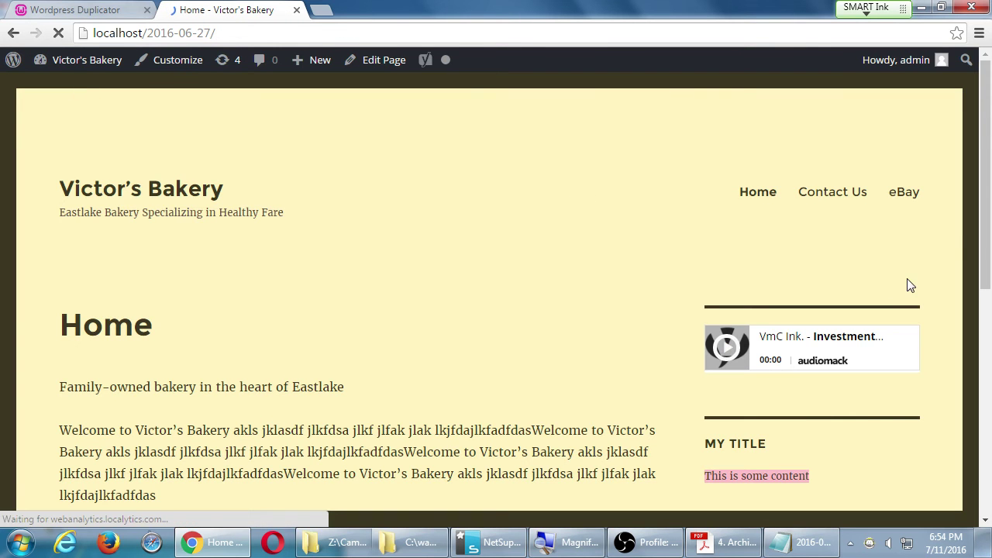
pyautogui.click(831, 194)
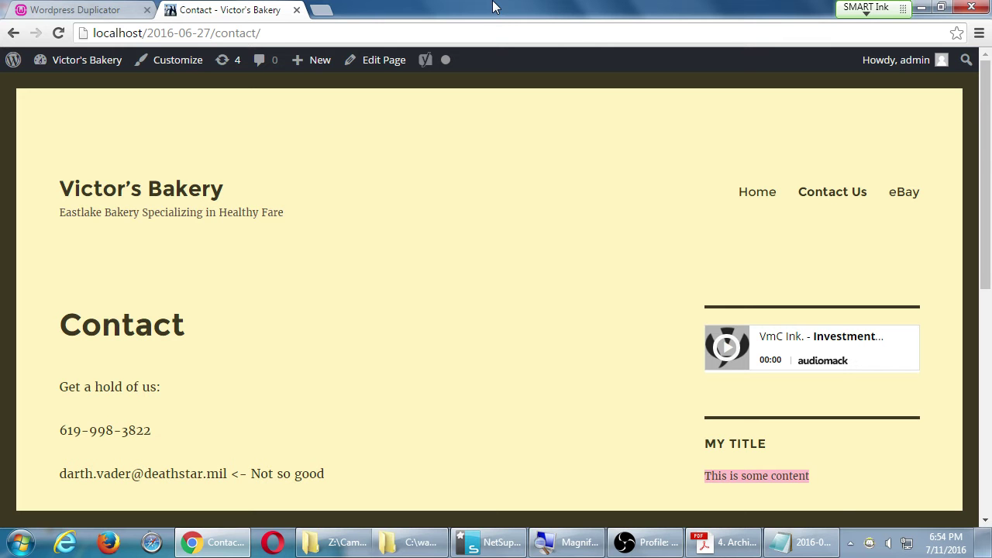
pyautogui.scroll(-2, 191, 359)
pyautogui.moveTo(109, 185); pyautogui.dragTo(308, 211)
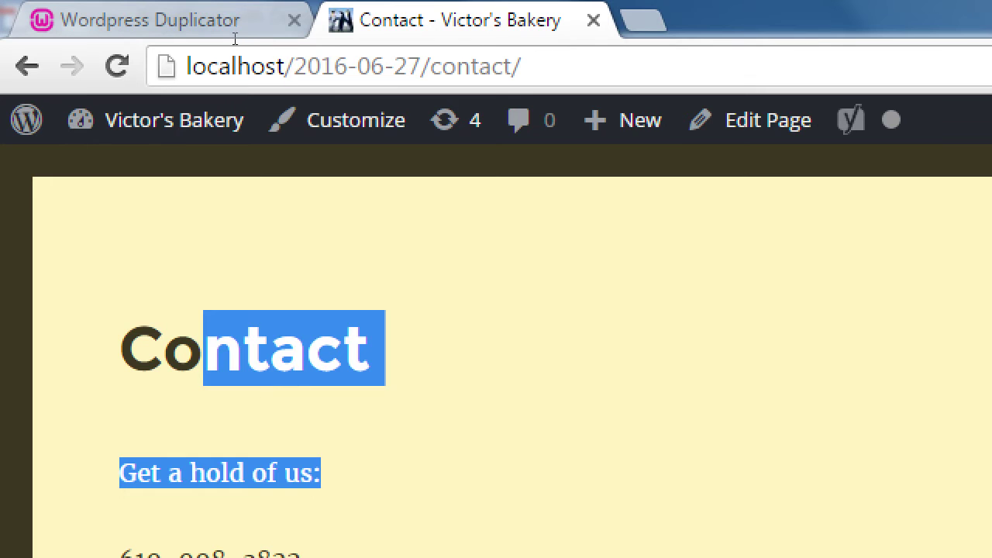
pyautogui.doubleClick(234, 32)
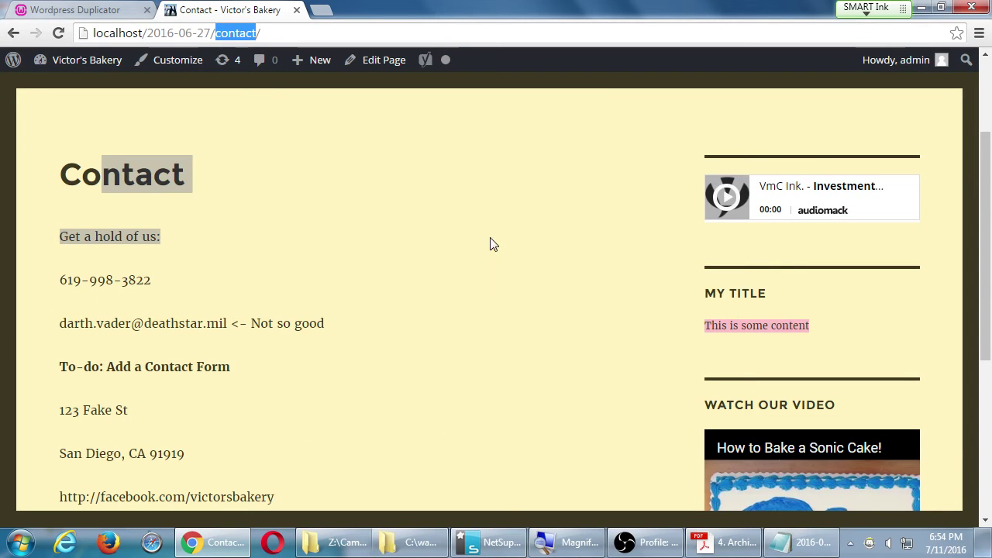
pyautogui.click(492, 240)
pyautogui.scroll(2, 499, 313)
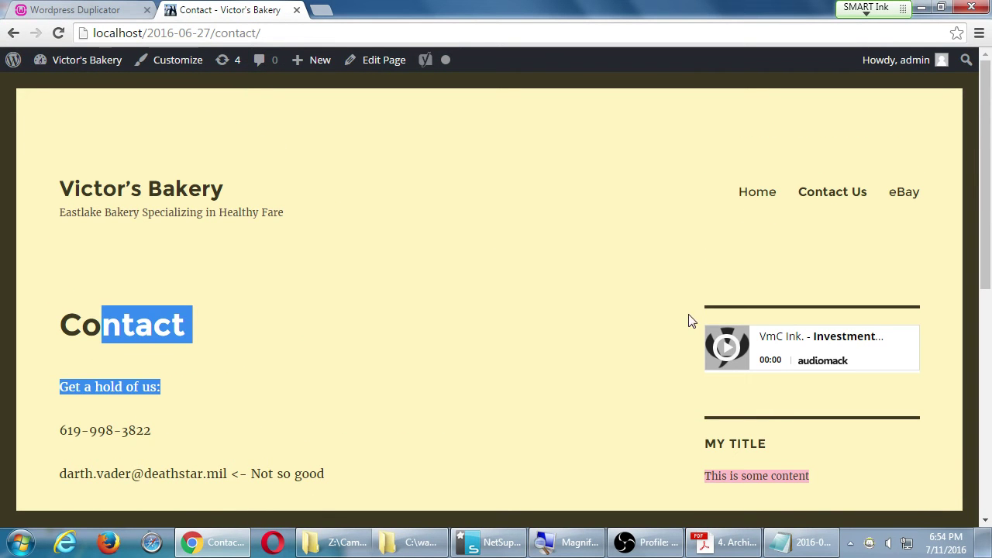
# Return to the Home page at localhost/2016-06-27/ and scroll through it.
pyautogui.click(756, 193)
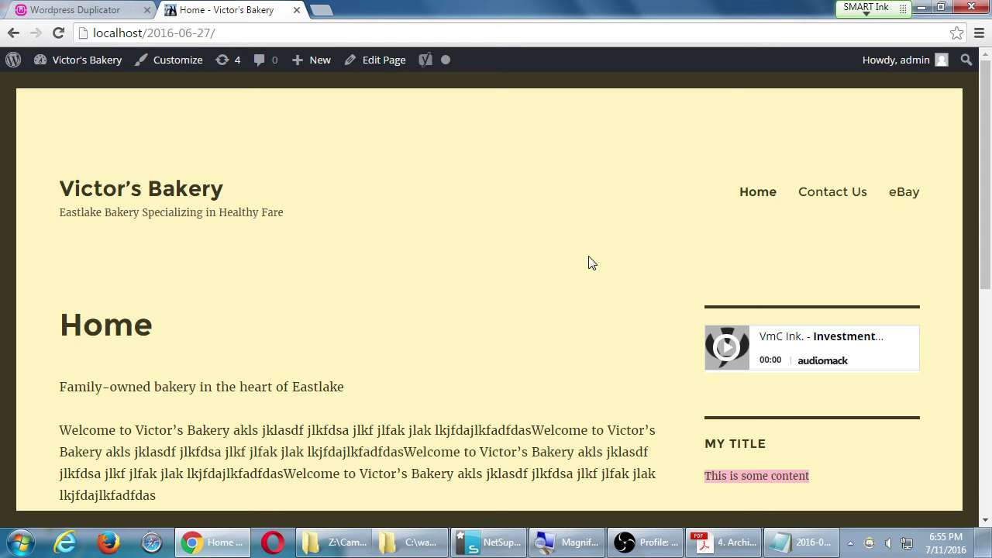
pyautogui.scroll(-10, 512, 279)
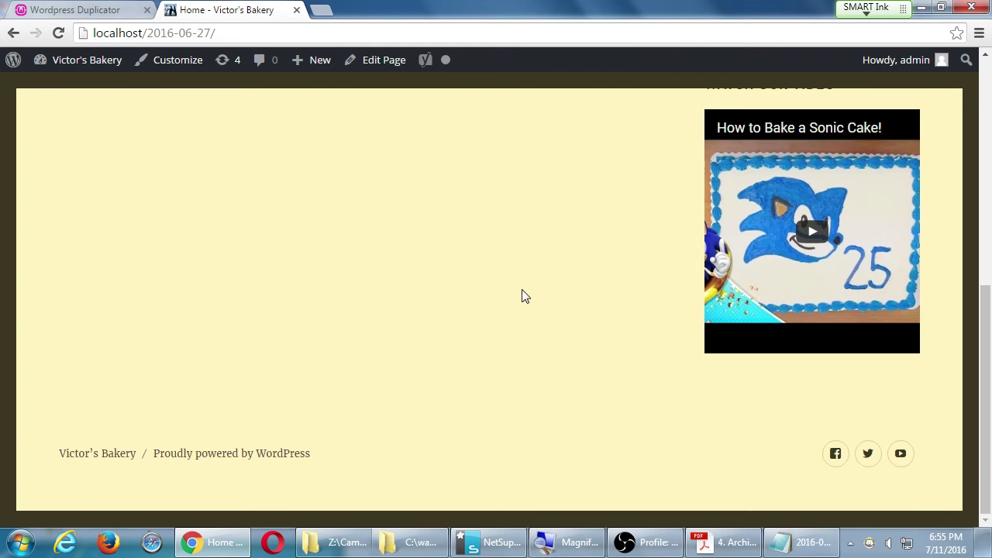
pyautogui.scroll(10, 523, 300)
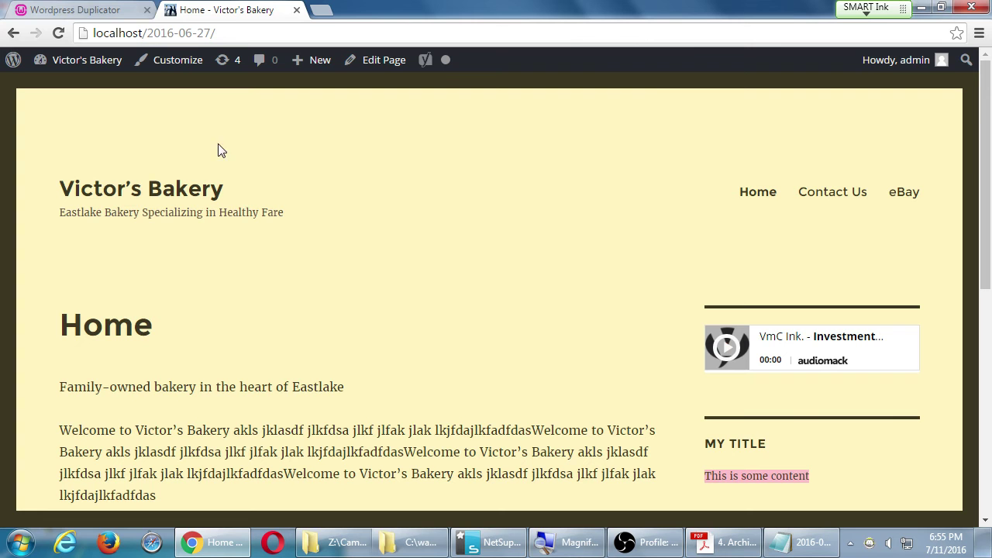
# Review the remaining steps in the Duplicator guide PDF, then return to the Victor's Bakery home page.
pyautogui.click(706, 542)
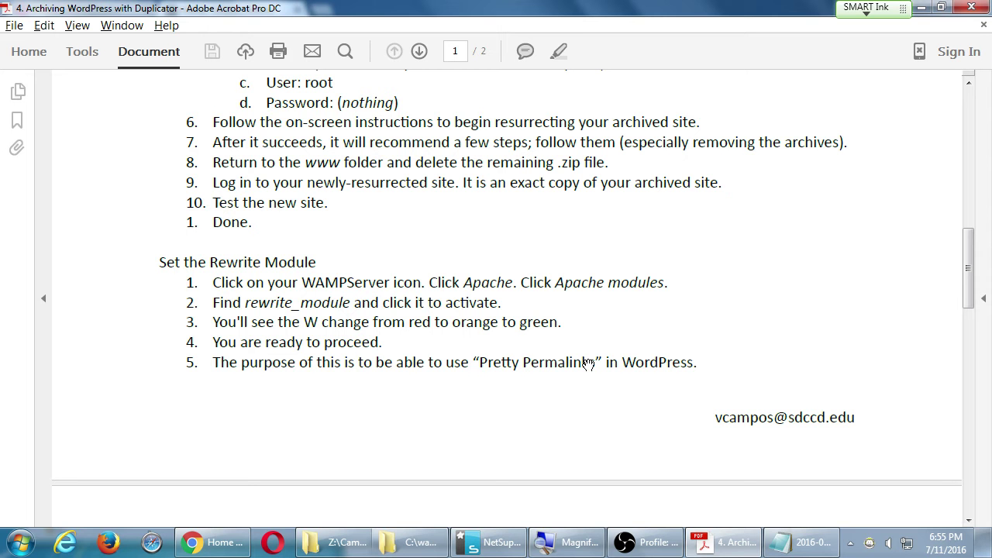
pyautogui.hotkey('alt', 'Tab')
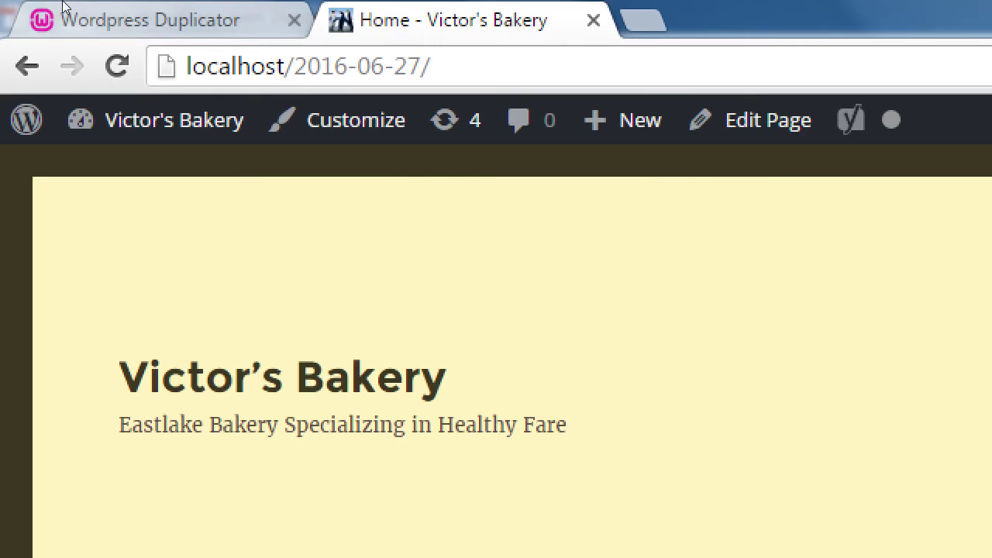
# Close the Home - Victor's Bakery tab, leaving the Duplicator installer's Step 3: Test Site page.
pyautogui.click(73, 12)
pyautogui.hotkey('ctrl', 'Tab')
pyautogui.click(67, 20)
pyautogui.hotkey('ctrl', 'Tab')
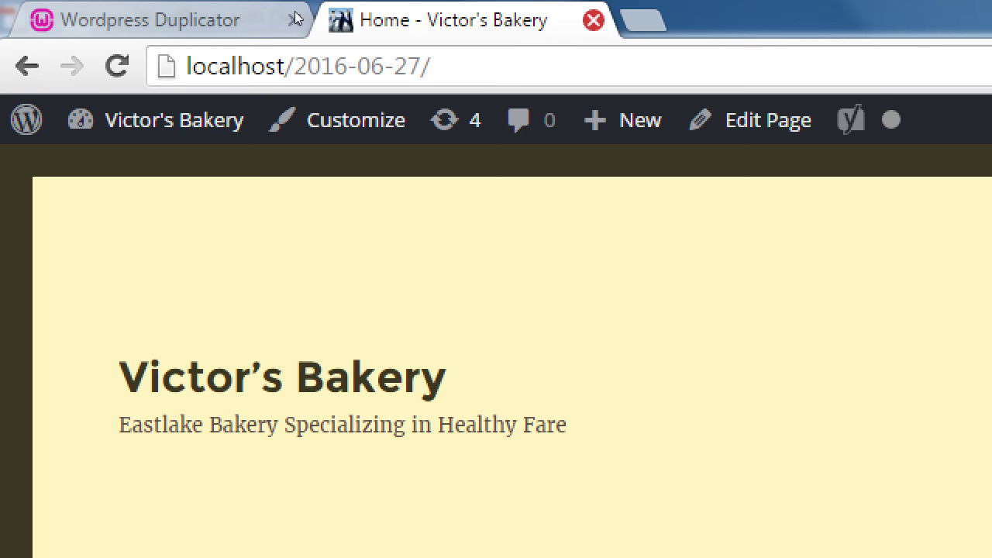
pyautogui.hotkey('ctrl', 'w')
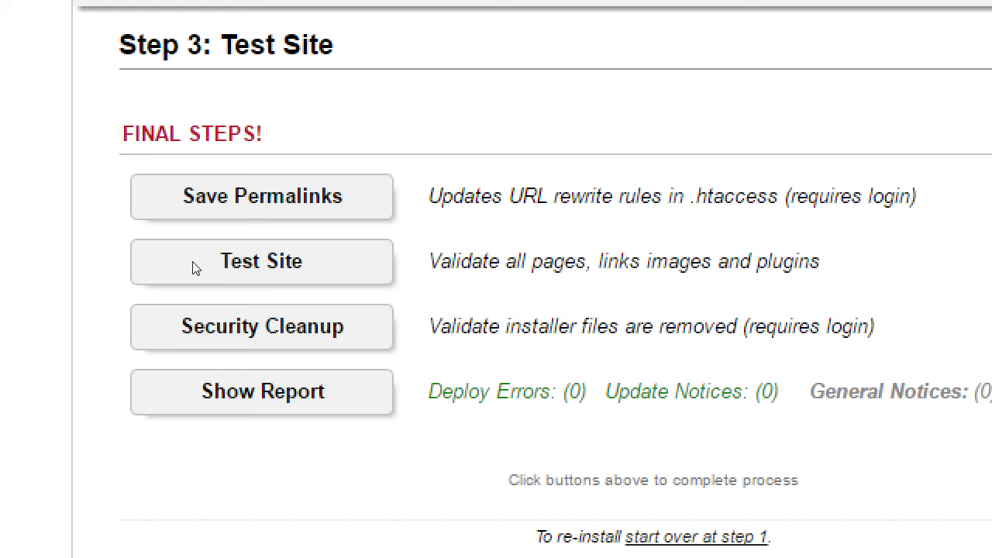
# Run Security Cleanup and accept the localhost alert to load Duplicator Tools > Cleanup.
pyautogui.click(264, 310)
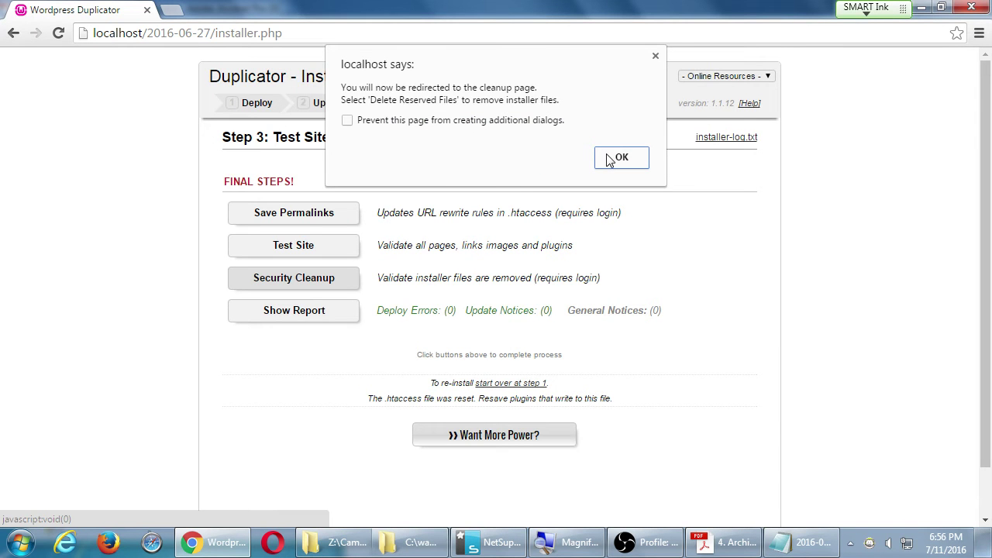
pyautogui.click(620, 157)
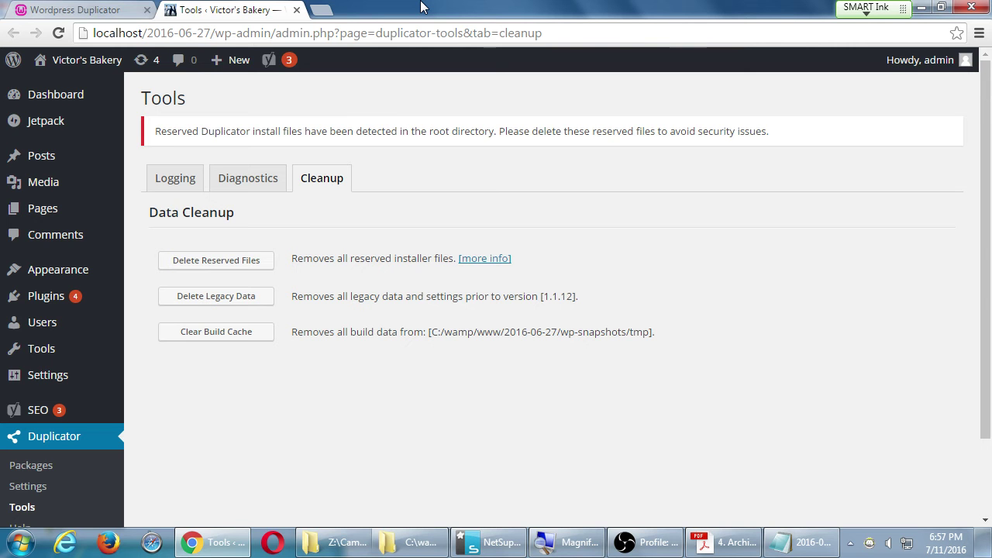
# Inspect installer.php and installer-data.sql in the 2016-06-27 folder, then return to the Cleanup page.
pyautogui.click(414, 542)
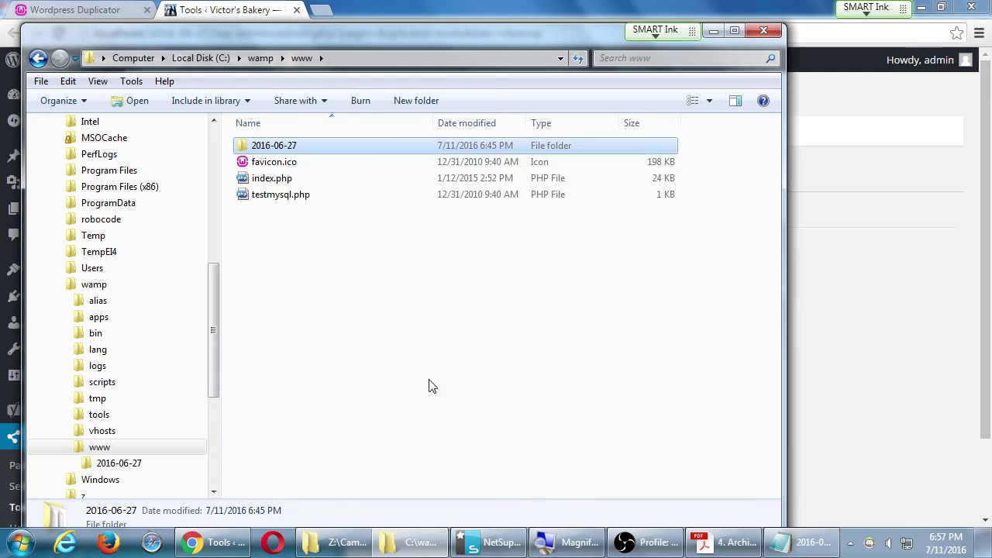
pyautogui.moveTo(321, 35); pyautogui.dragTo(518, 26)
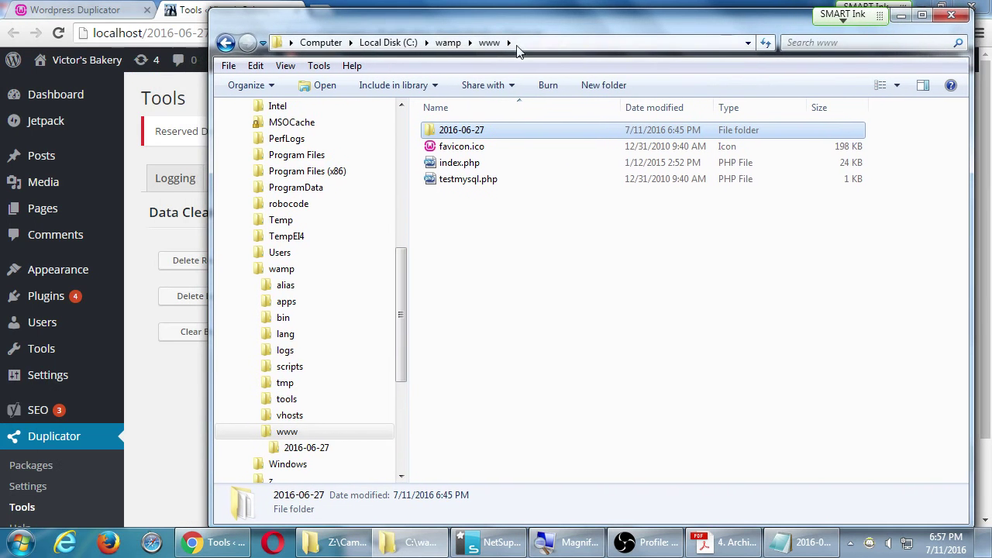
pyautogui.doubleClick(465, 133)
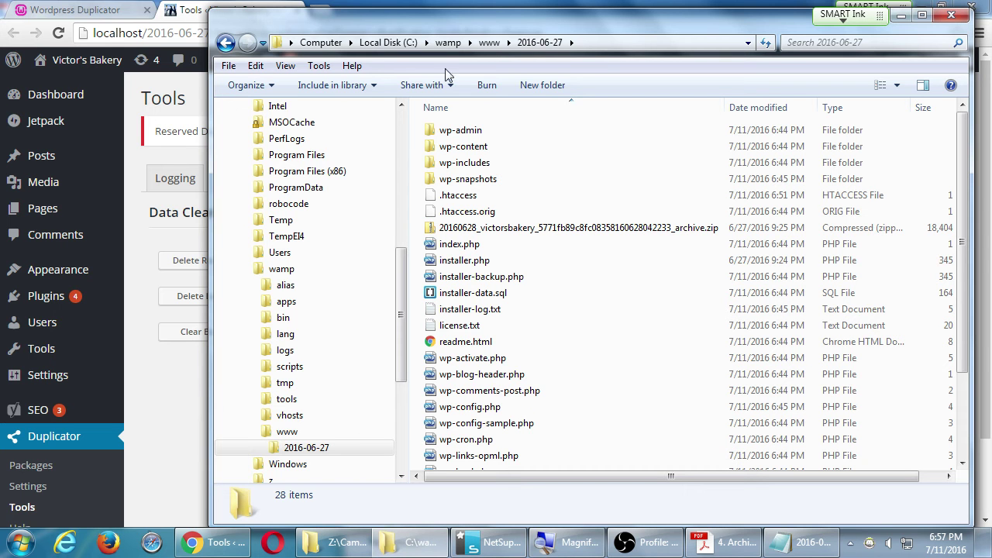
pyautogui.moveTo(358, 25); pyautogui.dragTo(493, 165)
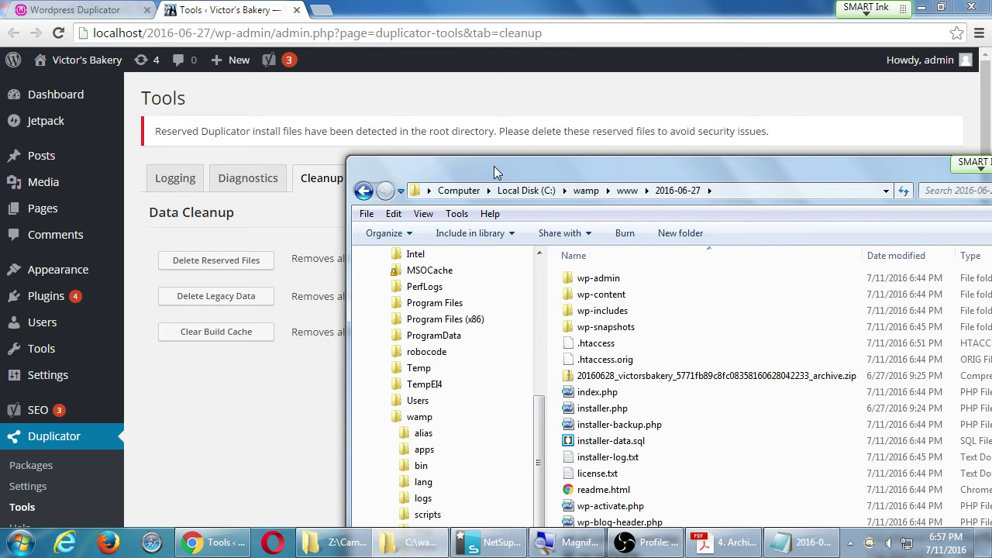
pyautogui.click(610, 411)
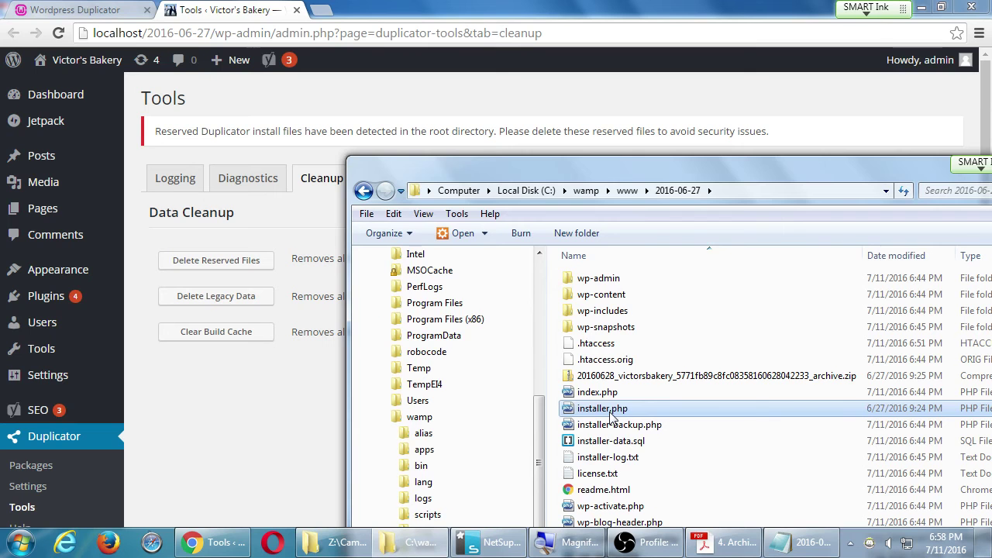
pyautogui.click(301, 435)
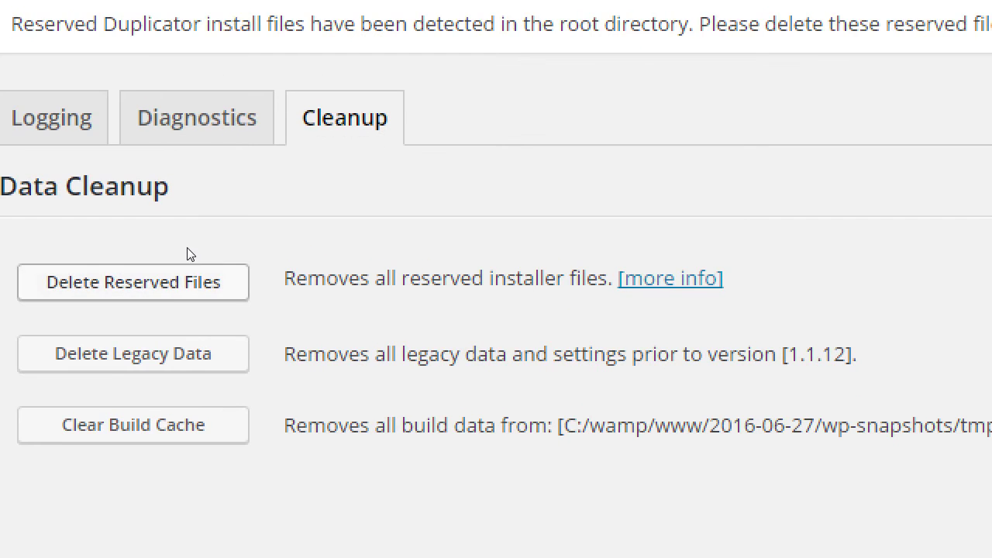
# Delete Duplicator's five reserved installer files, then bring up the Campos WordPress II folder.
pyautogui.click(225, 272)
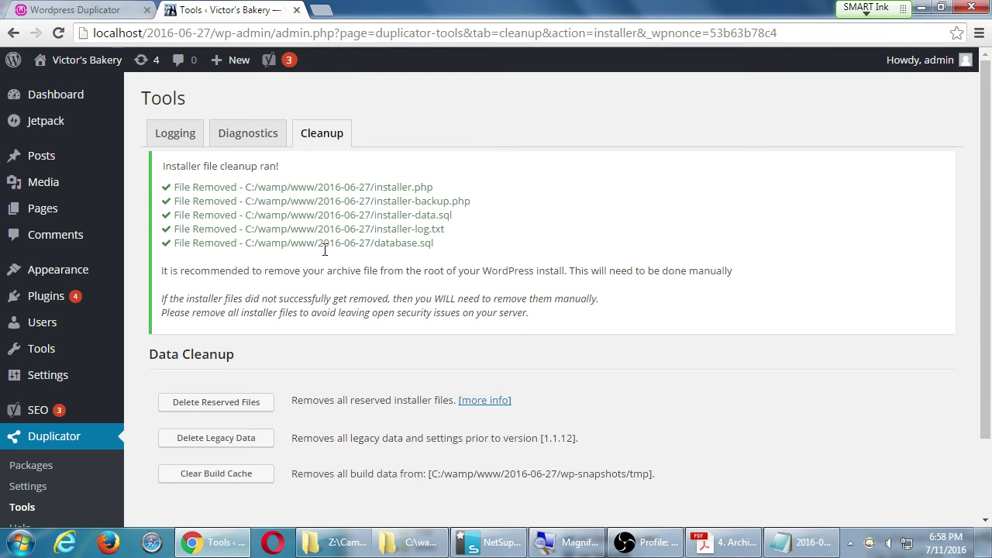
pyautogui.click(361, 542)
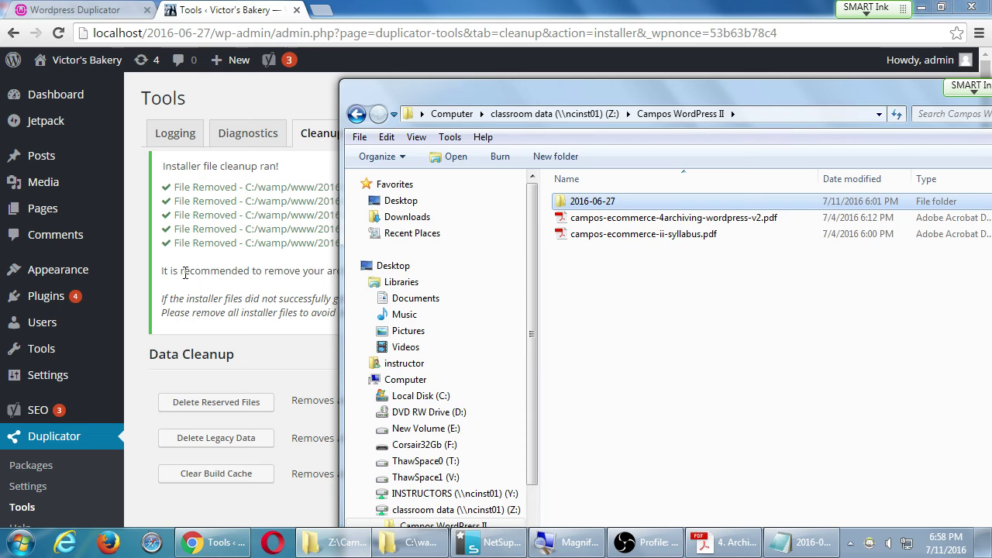
# Highlight the removed file path and the advice to delete the archive manually in the cleanup notice.
pyautogui.click(131, 226)
pyautogui.moveTo(382, 191); pyautogui.dragTo(465, 230)
pyautogui.click(428, 201)
pyautogui.click(479, 244)
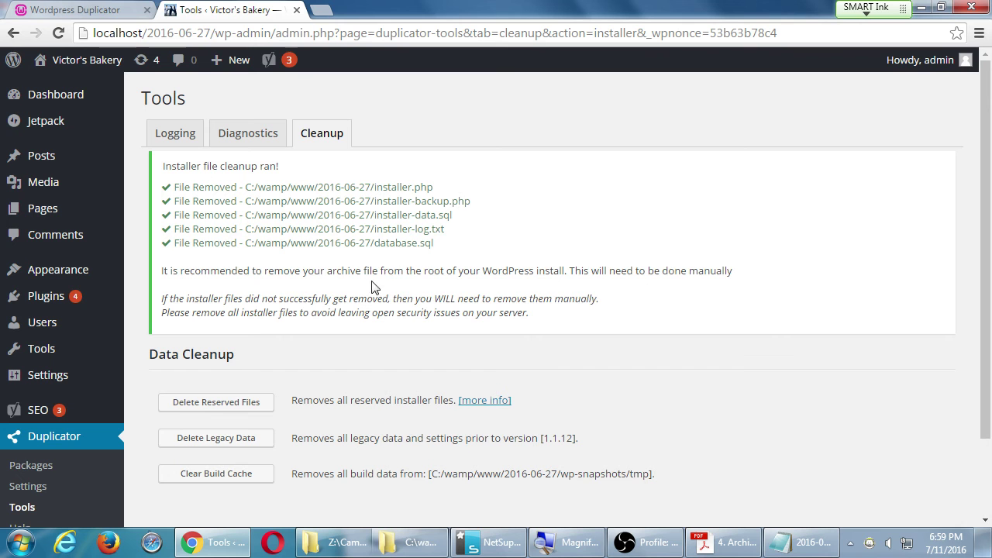
pyautogui.moveTo(328, 271); pyautogui.dragTo(734, 272)
# Check the archiving PDF, then show the desktop and open Computer.
pyautogui.click(722, 542)
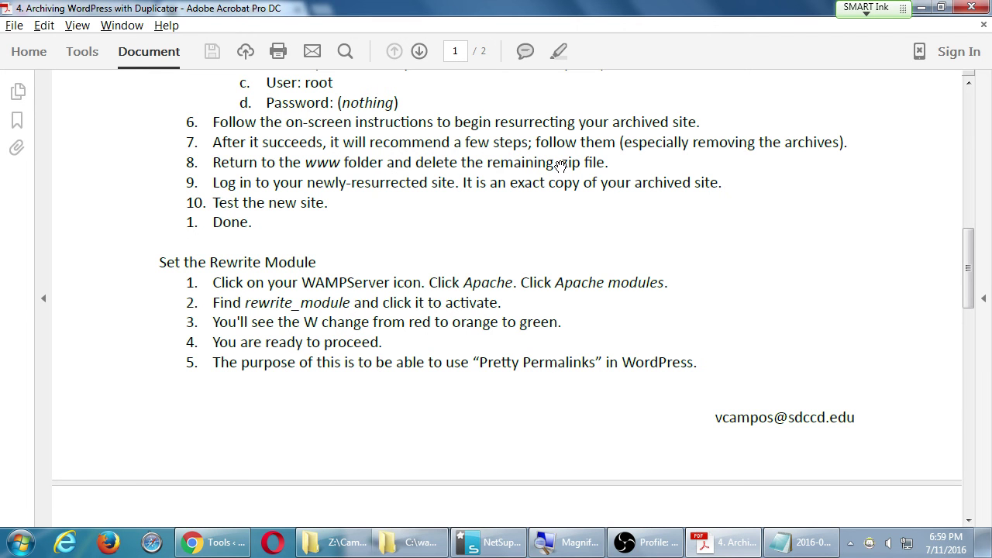
pyautogui.press('super+d')
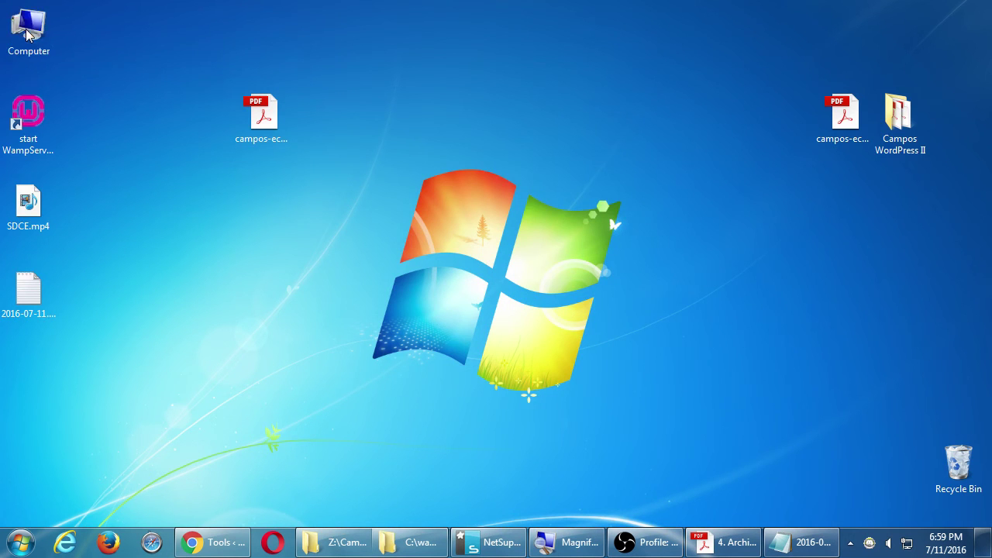
pyautogui.doubleClick(25, 31)
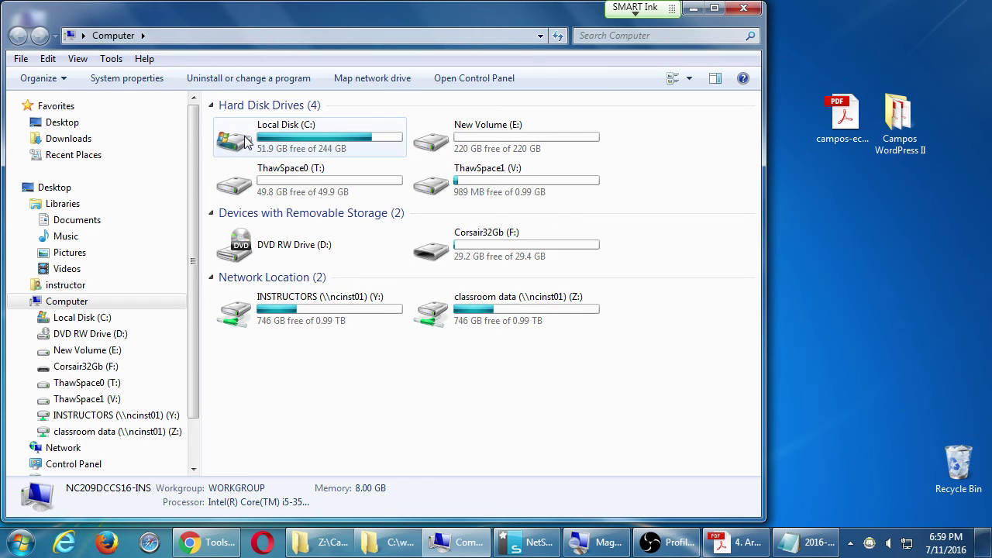
# Browse to C:\wamp\www\2016-06-27 and select the leftover 17.9 MB victorsbakery archive zip.
pyautogui.doubleClick(245, 139)
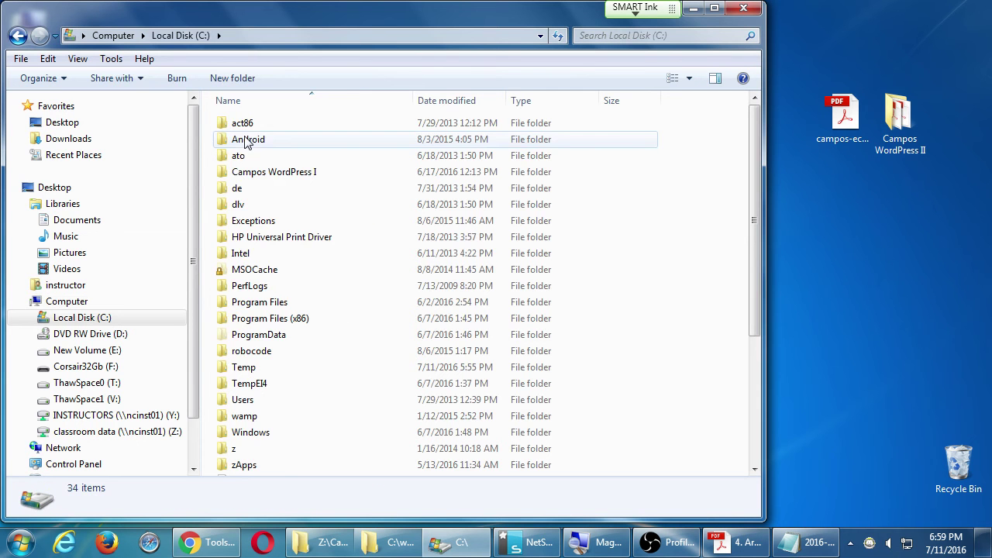
pyautogui.doubleClick(245, 416)
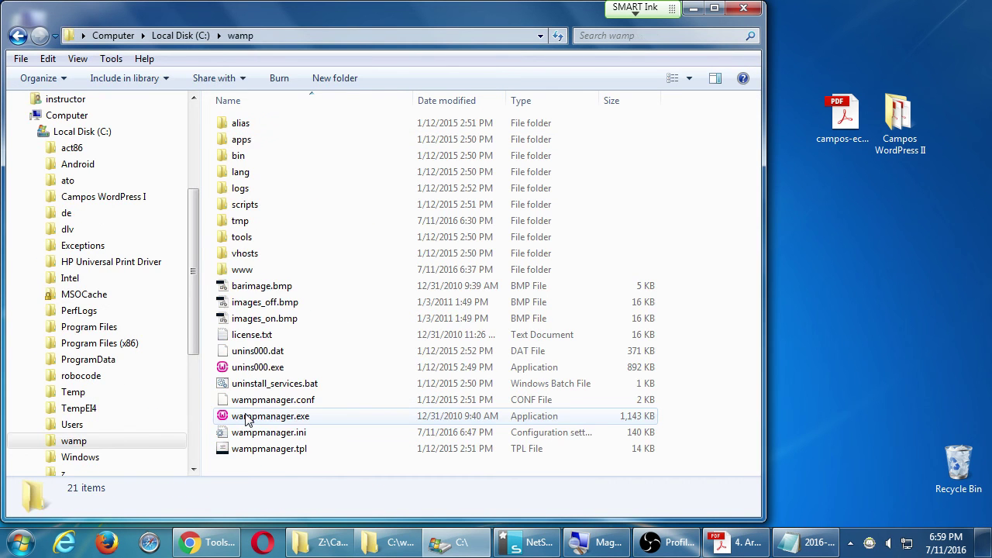
pyautogui.doubleClick(239, 271)
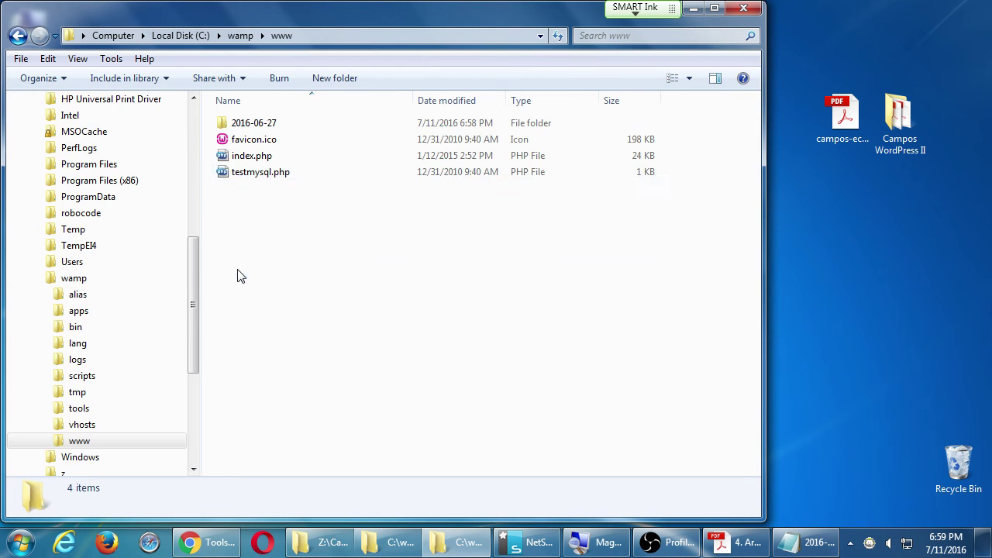
pyautogui.doubleClick(252, 125)
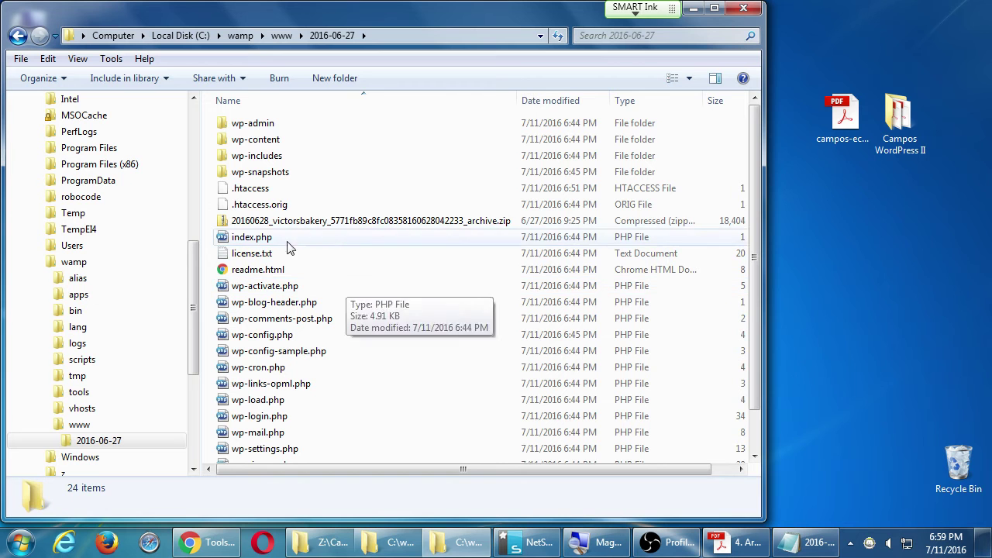
pyautogui.click(264, 222)
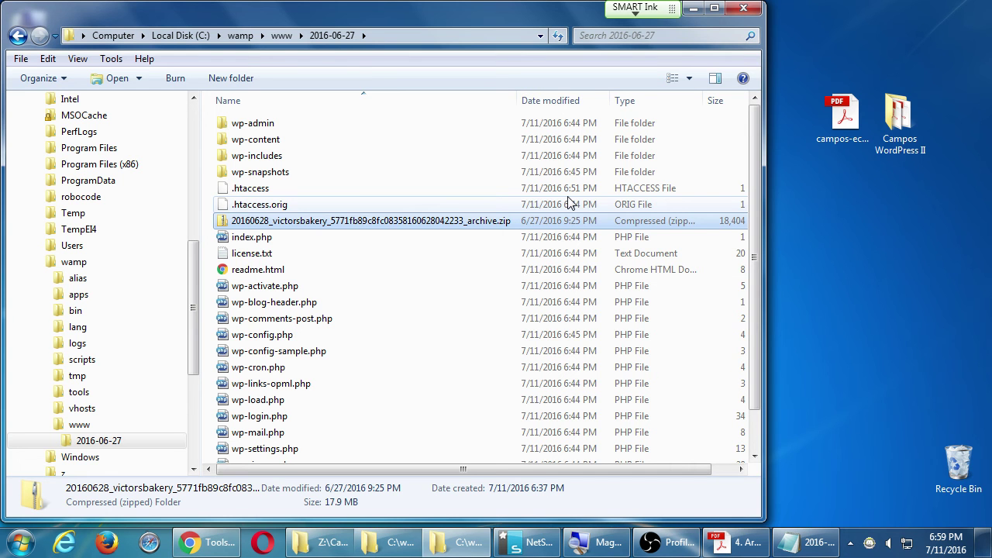
pyautogui.hotkey('alt', 'Tab')
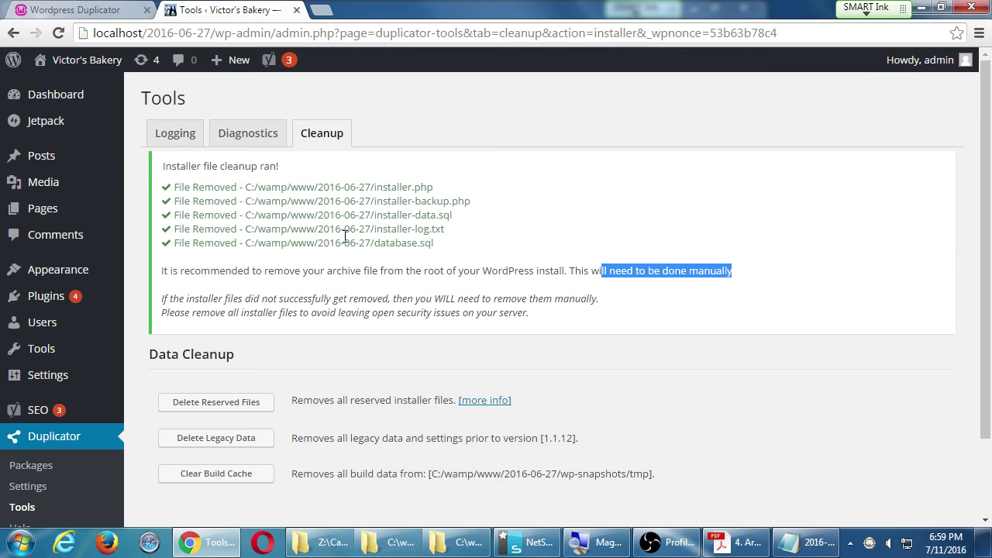
pyautogui.click(919, 7)
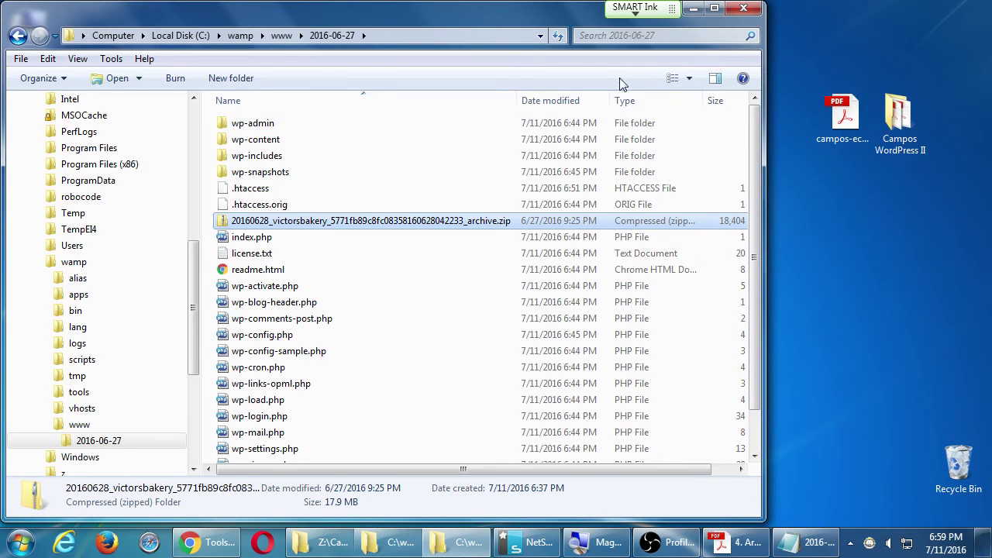
pyautogui.moveTo(558, 11); pyautogui.dragTo(553, 6)
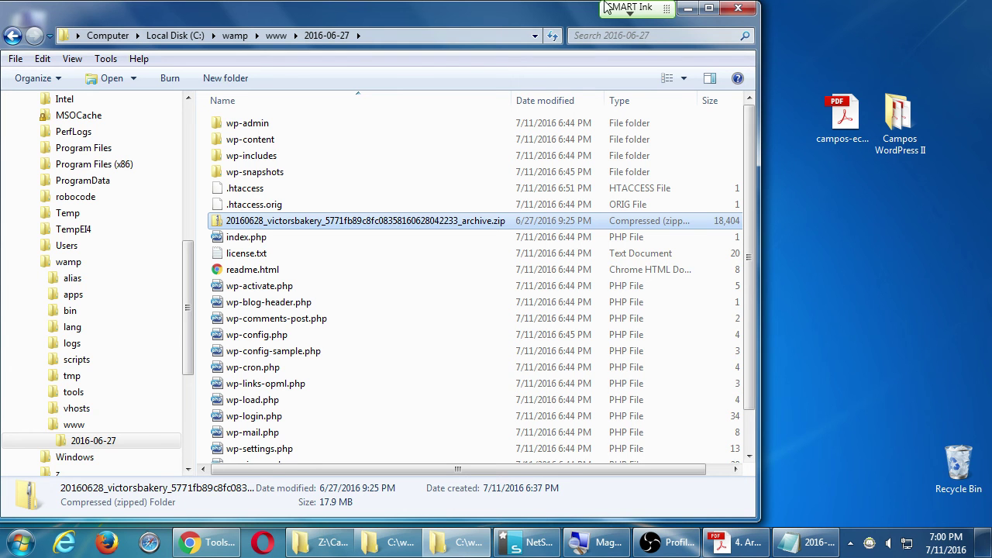
# Delete the victorsbakery archive zip from C:\wamp\www\2016-06-27, leaving 23 items.
pyautogui.rightClick(227, 223)
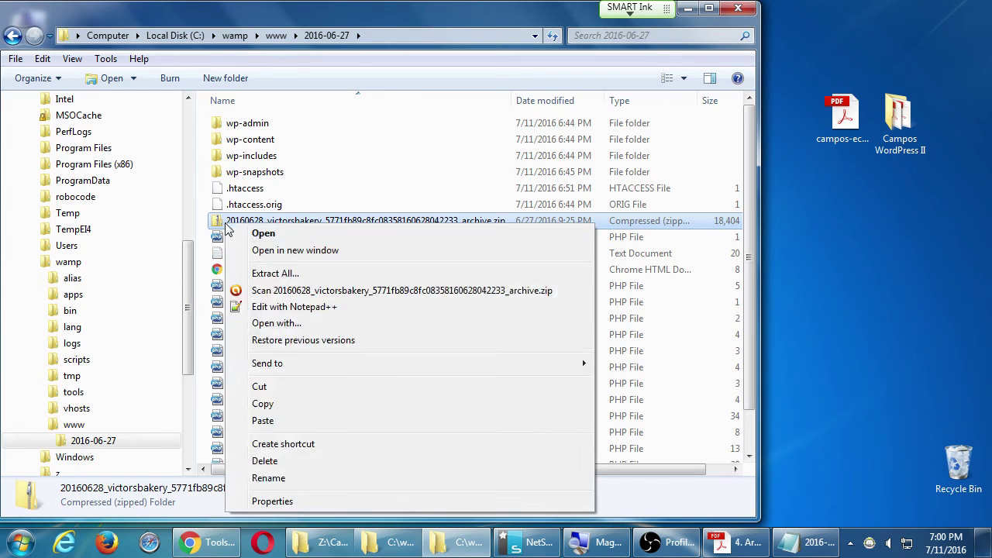
pyautogui.click(304, 463)
pyautogui.click(552, 335)
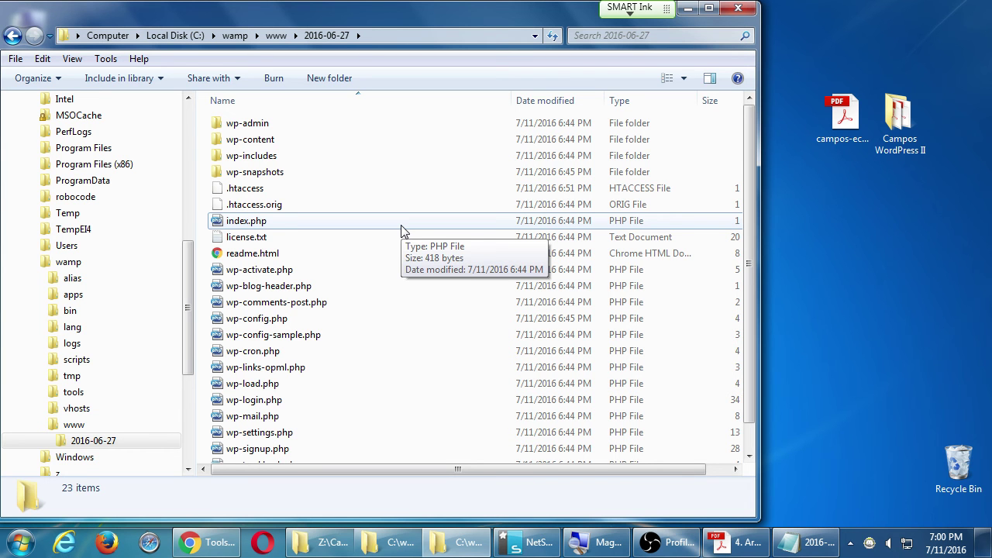
pyautogui.scroll(-1, 401, 233)
pyautogui.scroll(1, 403, 266)
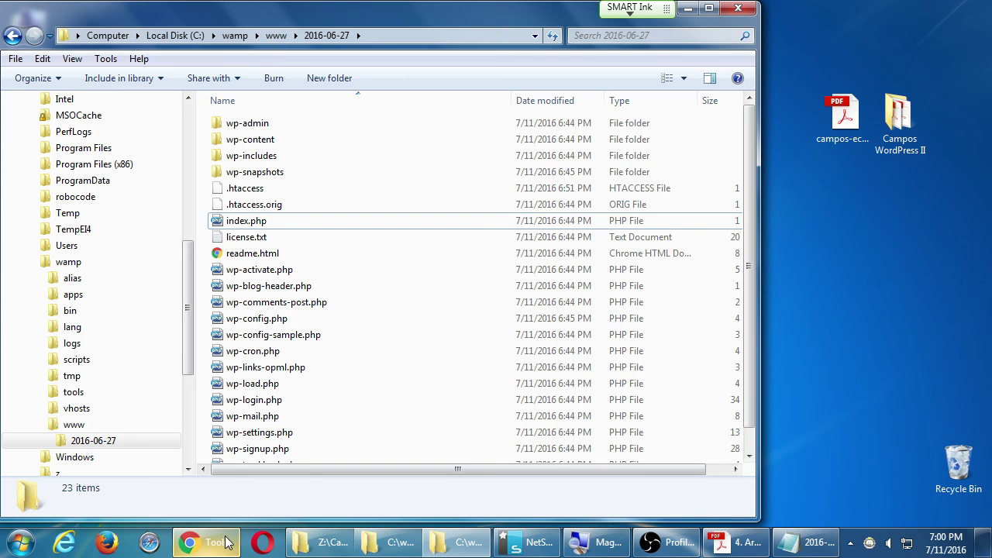
# Read through the handout PDF down to its Duplicator Pro section on page 2.
pyautogui.click(731, 490)
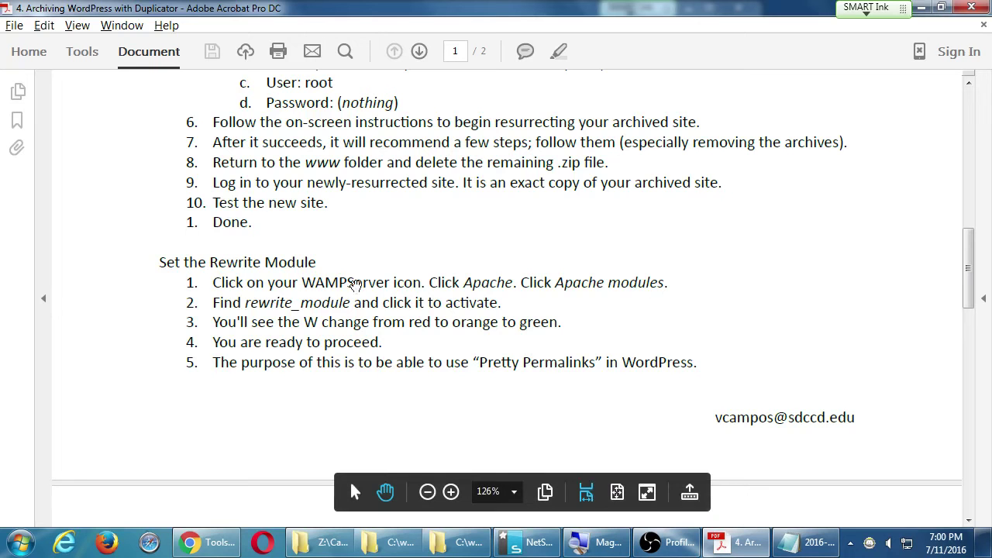
pyautogui.scroll(1, 310, 255)
pyautogui.scroll(1, 302, 240)
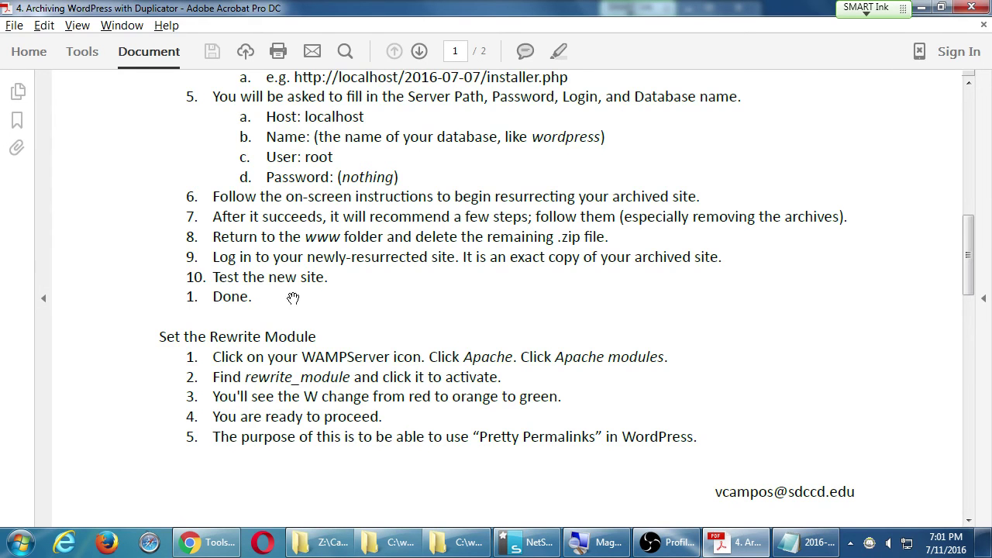
pyautogui.moveTo(292, 297); pyautogui.dragTo(333, 203)
pyautogui.scroll(-3, 405, 392)
pyautogui.moveTo(385, 319); pyautogui.dragTo(388, 177)
pyautogui.moveTo(423, 333); pyautogui.dragTo(423, 73)
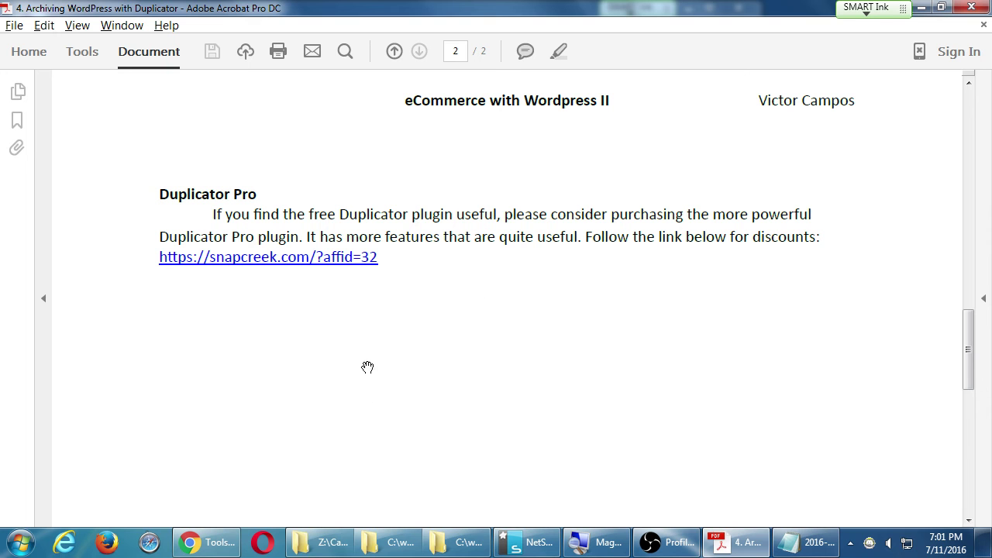
# Look over the Campos WordPress II folder window, then scroll back to the handout's top.
pyautogui.click(322, 542)
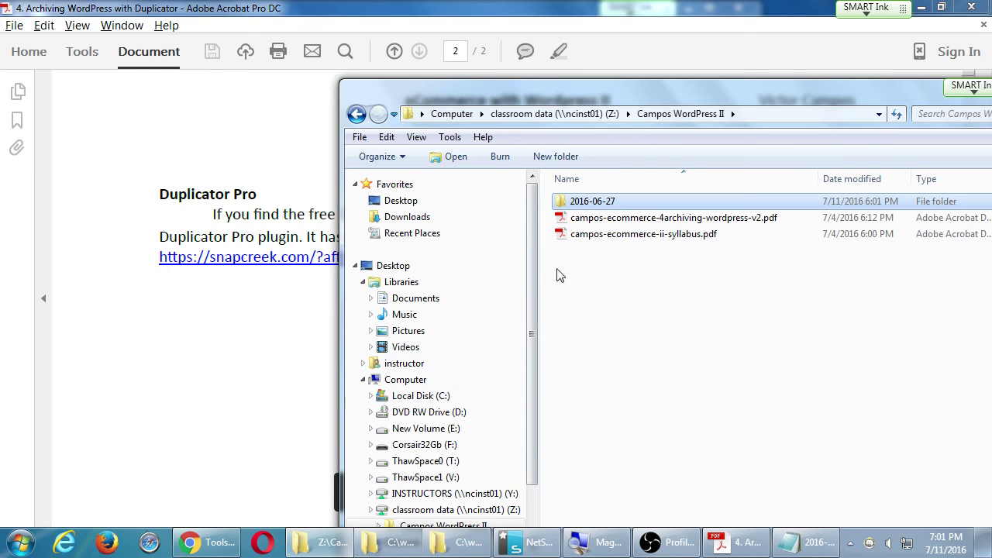
pyautogui.moveTo(585, 201); pyautogui.dragTo(699, 366)
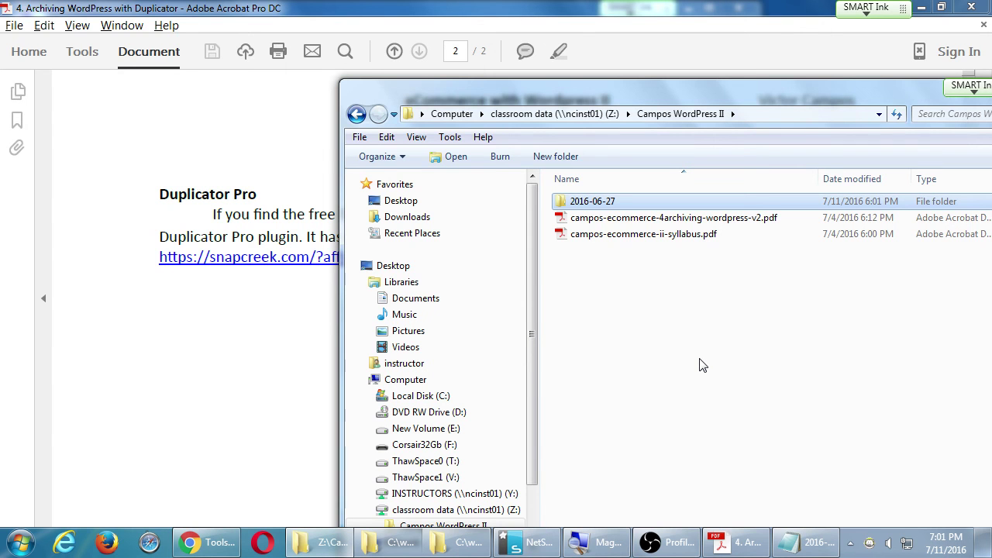
pyautogui.click(264, 343)
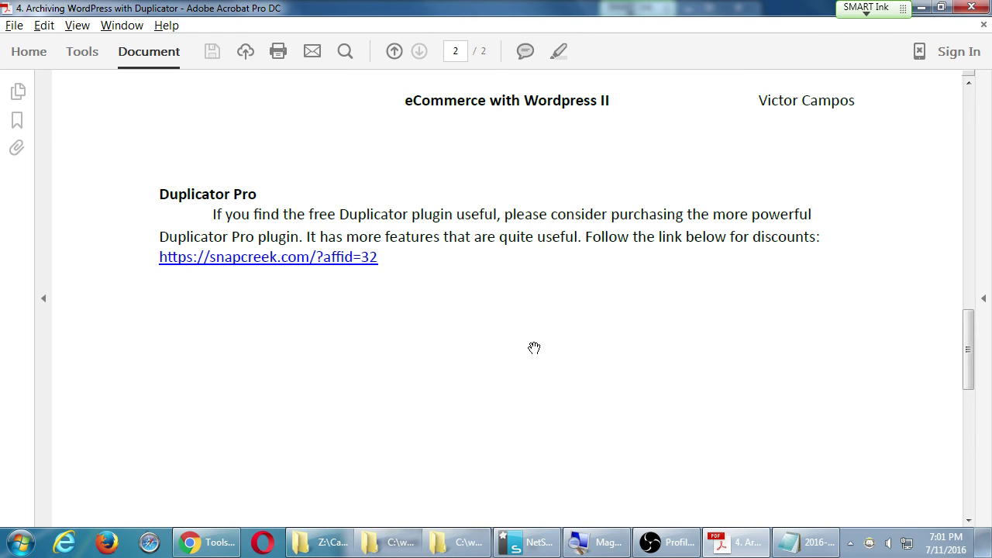
pyautogui.scroll(5, 556, 373)
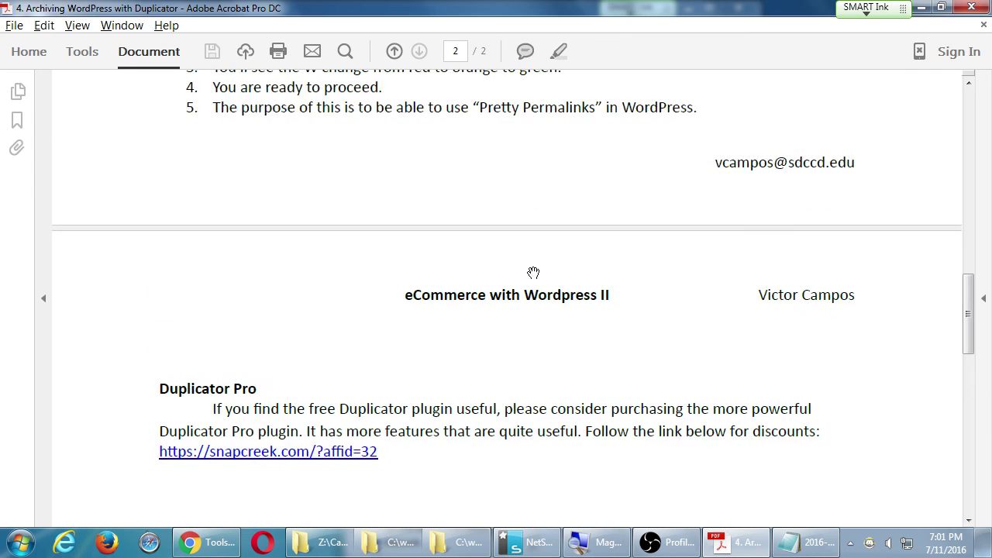
pyautogui.scroll(3, 557, 225)
pyautogui.scroll(6, 557, 226)
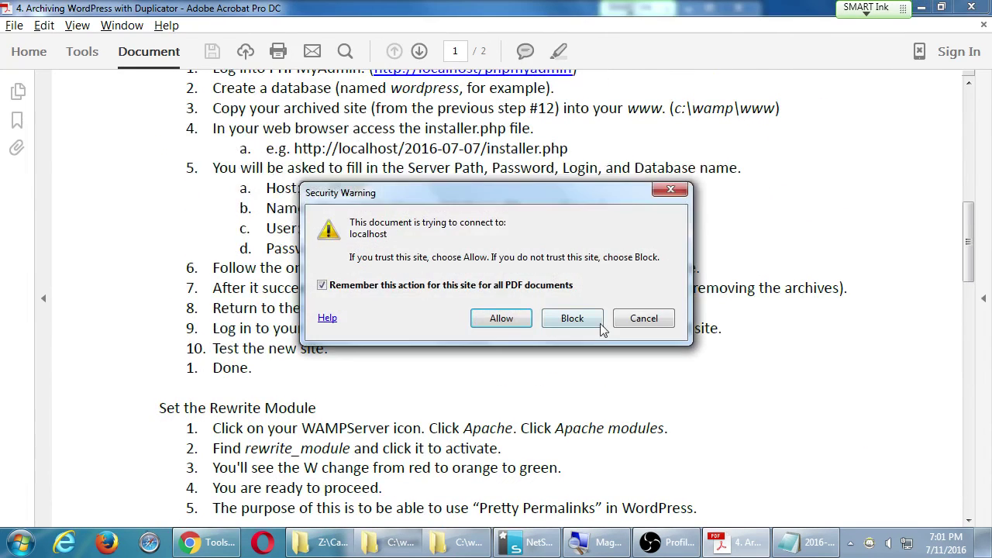
# Cancel the localhost security warning and return to Chrome's Duplicator Test Site page.
pyautogui.click(641, 318)
pyautogui.scroll(9, 589, 419)
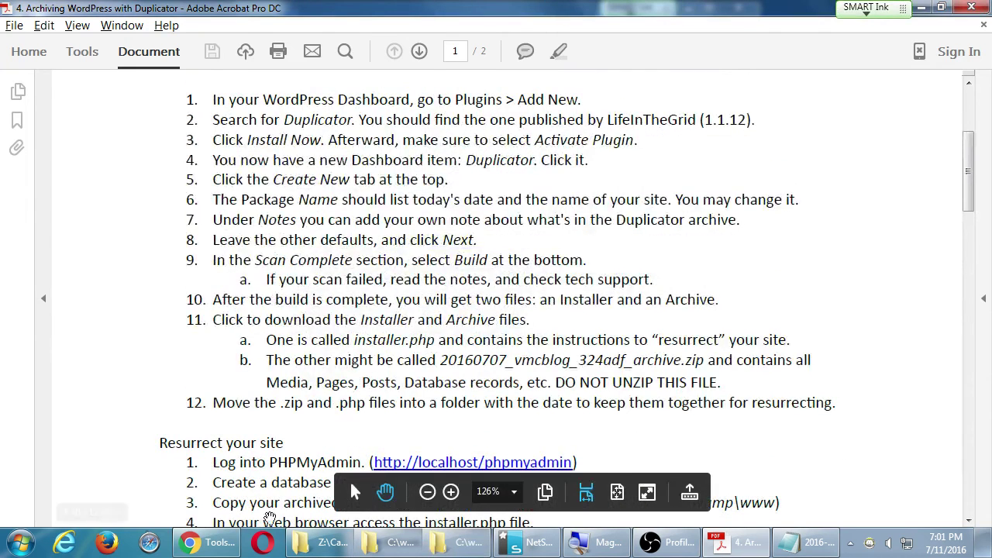
pyautogui.click(206, 541)
# Close the Duplicator installer tab and check the restored bakery site's home page.
pyautogui.click(124, 8)
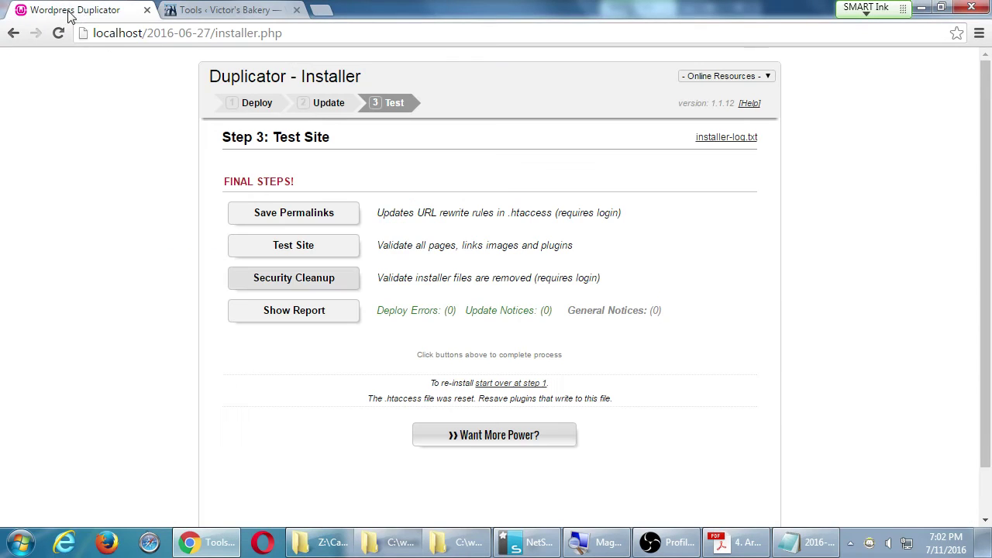
pyautogui.click(147, 10)
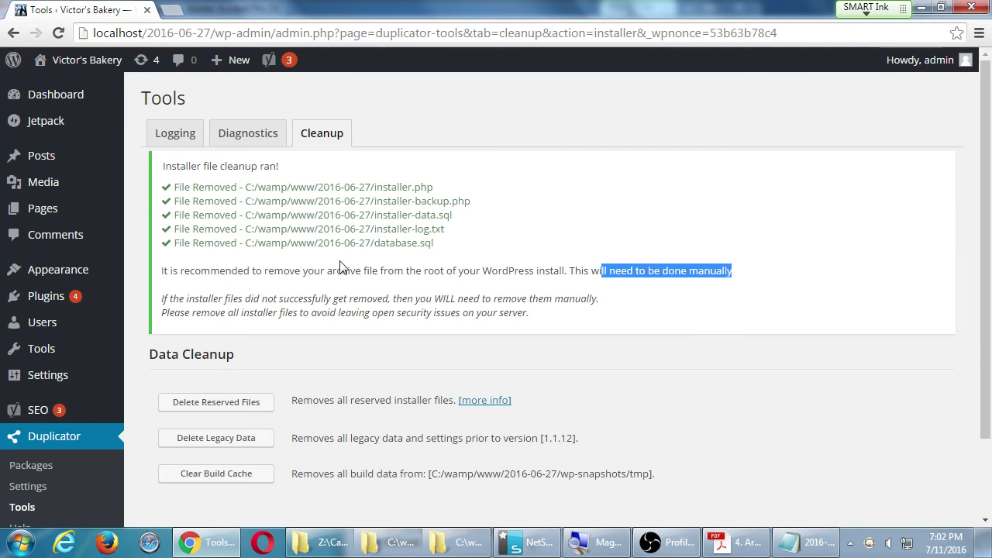
pyautogui.click(89, 63)
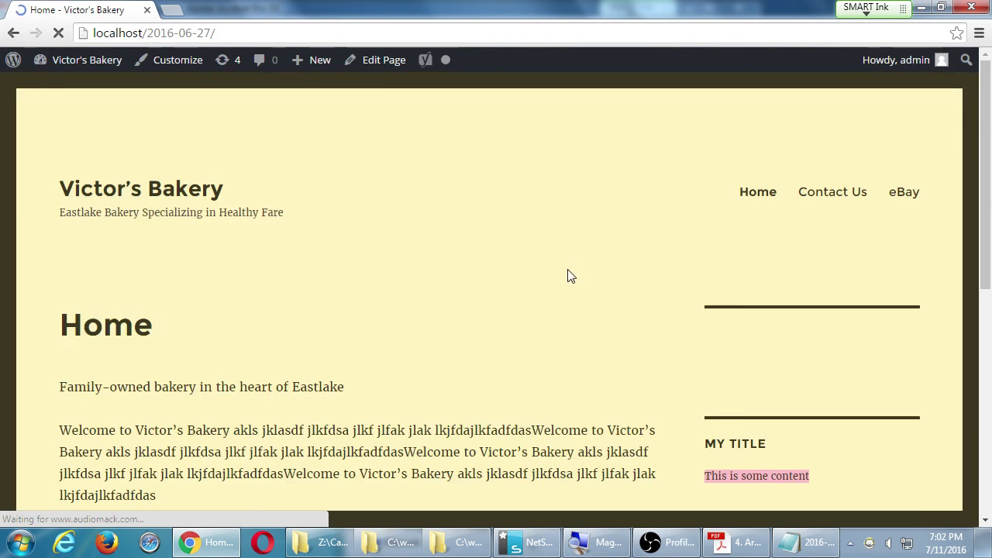
pyautogui.scroll(-3, 573, 279)
pyautogui.scroll(3, 573, 278)
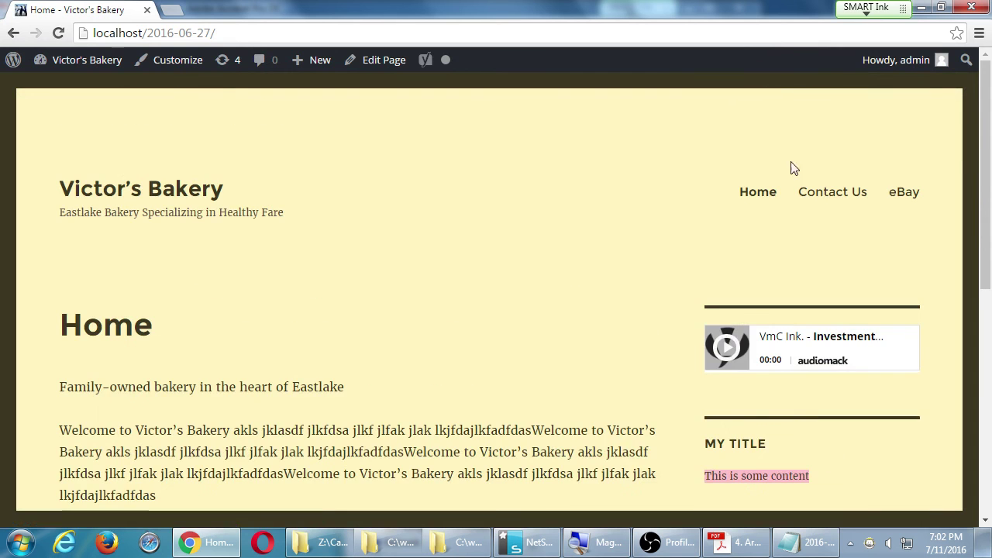
# Check the Contact Us page and the admin Dashboard, then go back to the home page.
pyautogui.click(815, 199)
pyautogui.moveTo(63, 62)
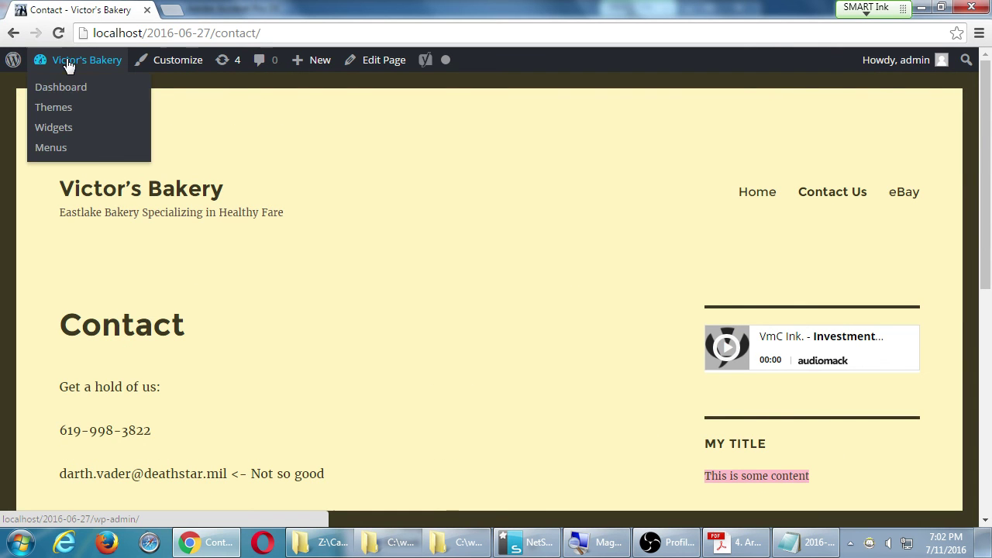
pyautogui.click(70, 92)
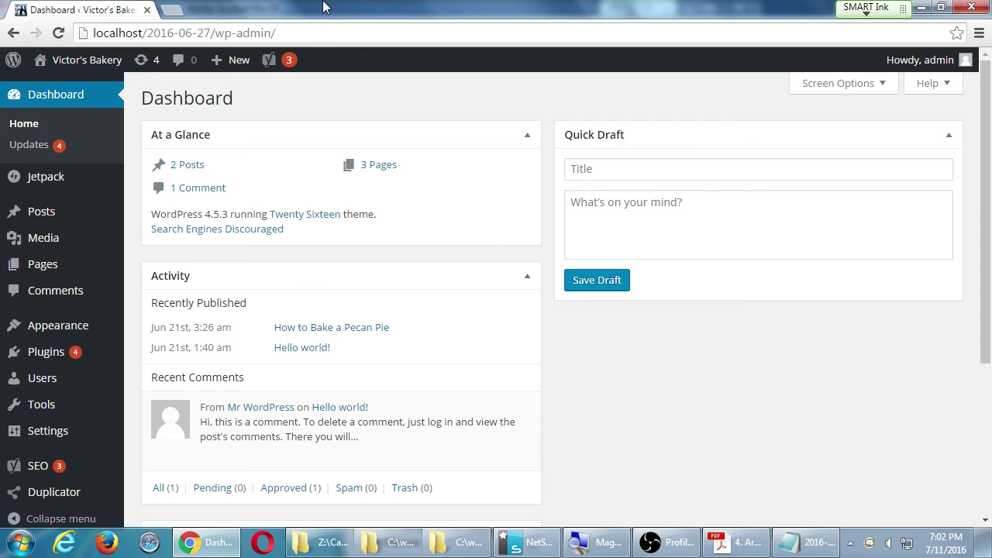
pyautogui.click(85, 60)
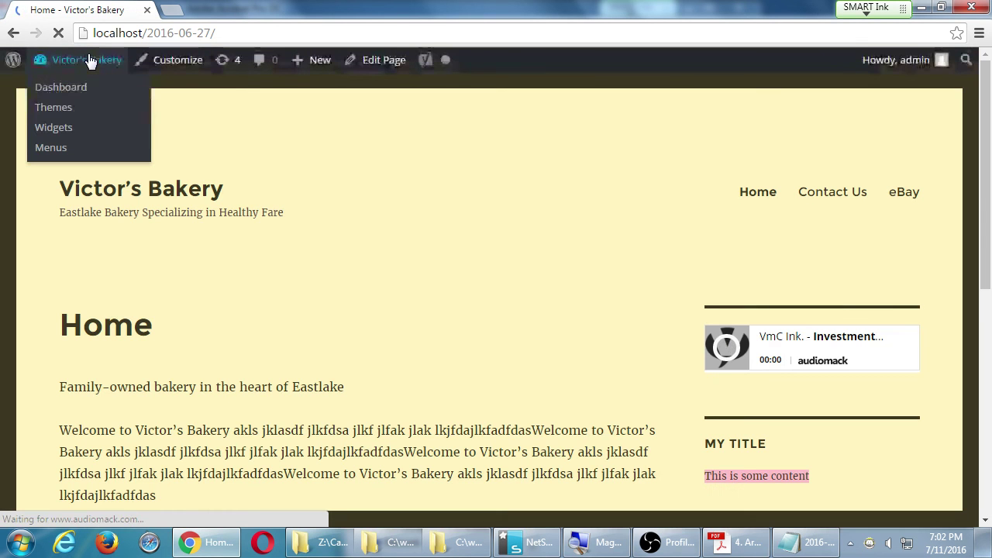